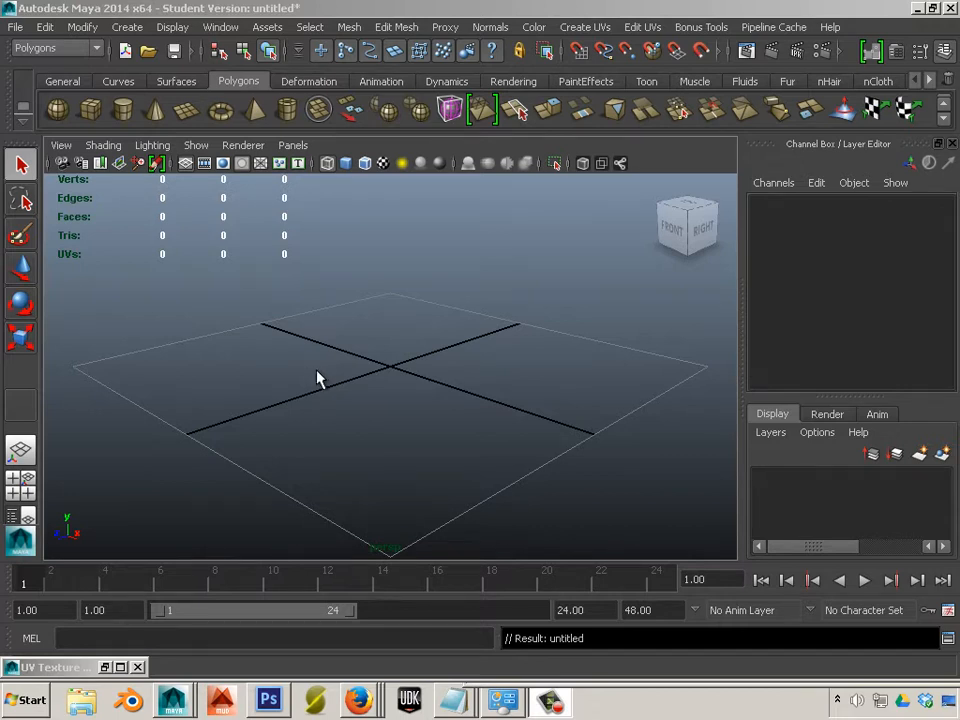
# Open the Hypershade editor and create a new Lambert material in its work area
pyautogui.click(221, 29)
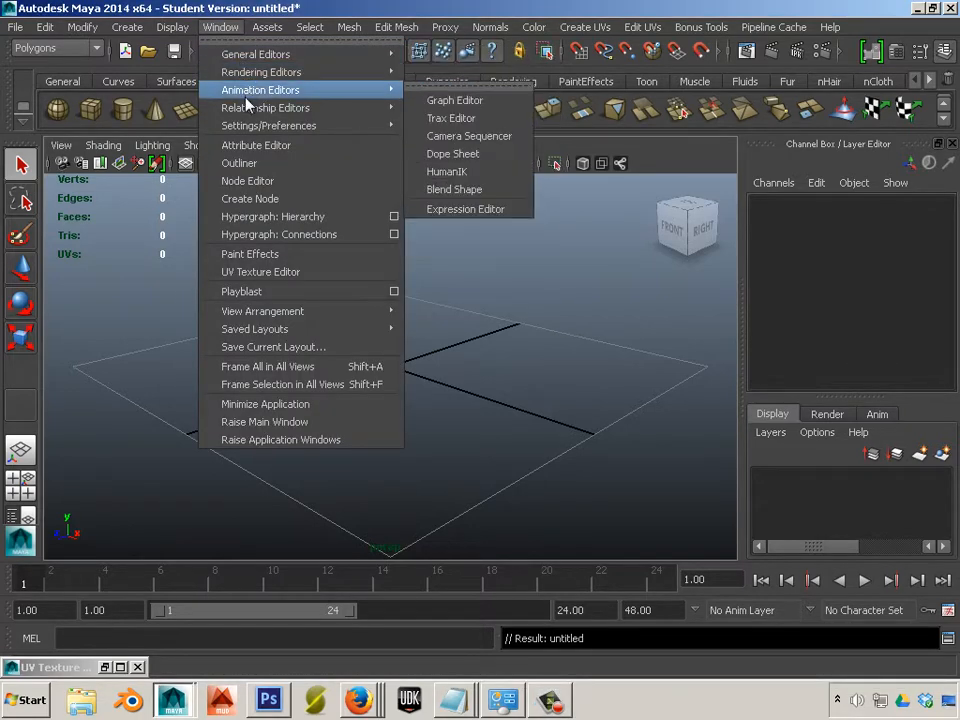
pyautogui.moveTo(252, 77)
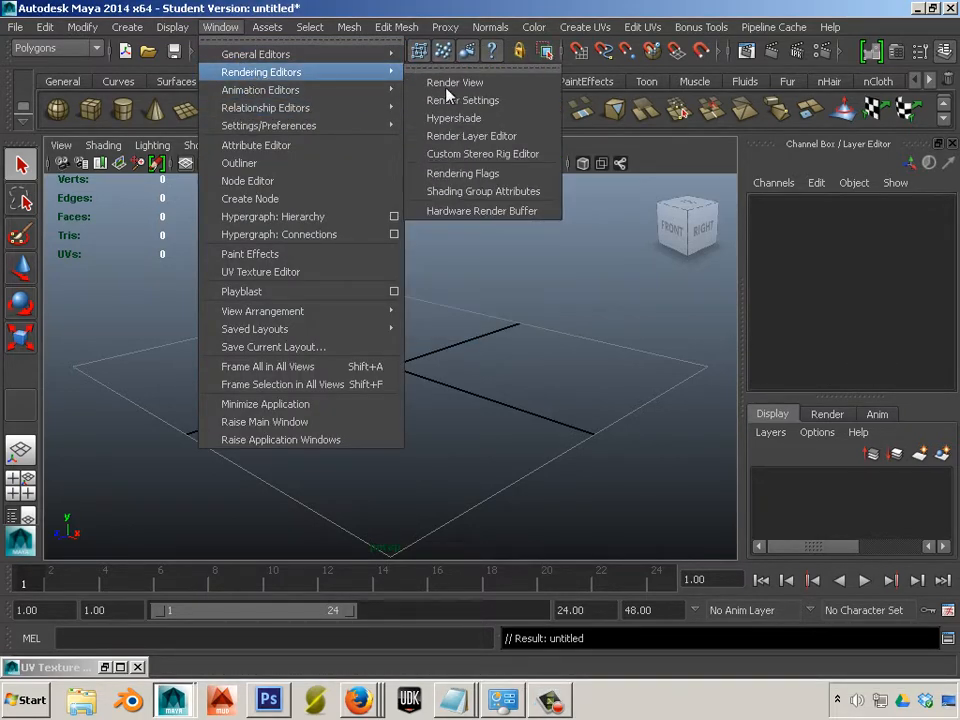
pyautogui.click(510, 118)
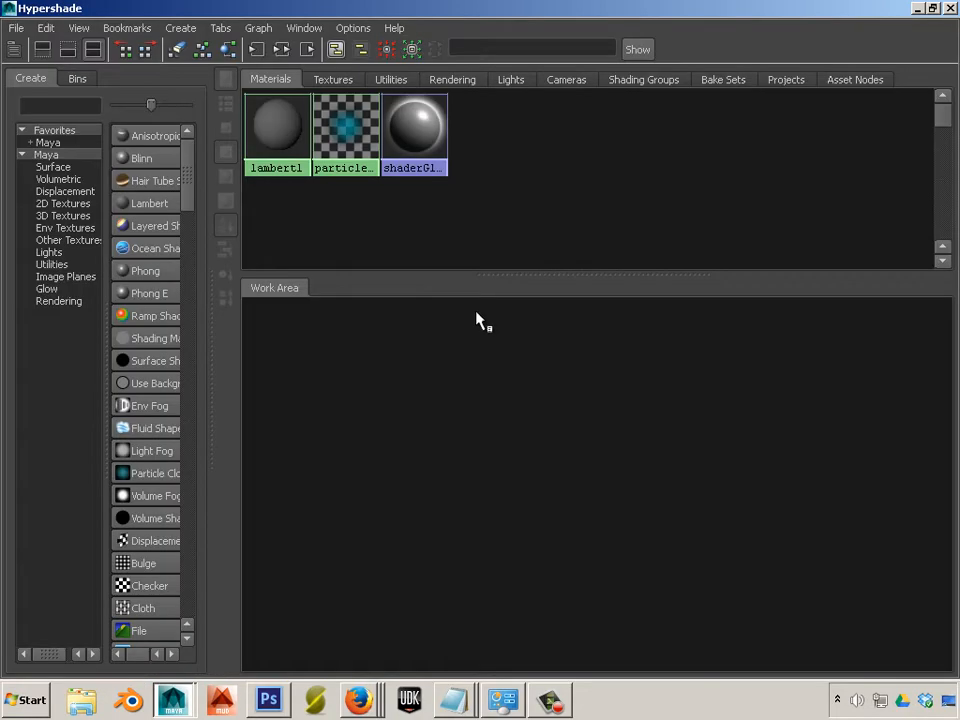
pyautogui.click(256, 139)
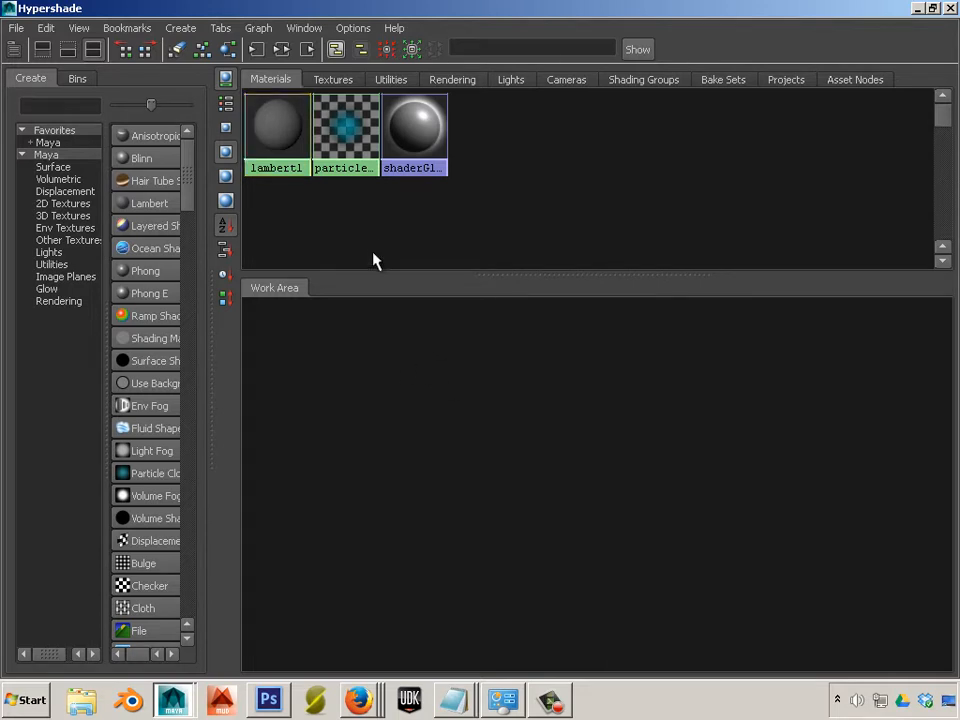
pyautogui.click(279, 188)
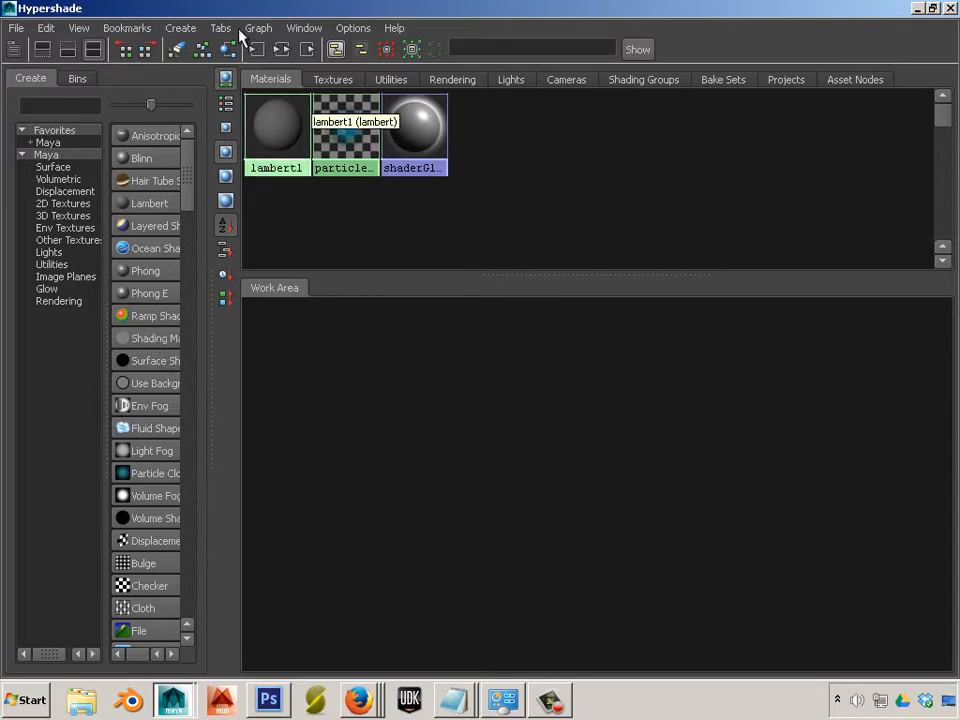
pyautogui.moveTo(279, 9); pyautogui.dragTo(418, 79)
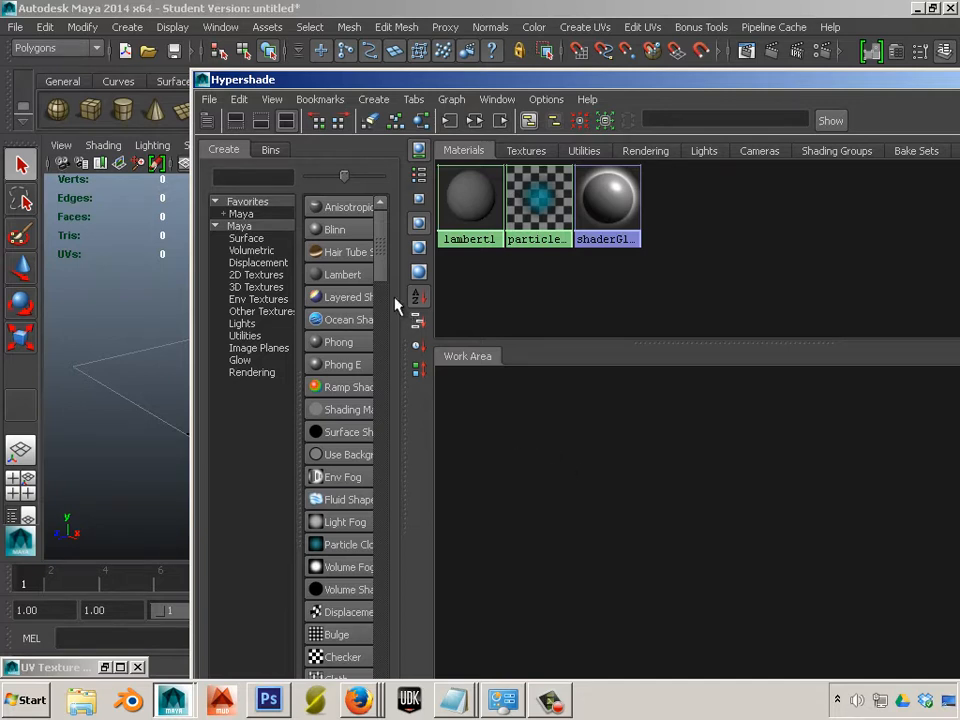
pyautogui.click(333, 276)
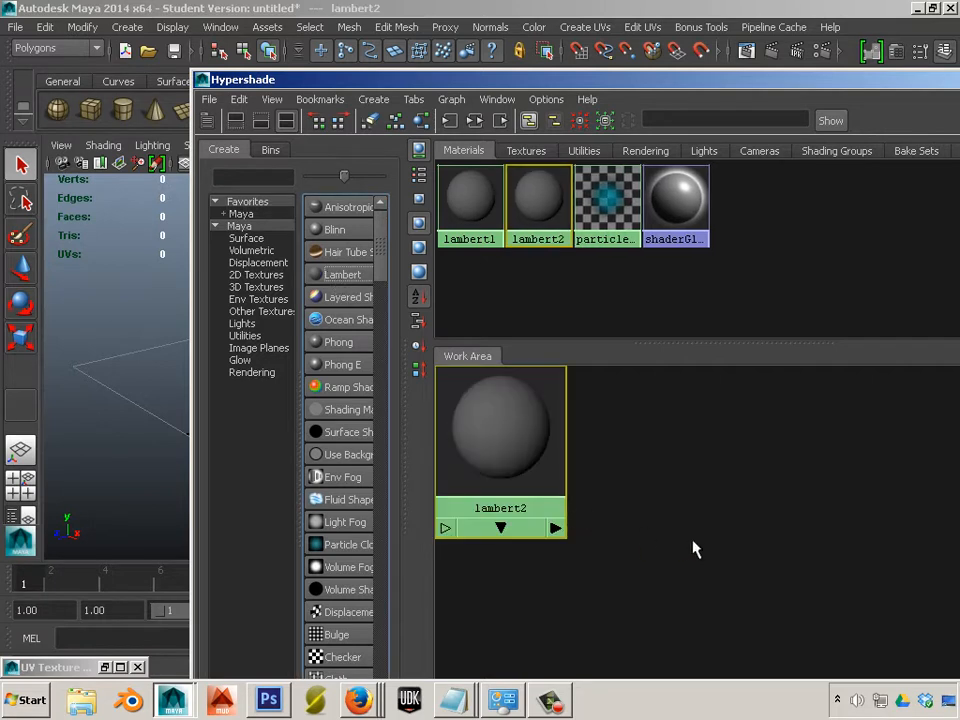
# Examine the common material attributes of the new Lambert material, from Color and Transparency to Bump Mapping and Diffuse
pyautogui.doubleClick(497, 452)
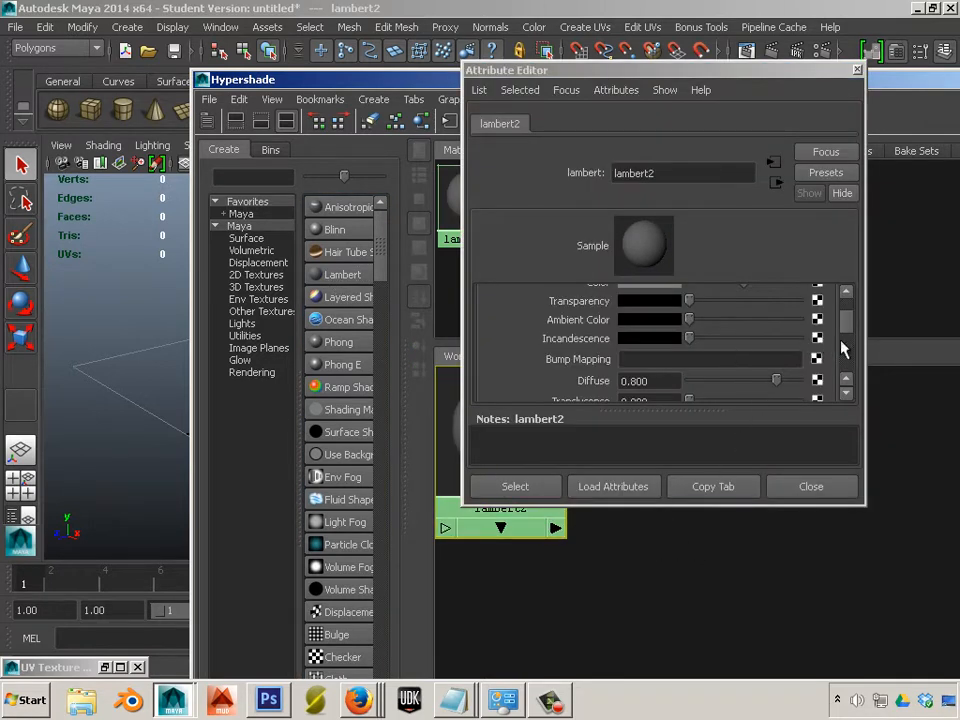
pyautogui.moveTo(848, 335); pyautogui.dragTo(848, 320)
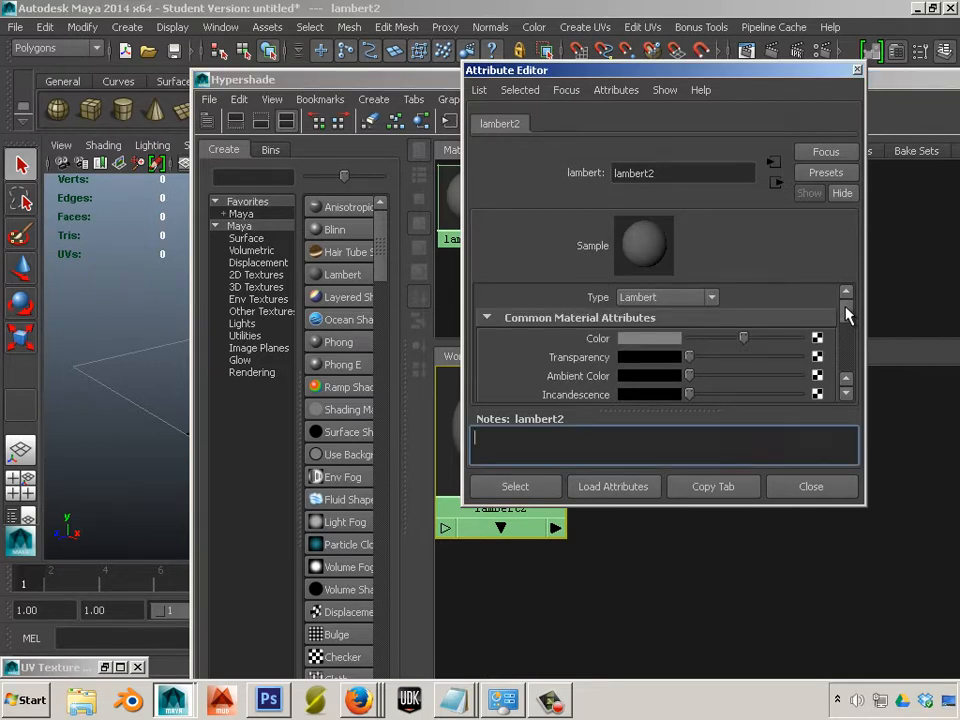
pyautogui.click(487, 318)
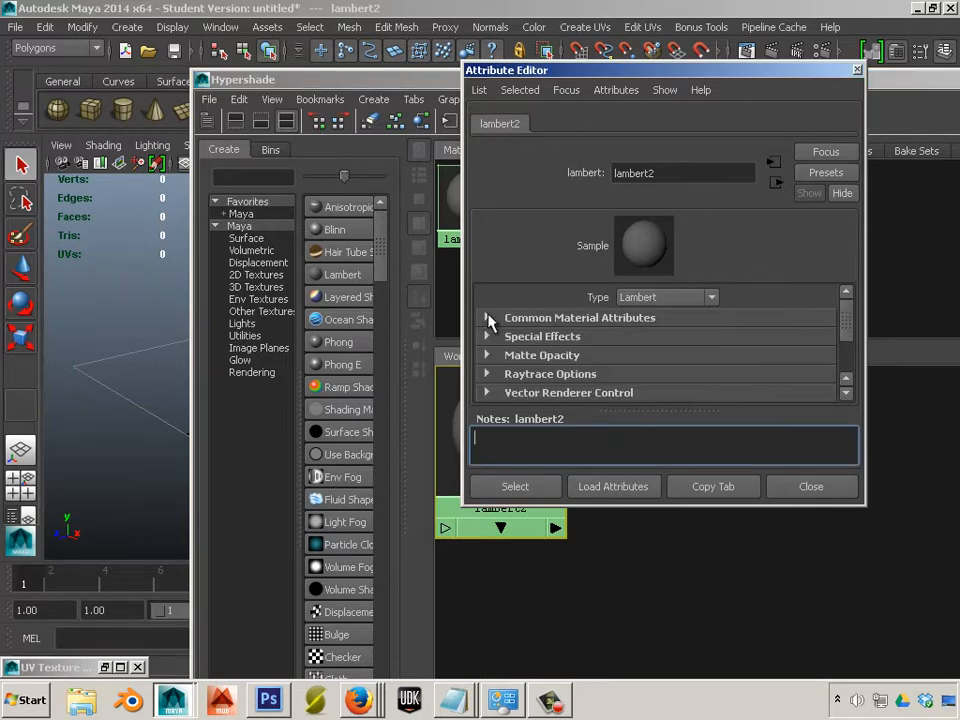
pyautogui.click(487, 317)
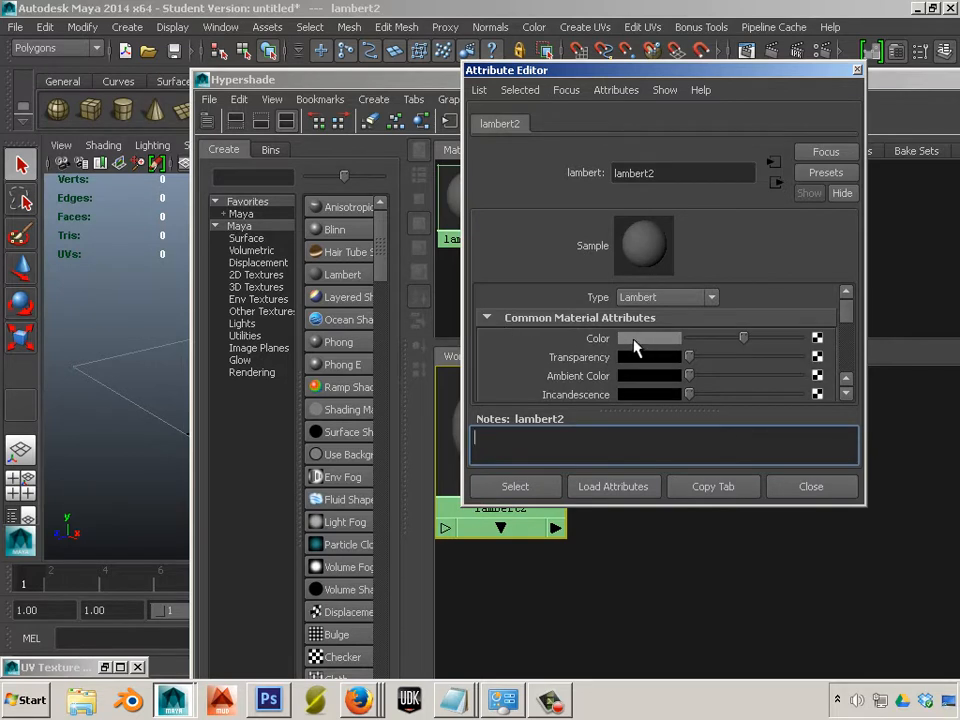
pyautogui.scroll(-2, 601, 327)
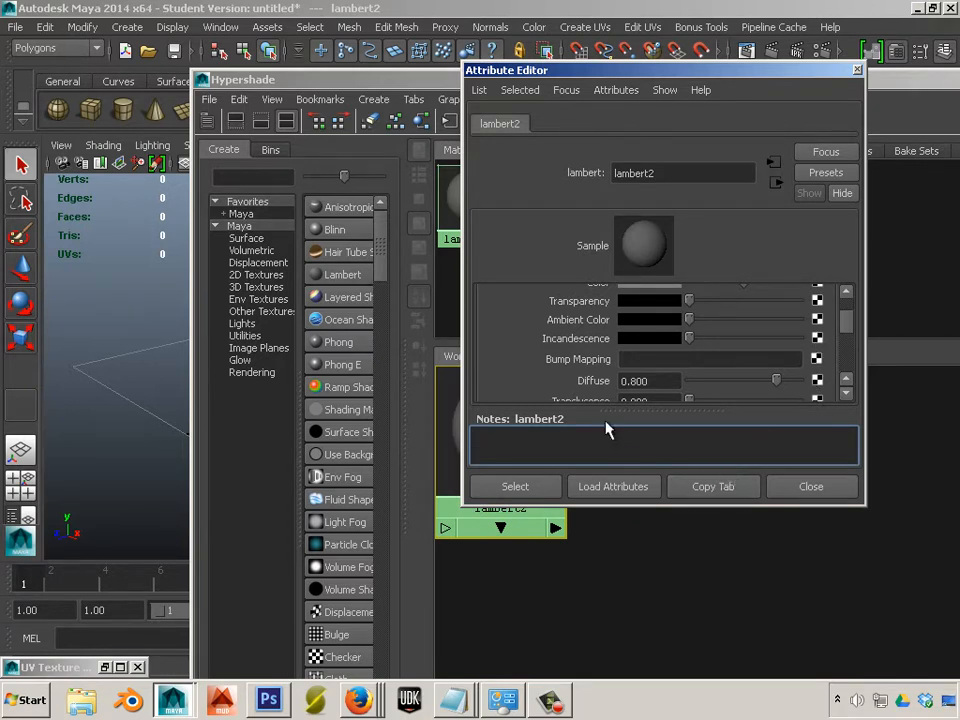
pyautogui.scroll(2, 555, 352)
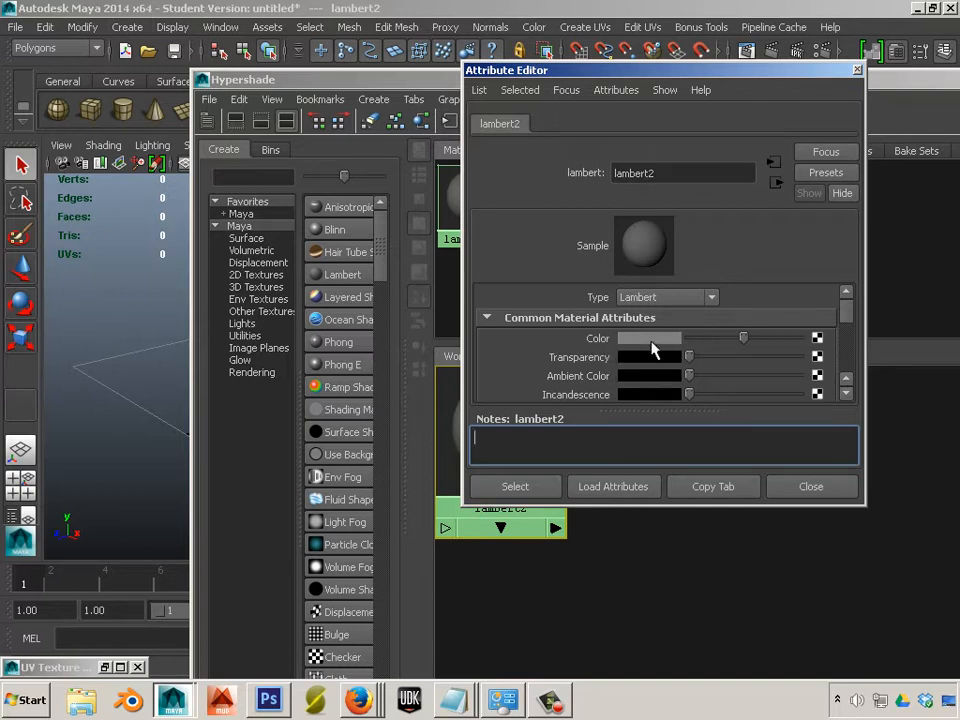
pyautogui.scroll(-3, 655, 350)
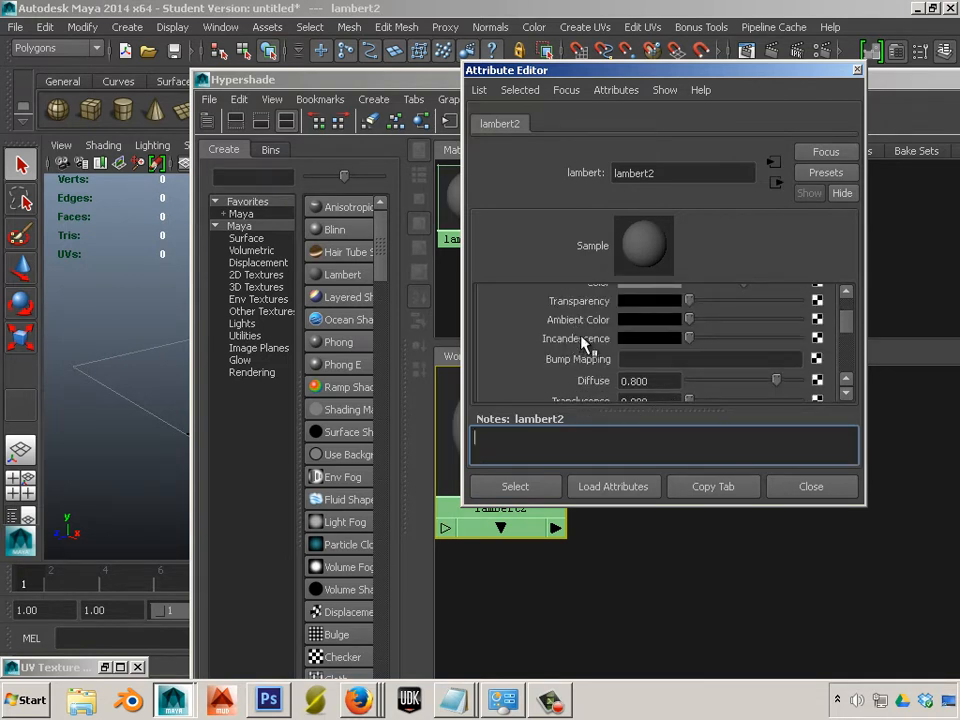
pyautogui.scroll(2, 583, 347)
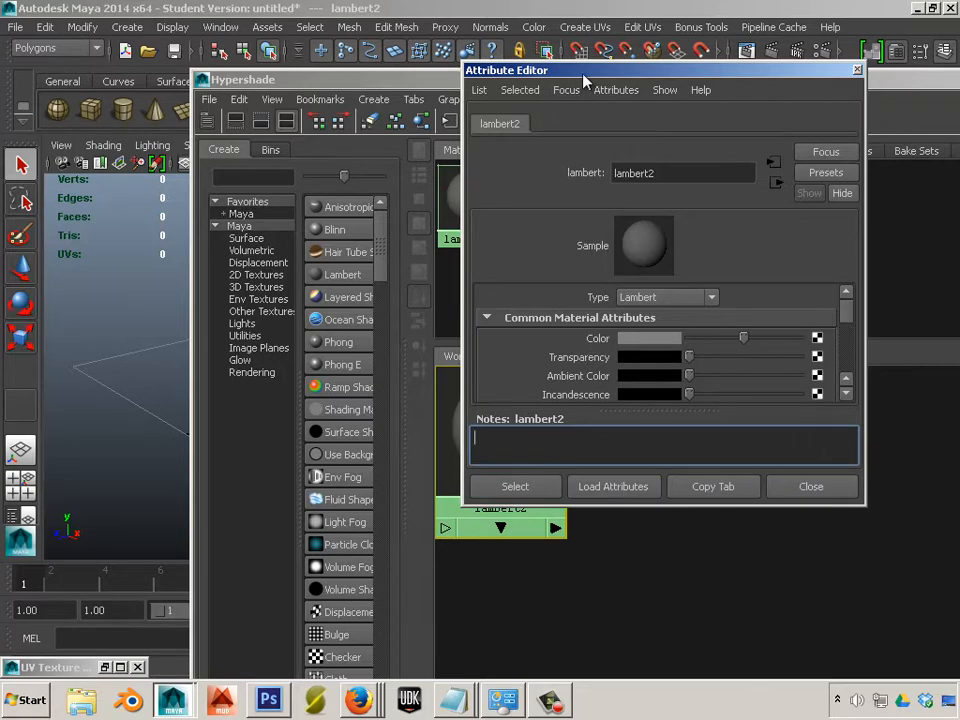
pyautogui.moveTo(620, 70); pyautogui.dragTo(762, 37)
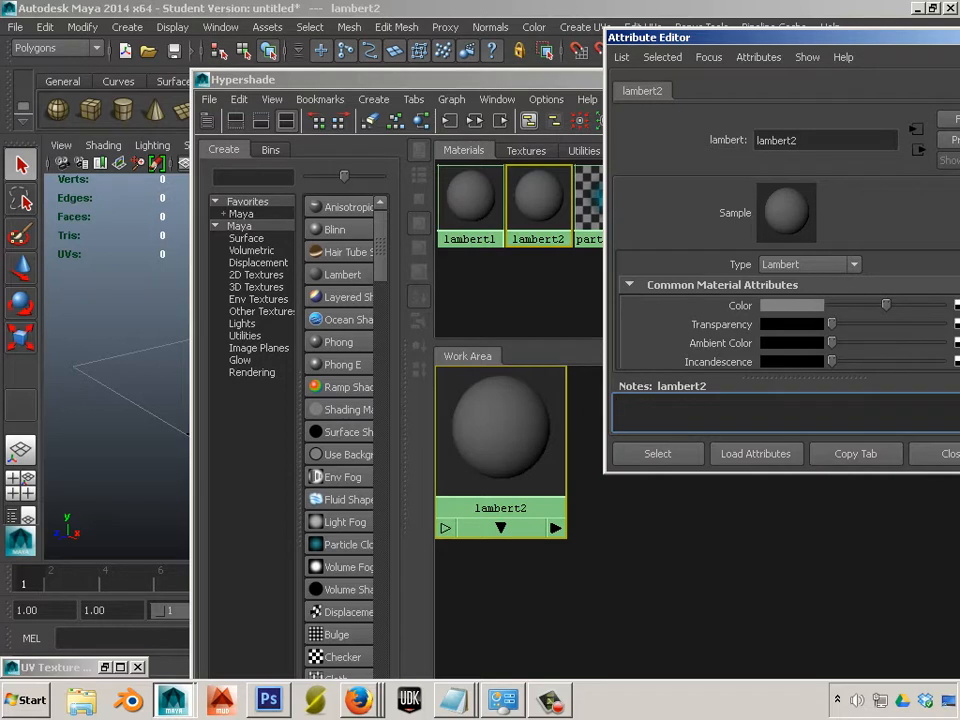
pyautogui.click(954, 454)
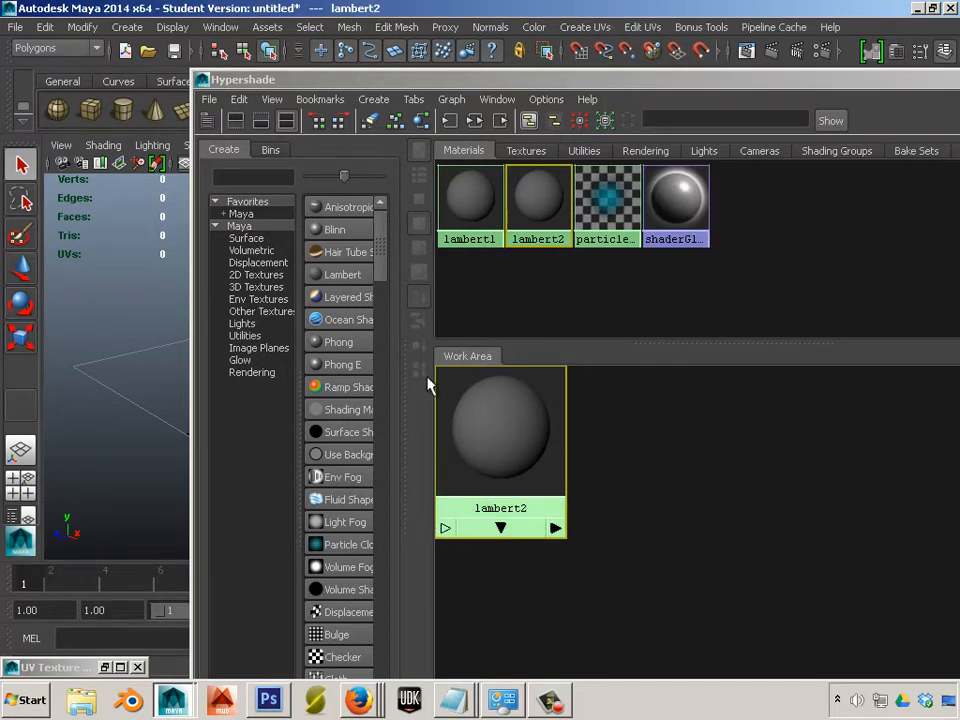
# Rename the new Lambert material to UV_Check_maya
pyautogui.rightClick(484, 452)
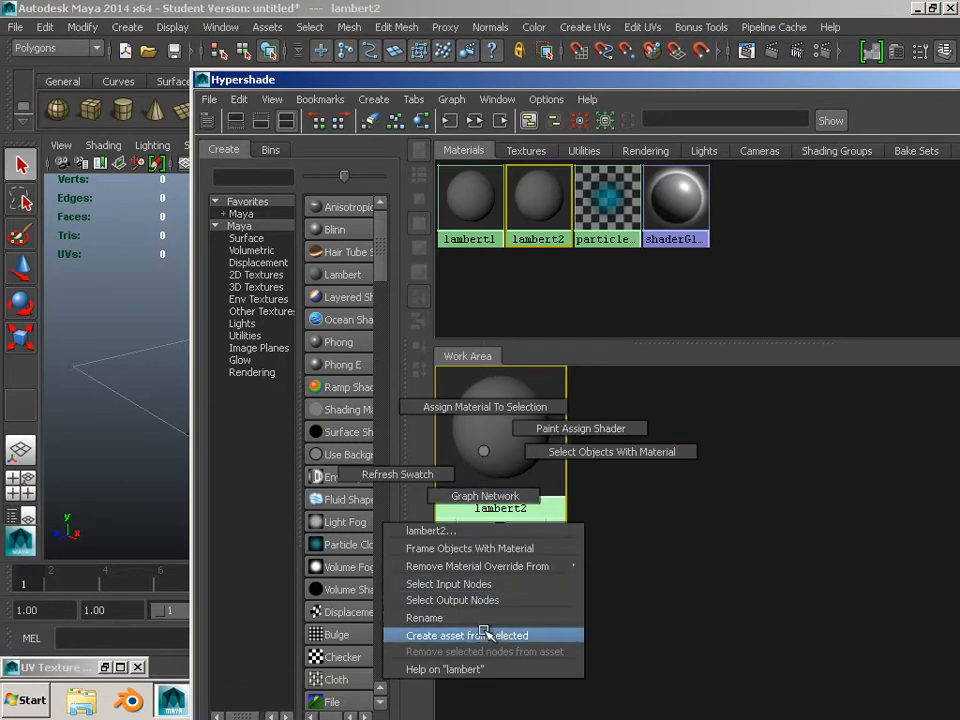
pyautogui.click(489, 617)
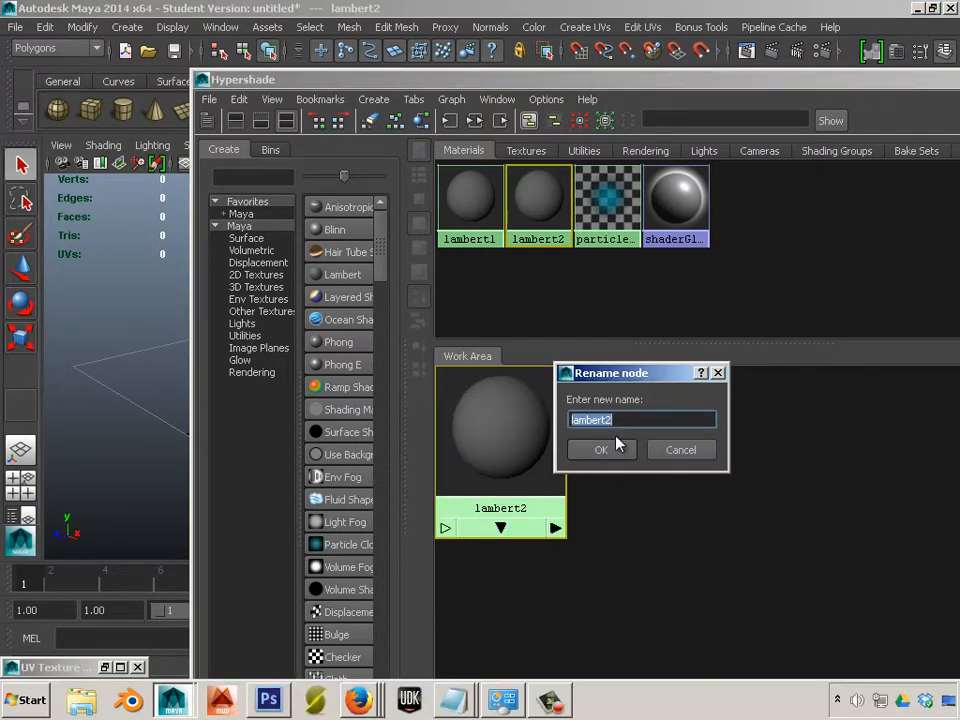
pyautogui.write('UV_Check_maya')
pyautogui.click(617, 444)
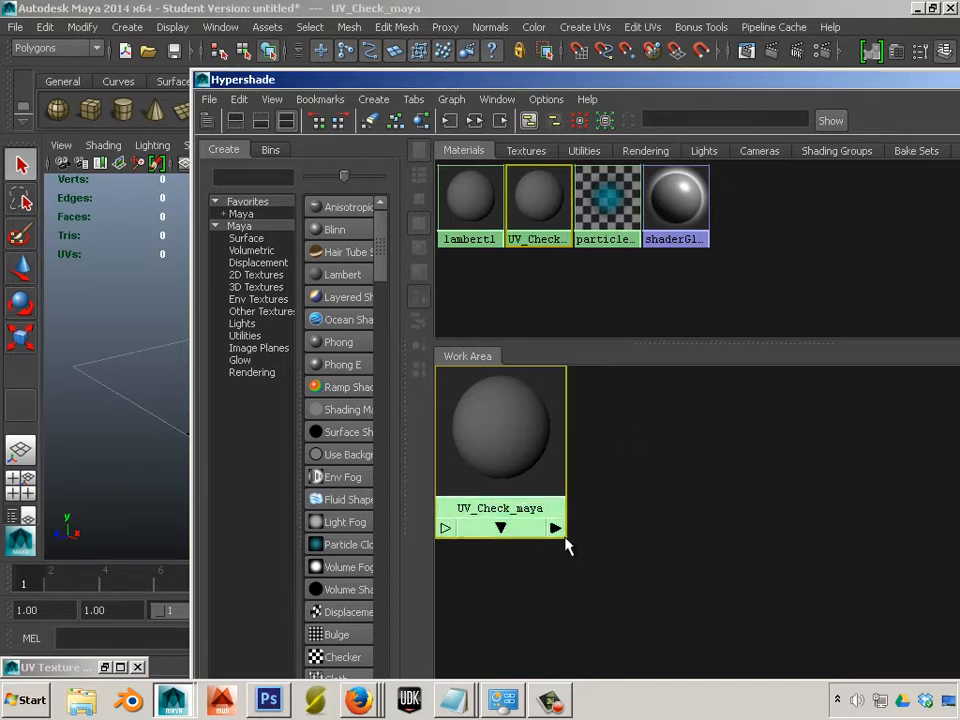
# Create a Checker texture node, show the scene's textures and maximize the Hypershade window
pyautogui.click(316, 660)
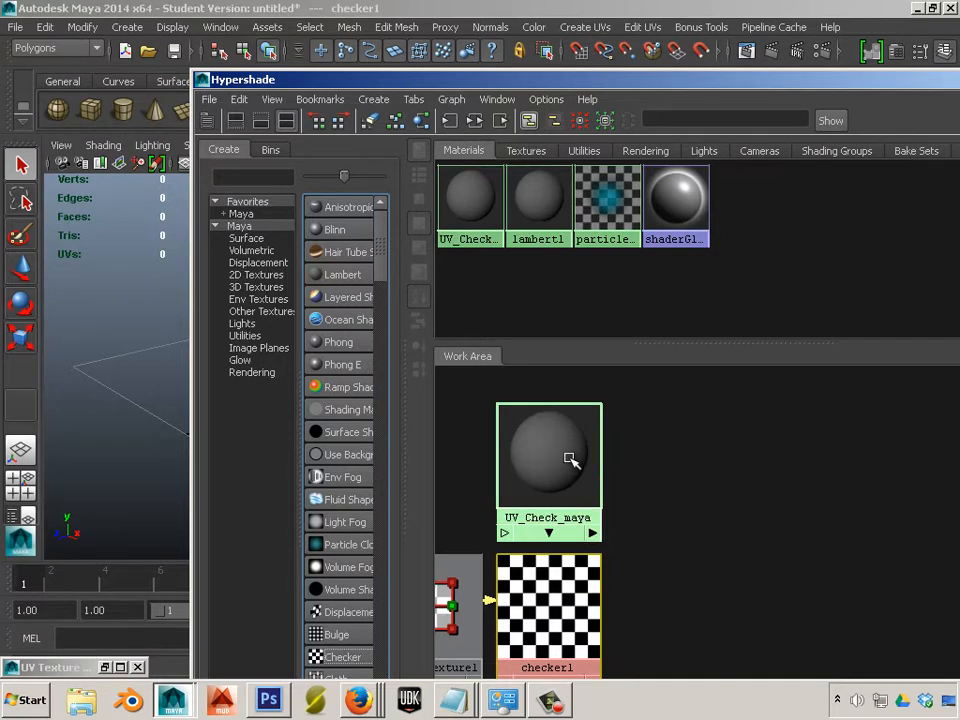
pyautogui.click(530, 151)
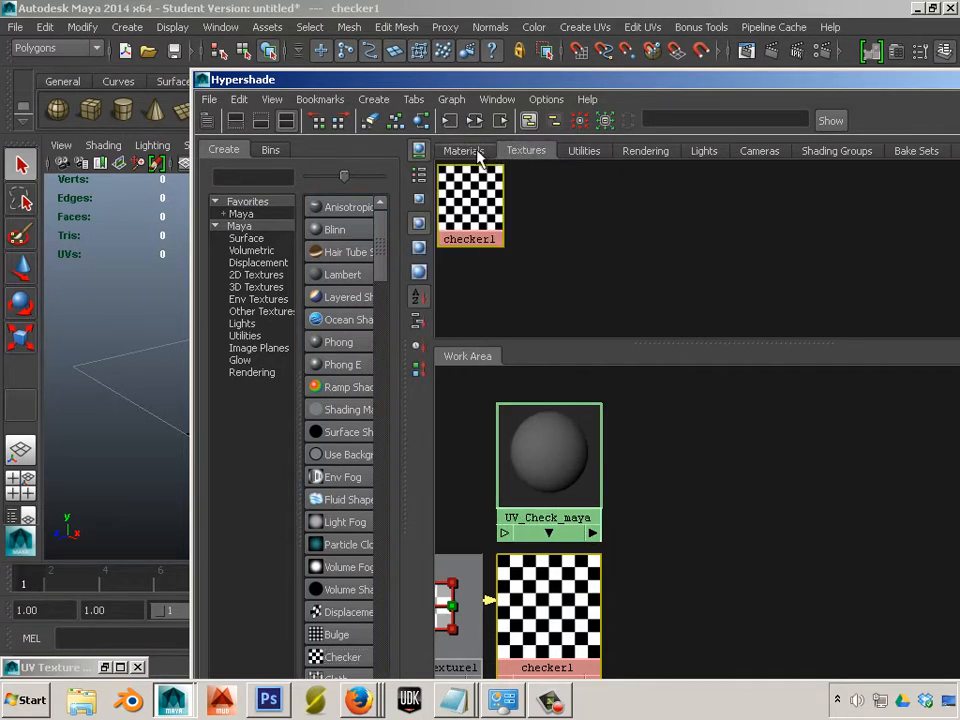
pyautogui.click(480, 151)
pyautogui.click(530, 153)
pyautogui.doubleClick(593, 87)
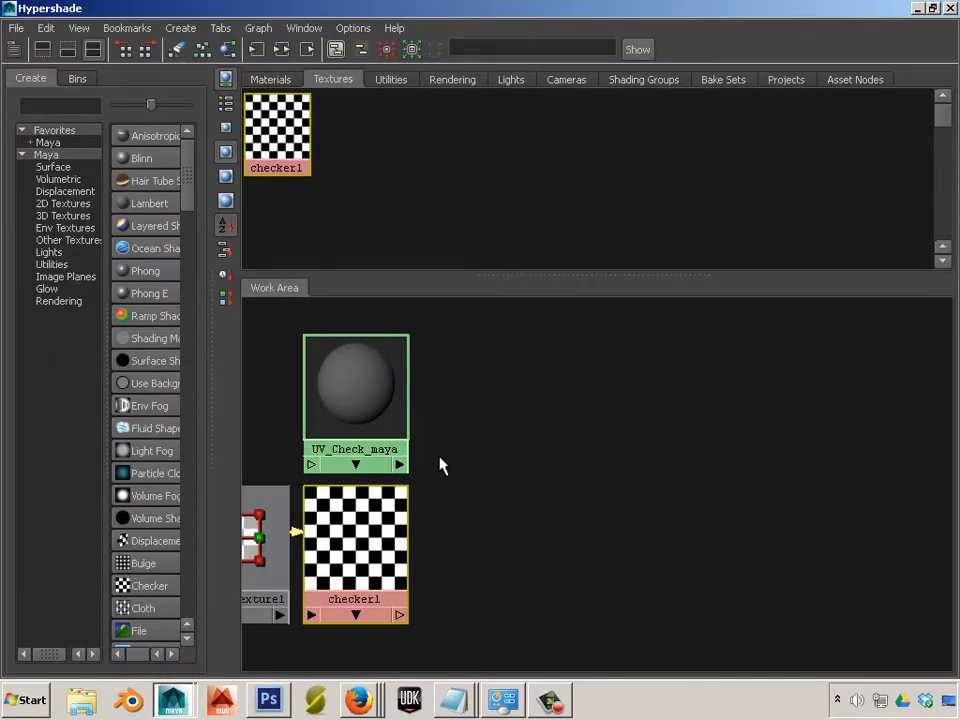
# Arrange the network in a row with the 2D placement node first, the checker texture beside it, and the UV_Check_maya material spaced apart
pyautogui.keyDown('alt'); pyautogui.moveTo(439, 463); pyautogui.dragTo(641, 458, button='middle'); pyautogui.keyUp('alt')
pyautogui.moveTo(576, 533); pyautogui.dragTo(642, 593)
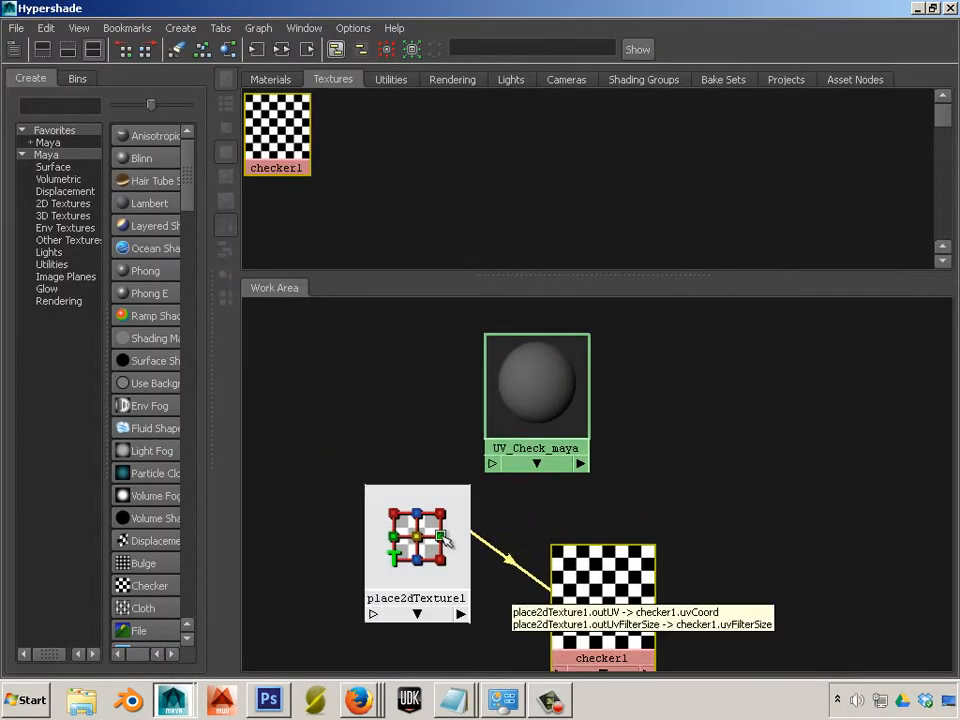
pyautogui.moveTo(446, 543); pyautogui.dragTo(401, 618)
pyautogui.moveTo(605, 622); pyautogui.dragTo(410, 420)
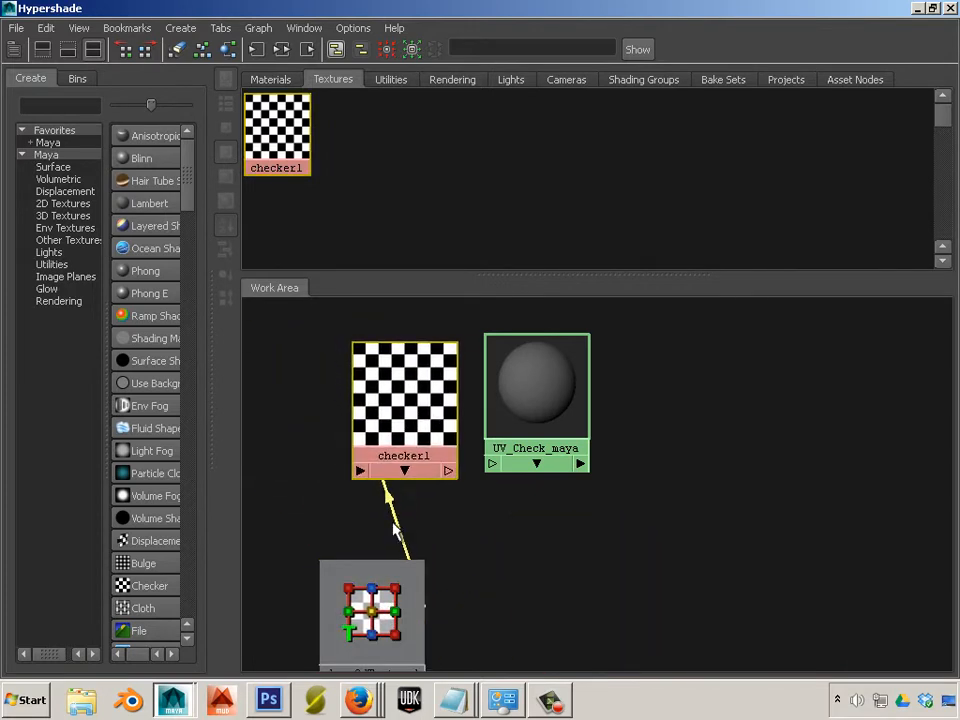
pyautogui.moveTo(385, 580); pyautogui.dragTo(290, 356)
pyautogui.moveTo(403, 409); pyautogui.dragTo(413, 404)
pyautogui.moveTo(530, 392); pyautogui.dragTo(680, 422)
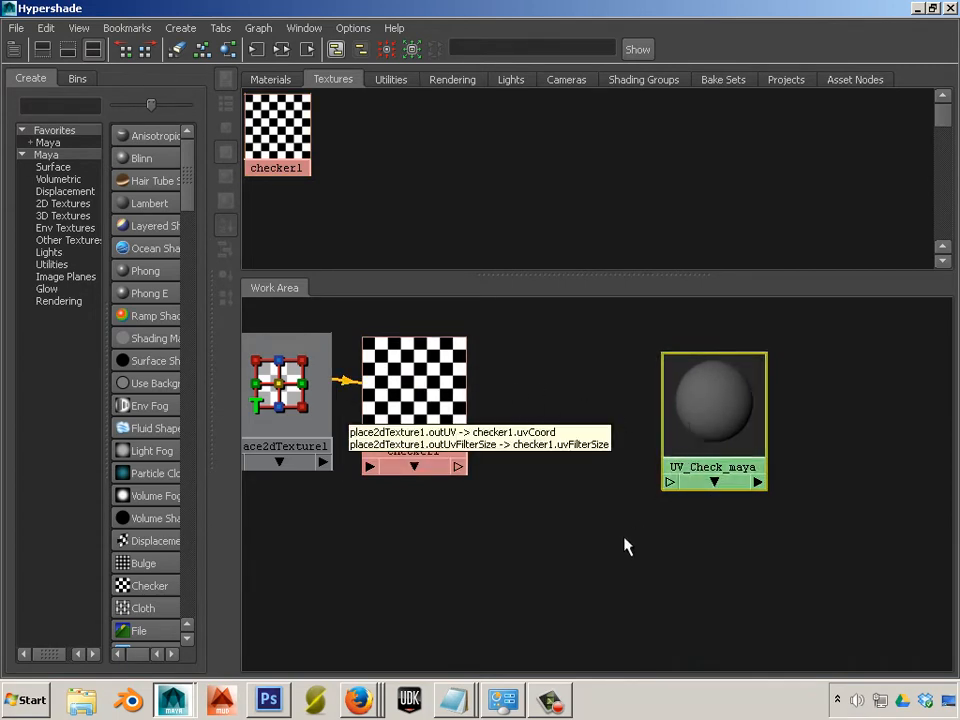
# Connect the checker texture to the color input of UV_Check_maya and move the material slightly closer to the texture
pyautogui.click(427, 390)
pyautogui.moveTo(415, 393); pyautogui.dragTo(697, 416, button='middle')
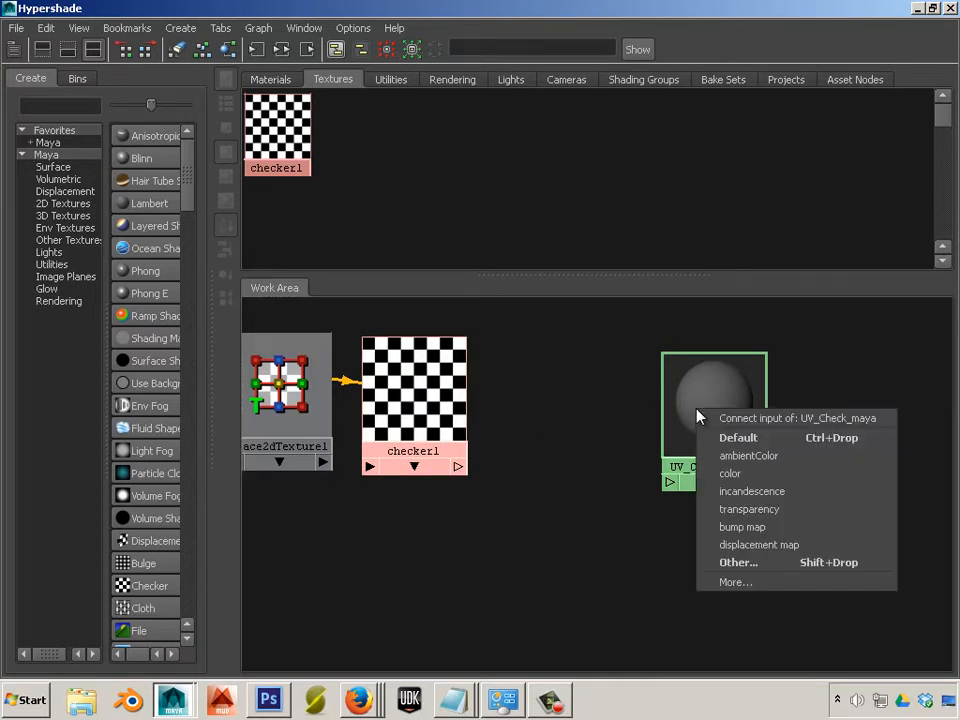
pyautogui.click(749, 476)
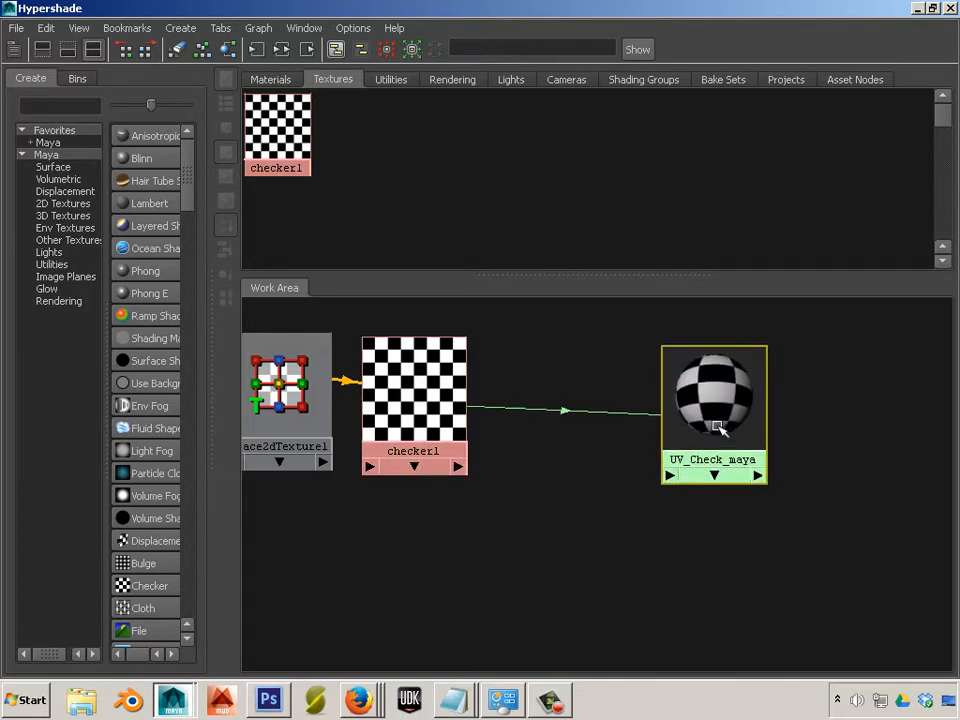
pyautogui.moveTo(716, 432); pyautogui.dragTo(675, 420)
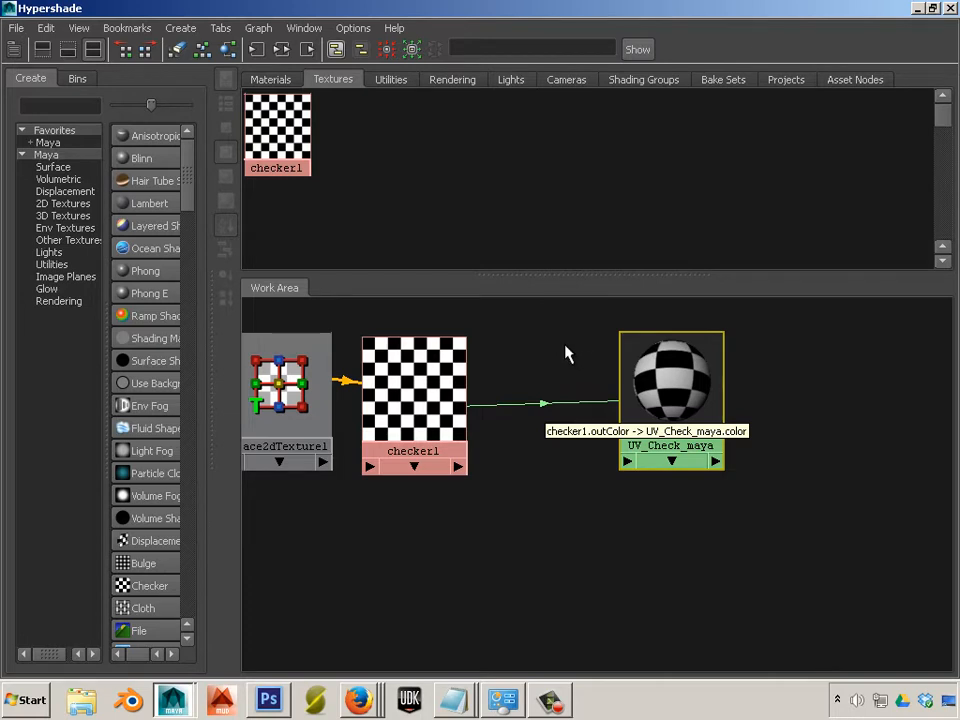
# Delete the connection between the checker texture and the UV_Check_maya material
pyautogui.moveTo(566, 347); pyautogui.dragTo(538, 459)
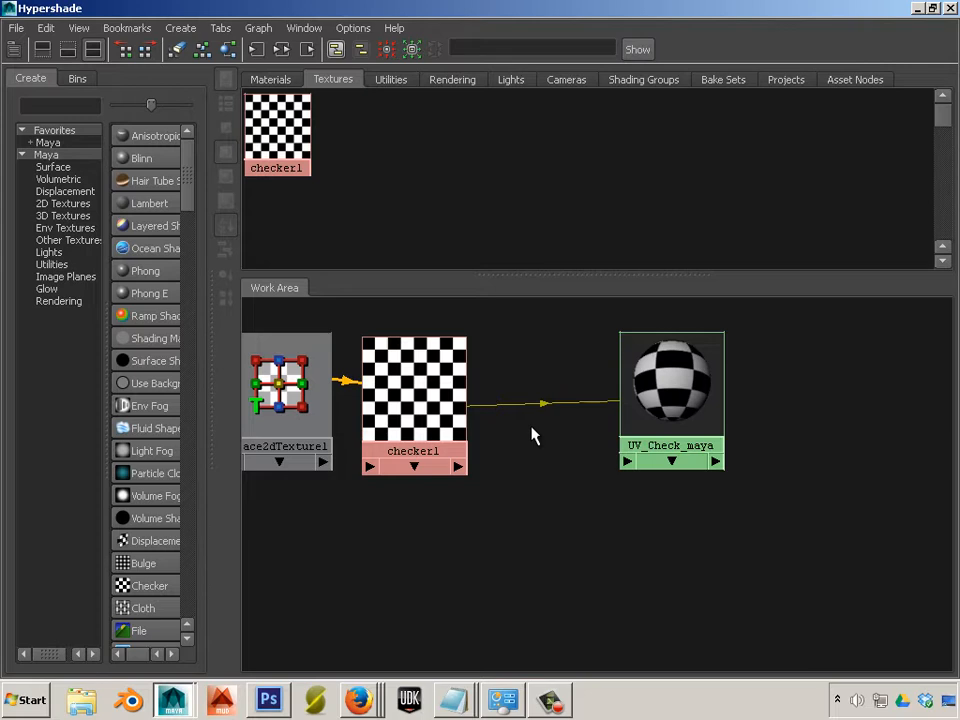
pyautogui.press('Delete')
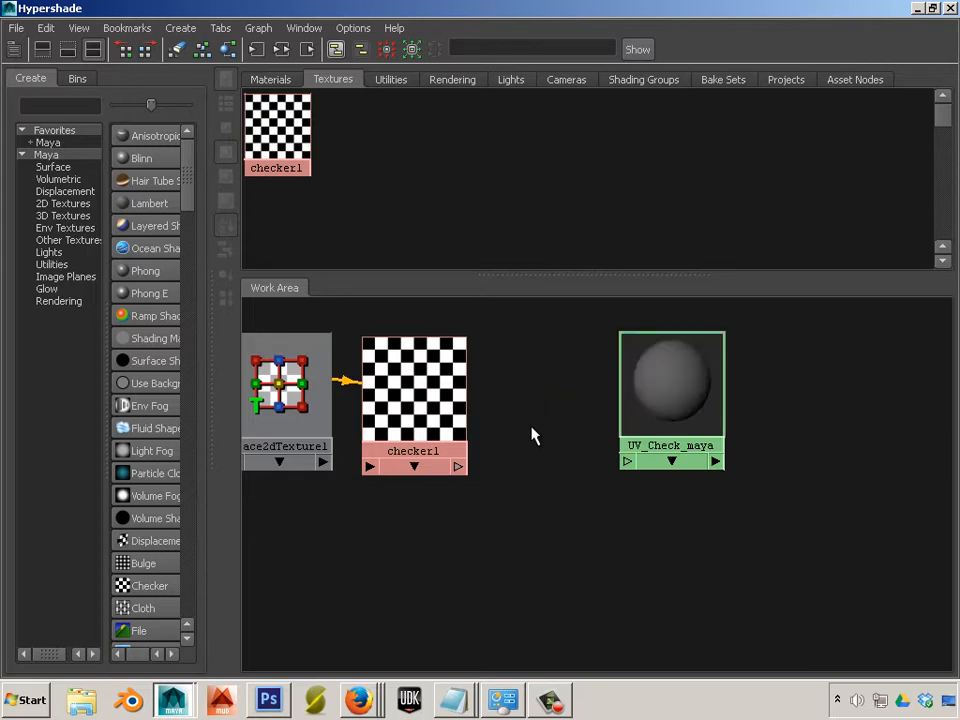
# Map a new Checker texture to the Color attribute of UV_Check_maya through its material attributes
pyautogui.doubleClick(671, 396)
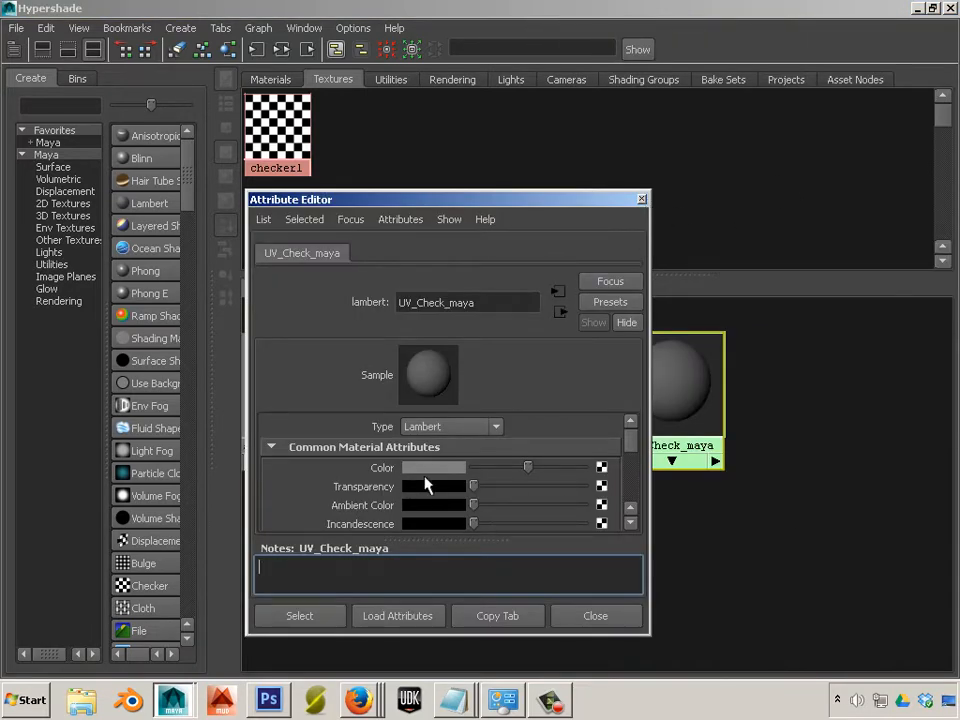
pyautogui.click(601, 468)
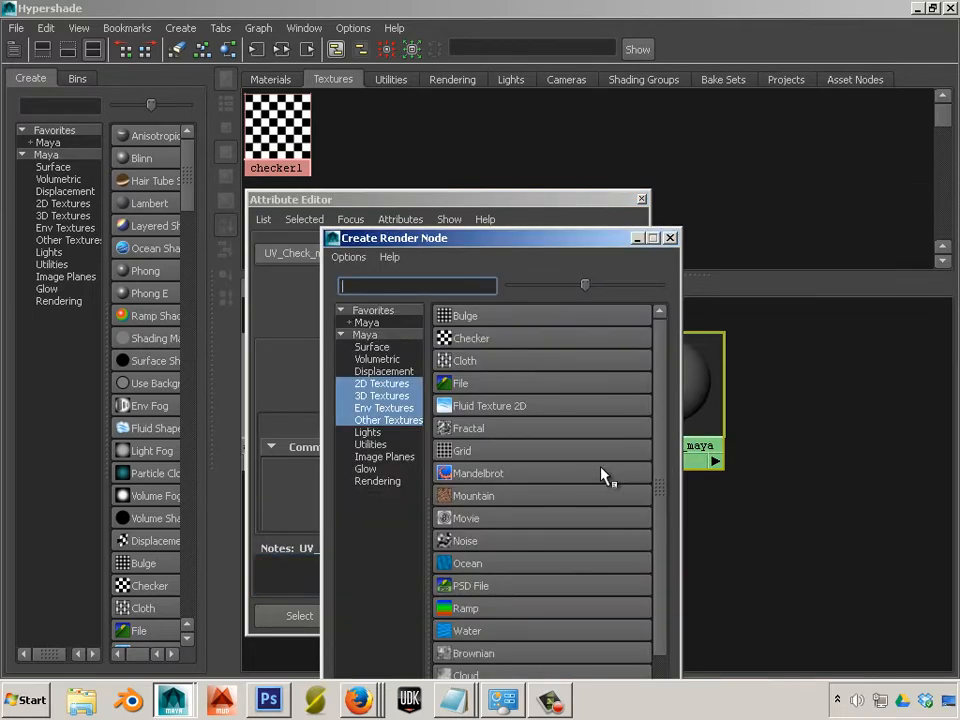
pyautogui.moveTo(551, 238); pyautogui.dragTo(493, 77)
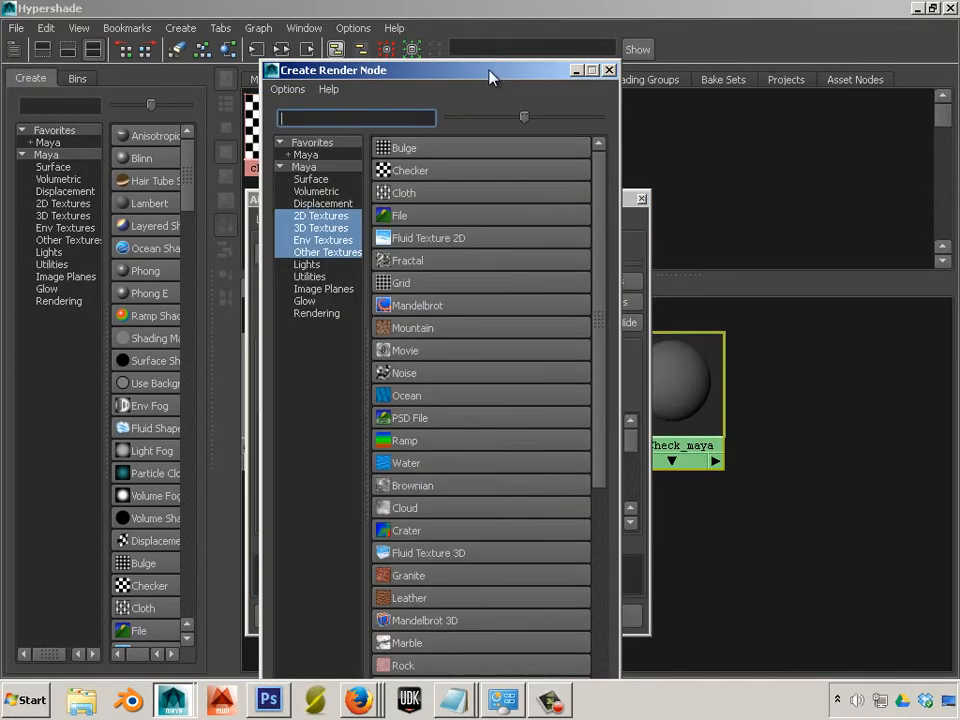
pyautogui.click(403, 173)
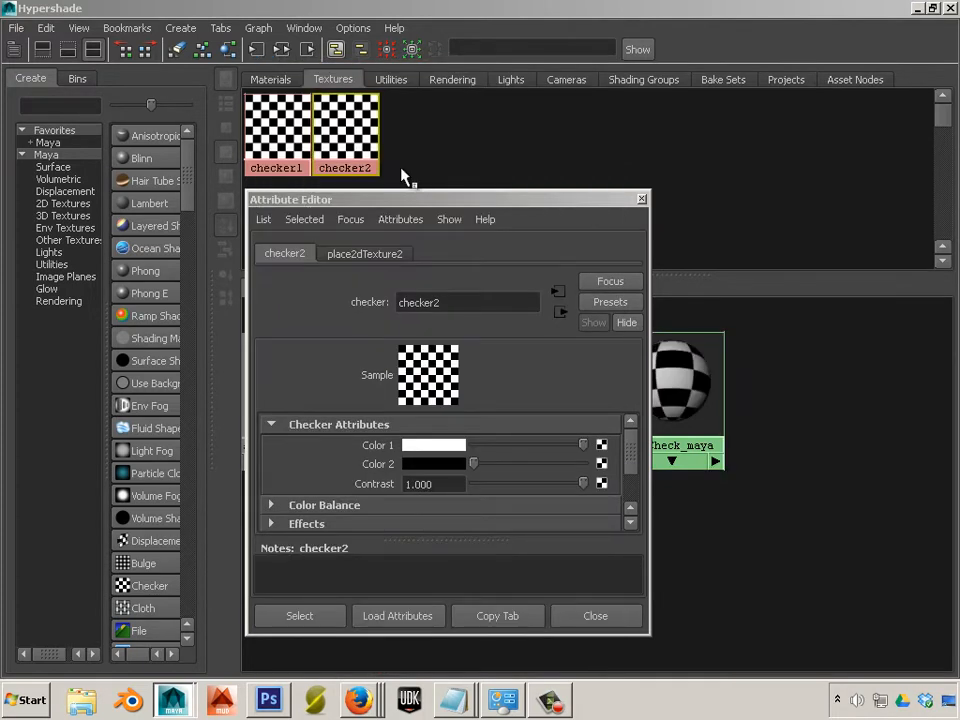
# Delete the unused checker1 texture and move checker2 farther away from the UV_Check_maya material
pyautogui.click(642, 199)
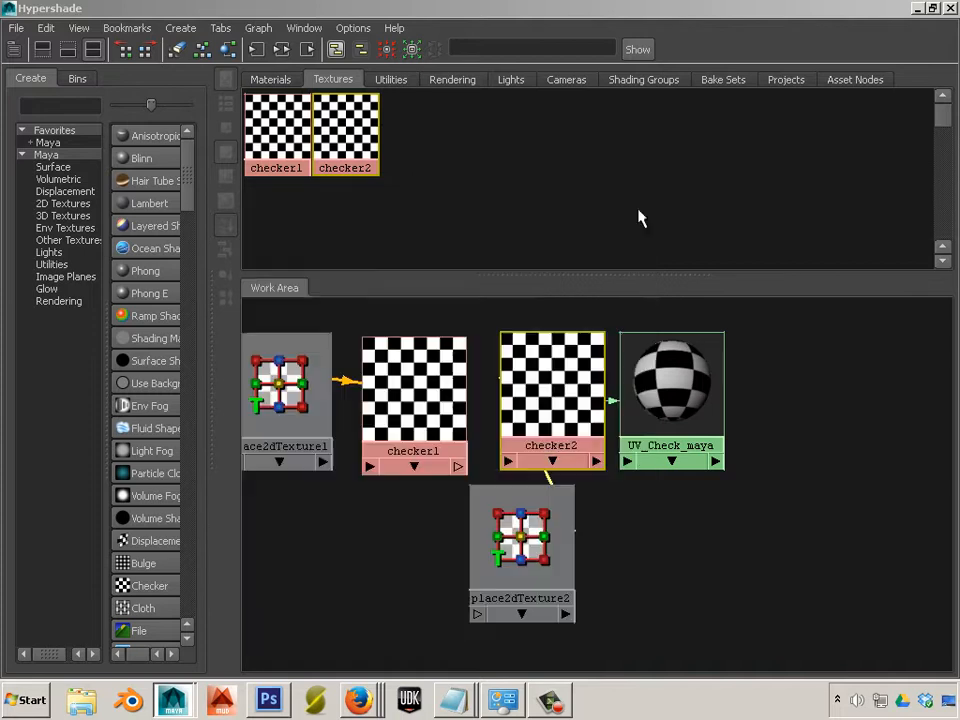
pyautogui.click(266, 147)
pyautogui.press('Delete')
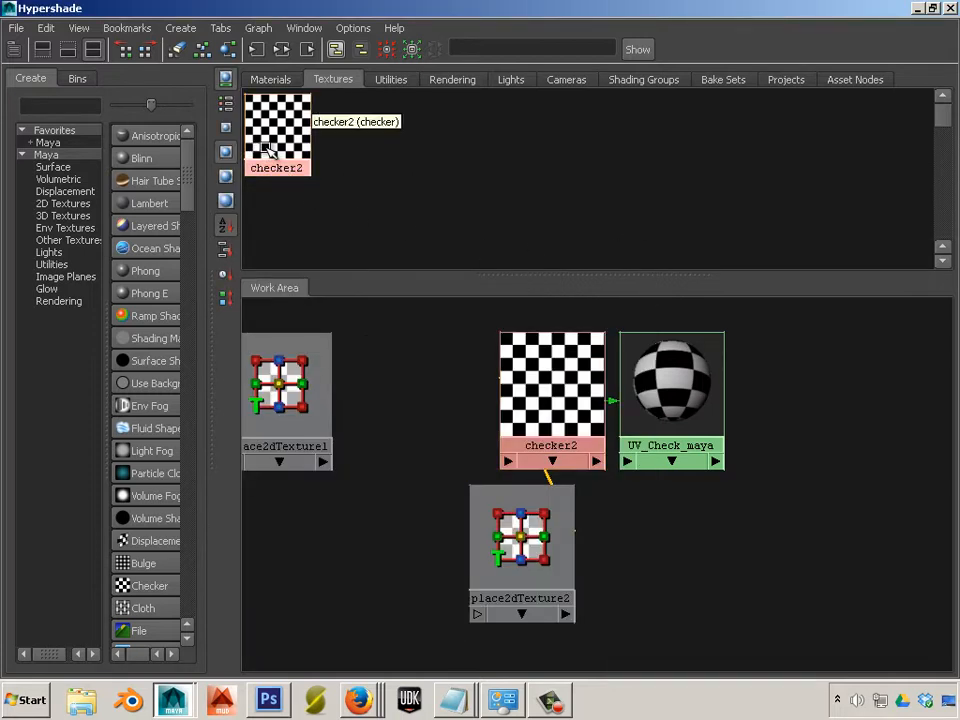
pyautogui.moveTo(546, 386); pyautogui.dragTo(472, 375)
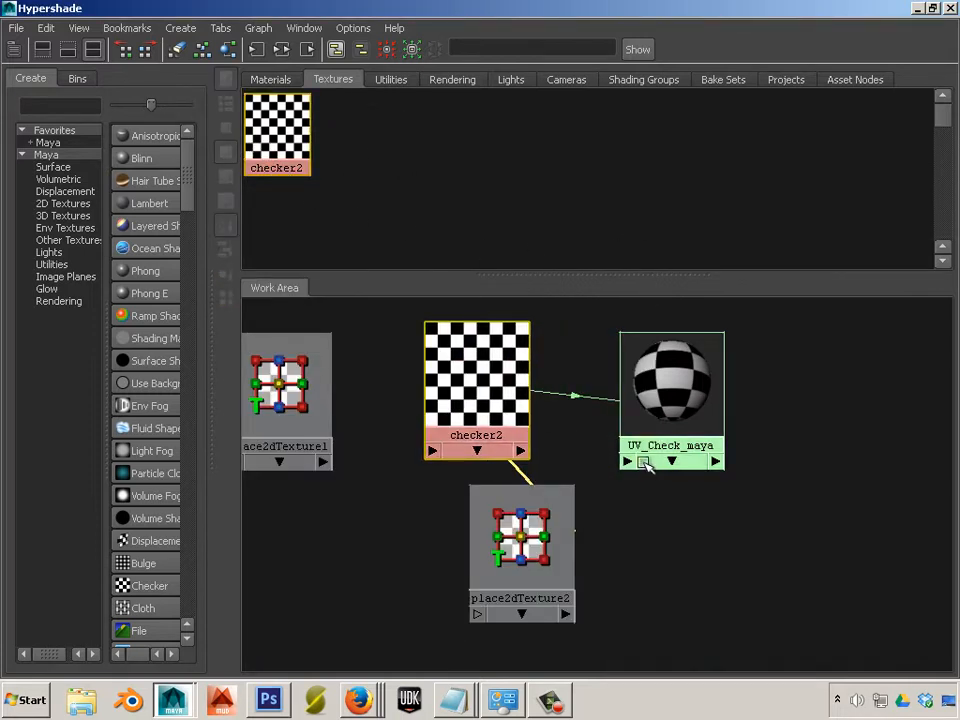
pyautogui.scroll(-1, 627, 461)
pyautogui.scroll(-3, 627, 466)
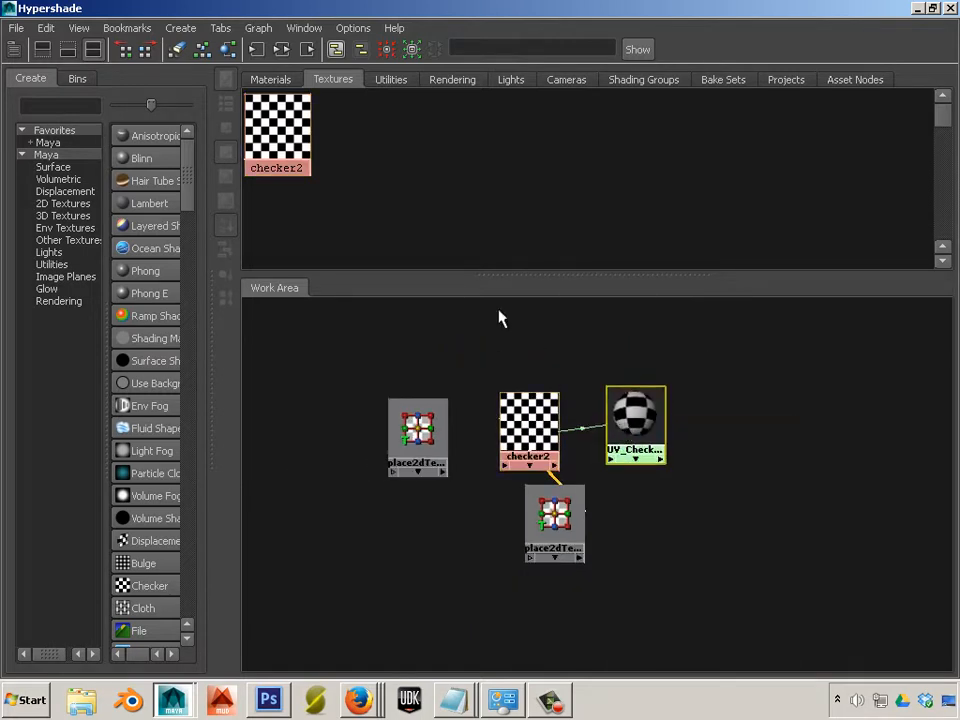
# Graph the input and output connections of the UV_Check_maya material in the work area
pyautogui.click(270, 79)
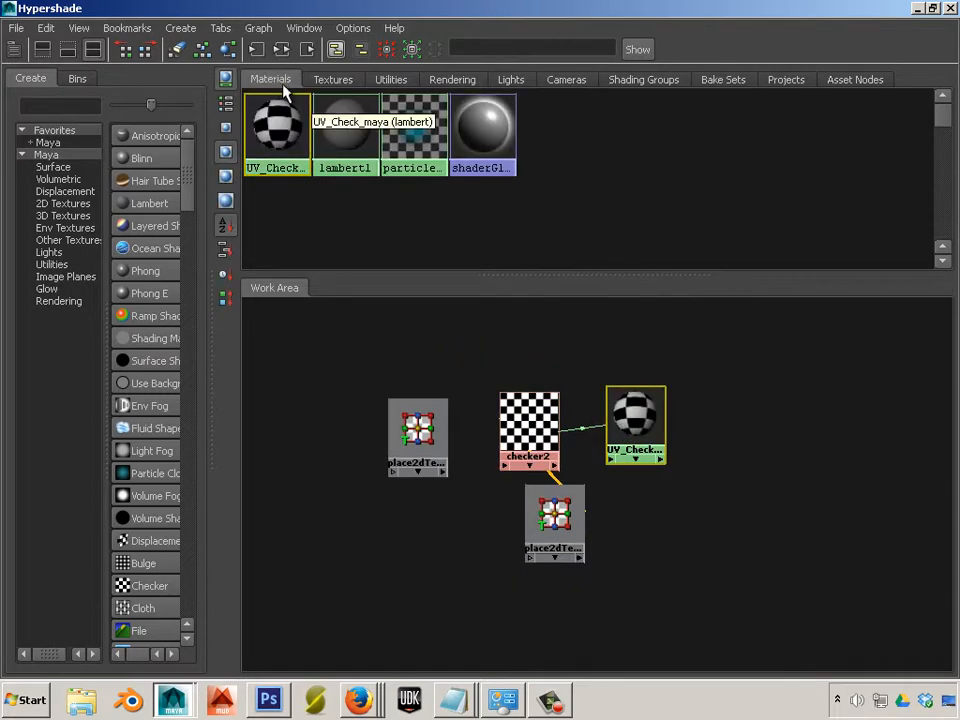
pyautogui.click(650, 548)
pyautogui.click(272, 140)
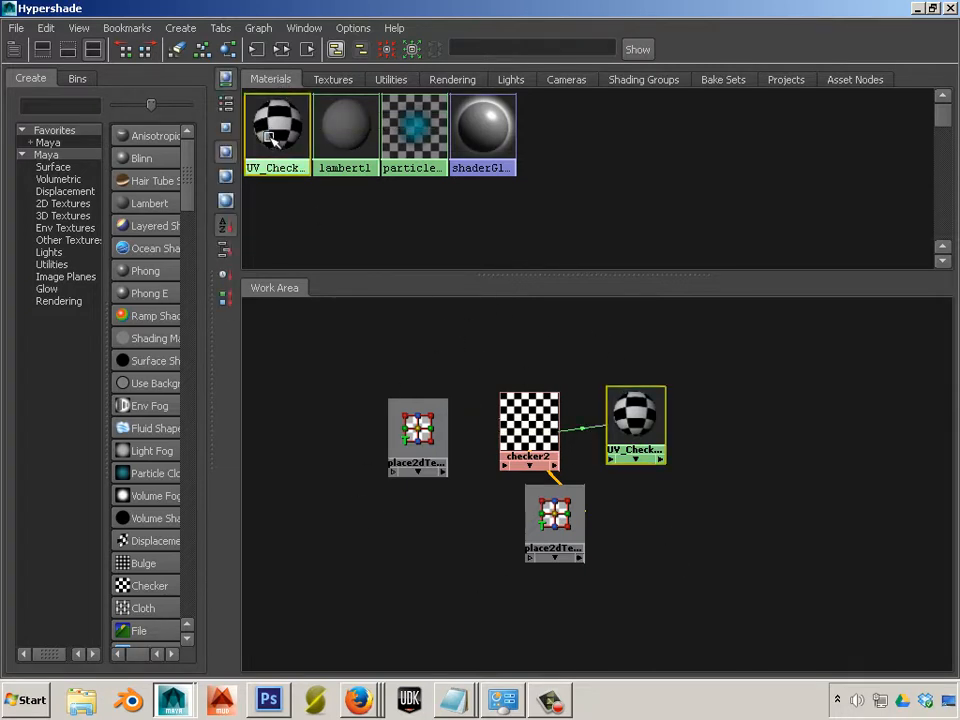
pyautogui.click(280, 54)
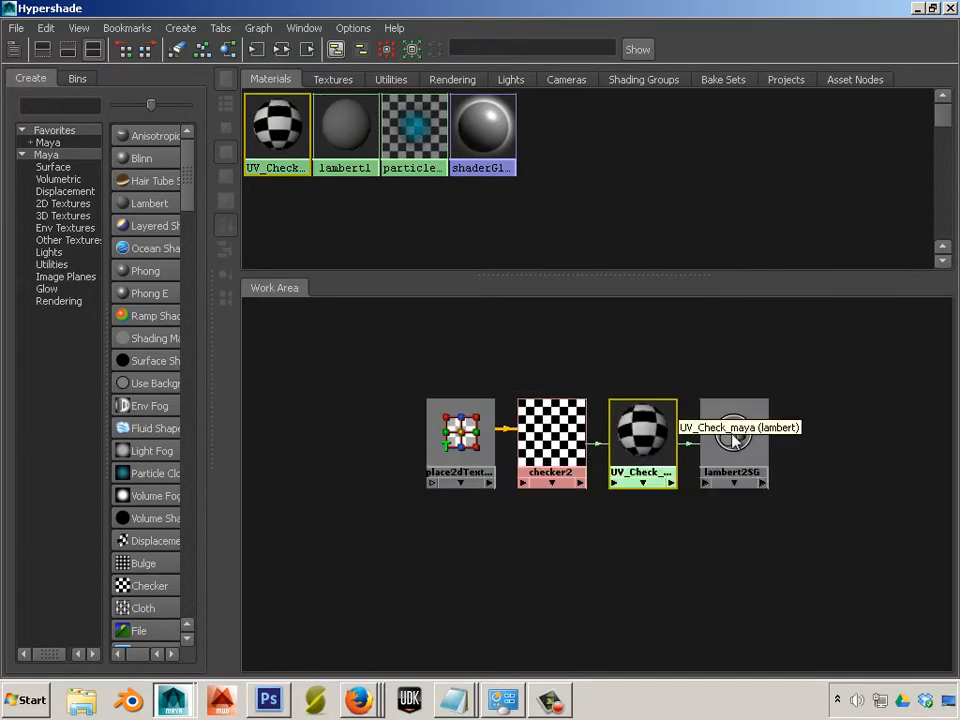
# Spread the place2dTexture2, checker2, UV_Check_maya and lambert2SG nodes slightly apart in a row
pyautogui.moveTo(476, 425); pyautogui.dragTo(450, 438)
pyautogui.moveTo(551, 443)
pyautogui.mouseDown()
pyautogui.moveTo(537, 443)
pyautogui.moveTo(519, 420)
pyautogui.moveTo(548, 446)
pyautogui.moveTo(540, 435)
pyautogui.mouseUp()
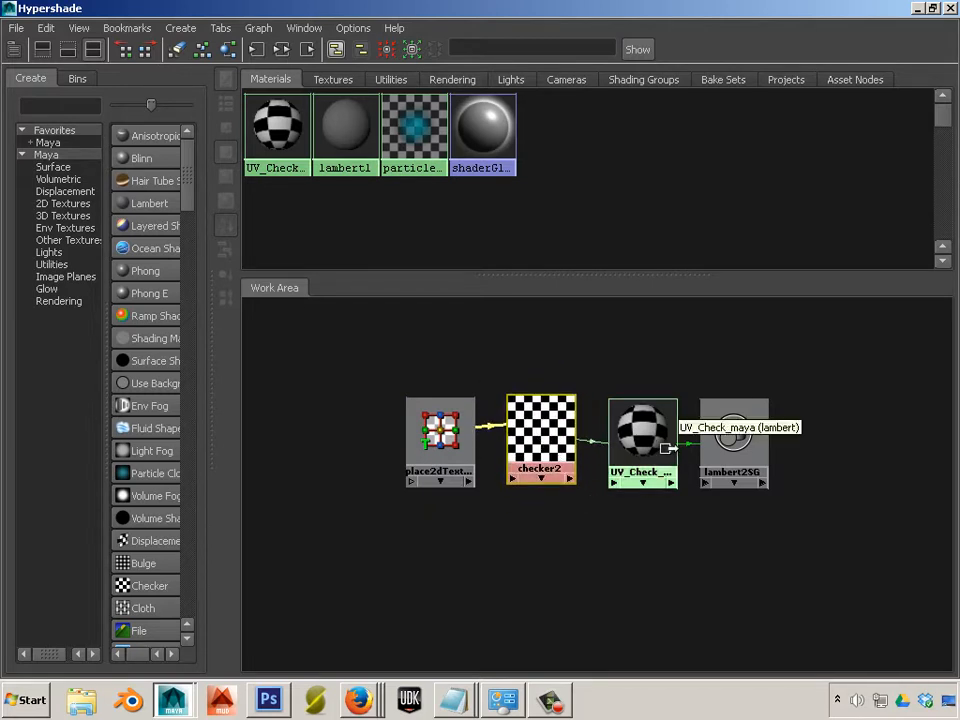
pyautogui.moveTo(655, 442)
pyautogui.mouseDown()
pyautogui.moveTo(662, 407)
pyautogui.moveTo(652, 438)
pyautogui.mouseUp()
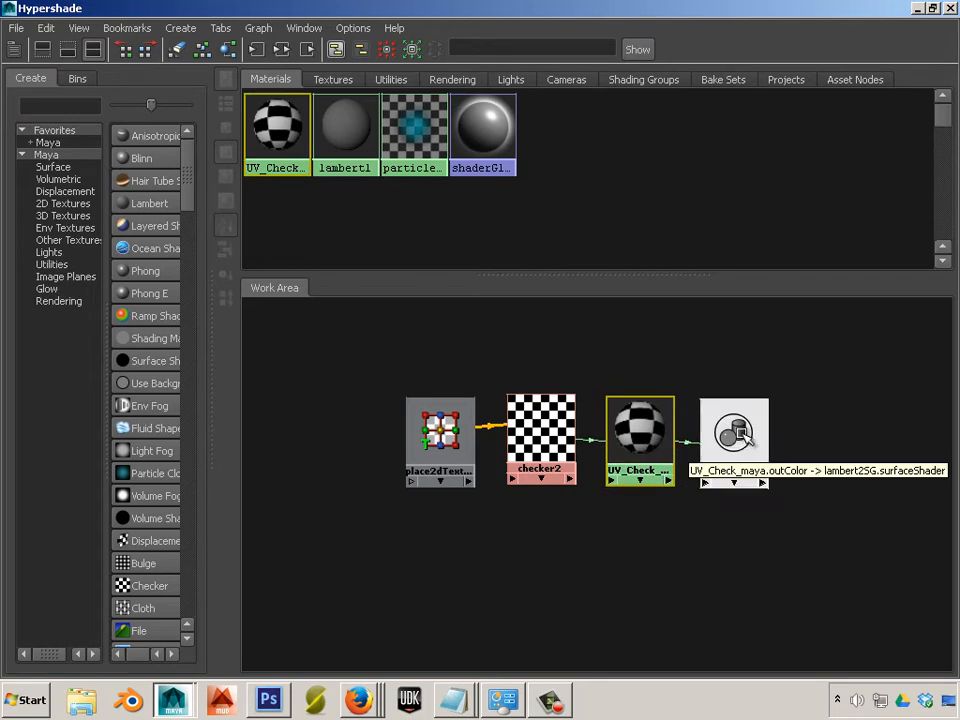
pyautogui.moveTo(741, 431)
pyautogui.mouseDown()
pyautogui.moveTo(741, 400)
pyautogui.moveTo(728, 440)
pyautogui.moveTo(769, 429)
pyautogui.moveTo(714, 434)
pyautogui.moveTo(735, 442)
pyautogui.mouseUp()
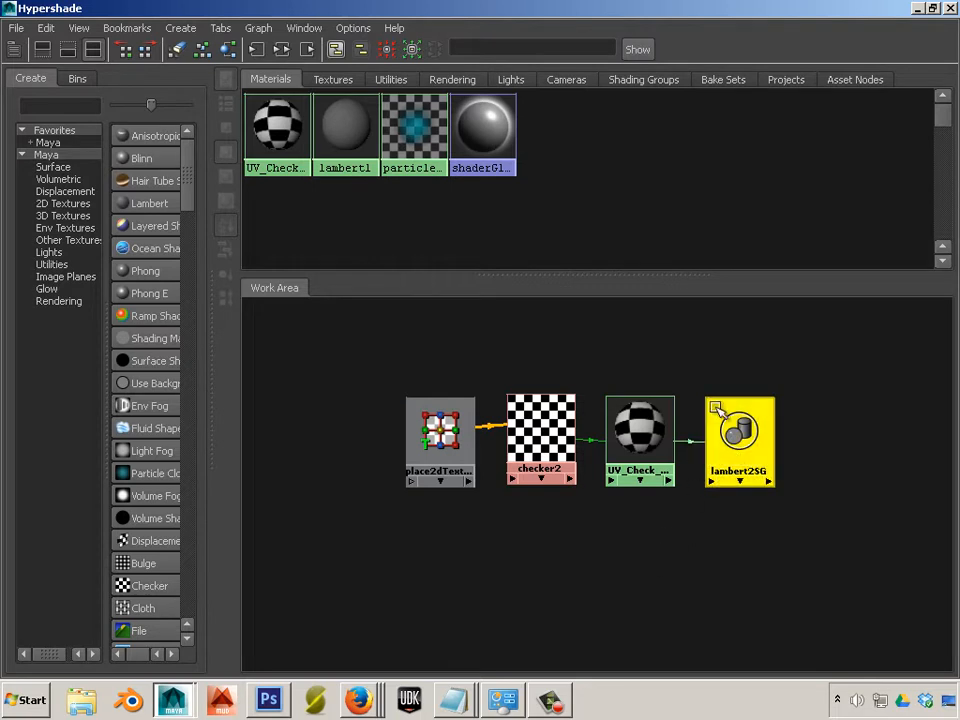
# Examine the node chain from place2dTexture2 through checker2 and UV_Check_maya to the lambert2SG shading group
pyautogui.click(740, 433)
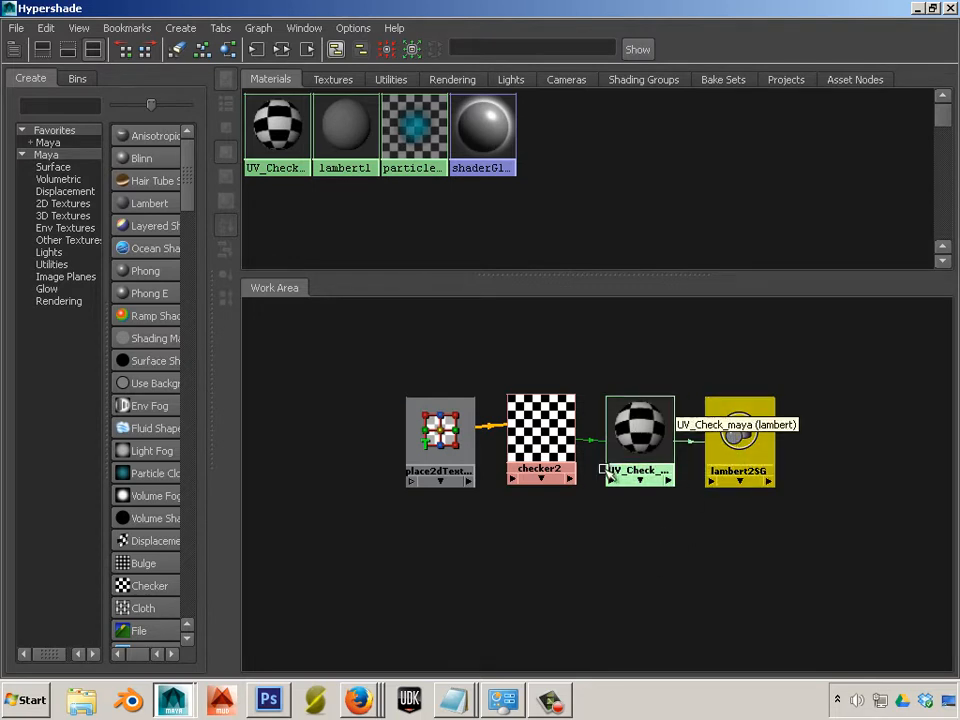
pyautogui.click(420, 448)
pyautogui.click(760, 450)
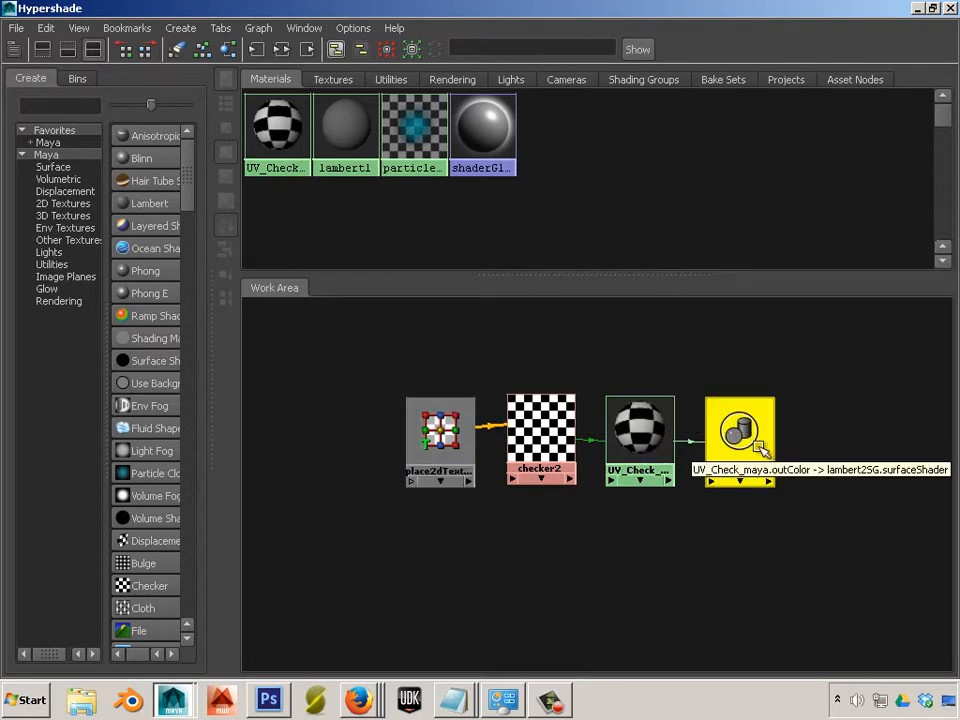
pyautogui.scroll(4, 585, 400)
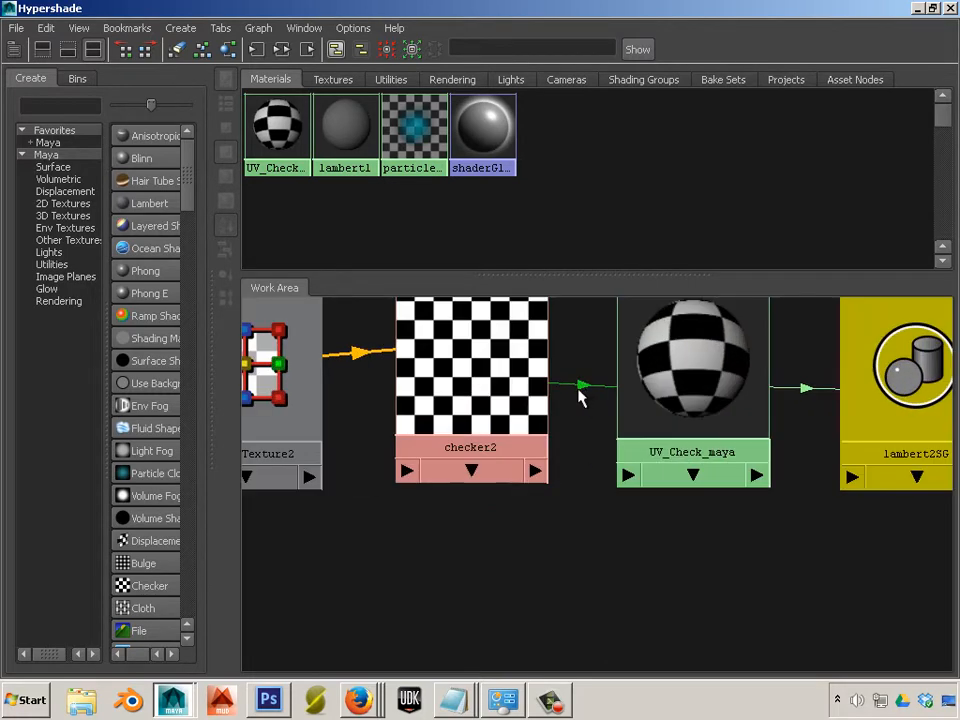
pyautogui.scroll(-4, 770, 495)
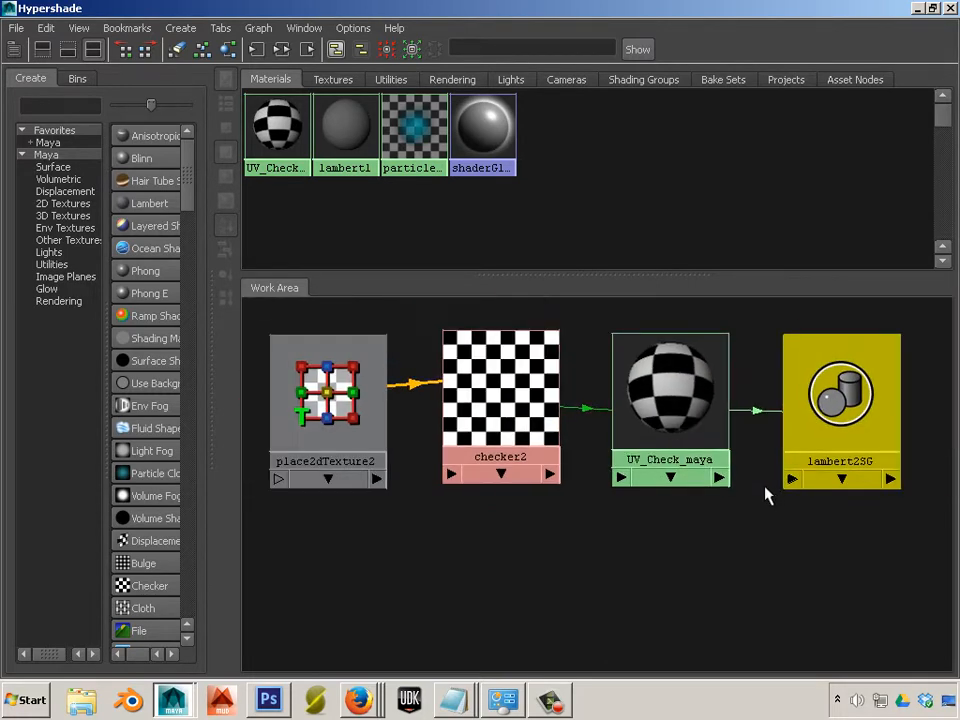
pyautogui.scroll(-3, 762, 488)
pyautogui.click(675, 594)
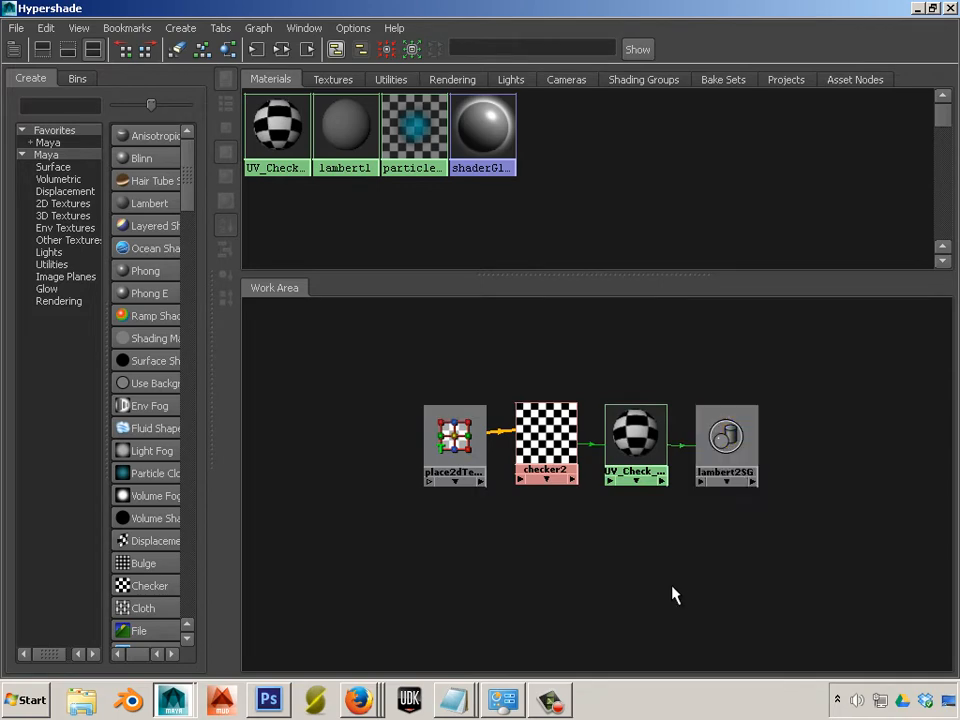
# Move place2dTexture2 away from checker2 and open its attributes in a window placed beside the Hypershade
pyautogui.click(452, 476)
pyautogui.moveTo(452, 476); pyautogui.dragTo(412, 439)
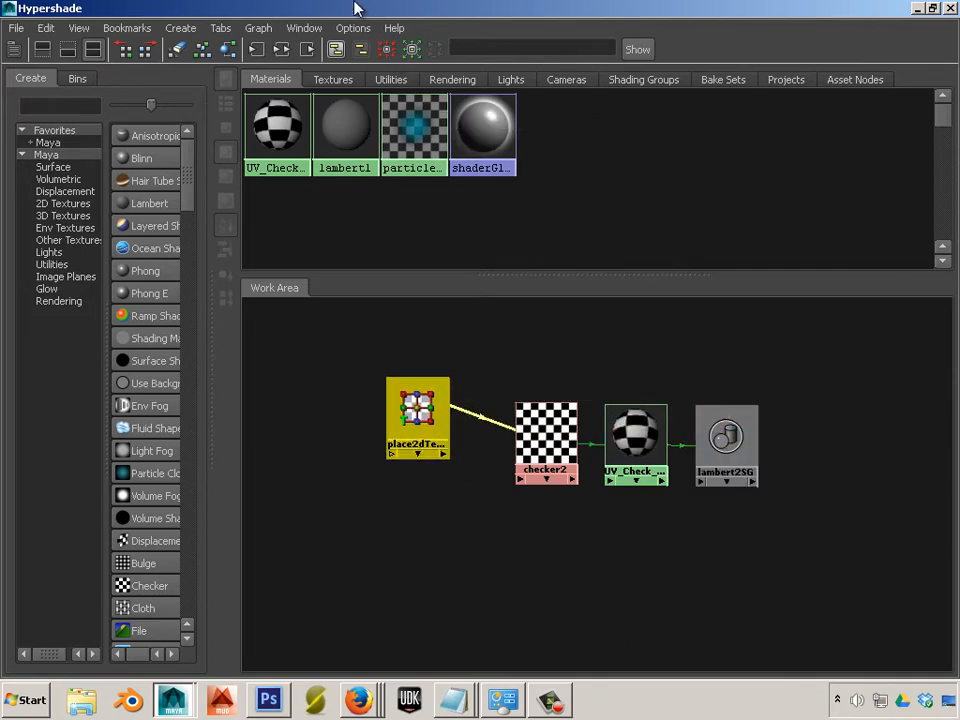
pyautogui.moveTo(353, 4); pyautogui.dragTo(28, 198)
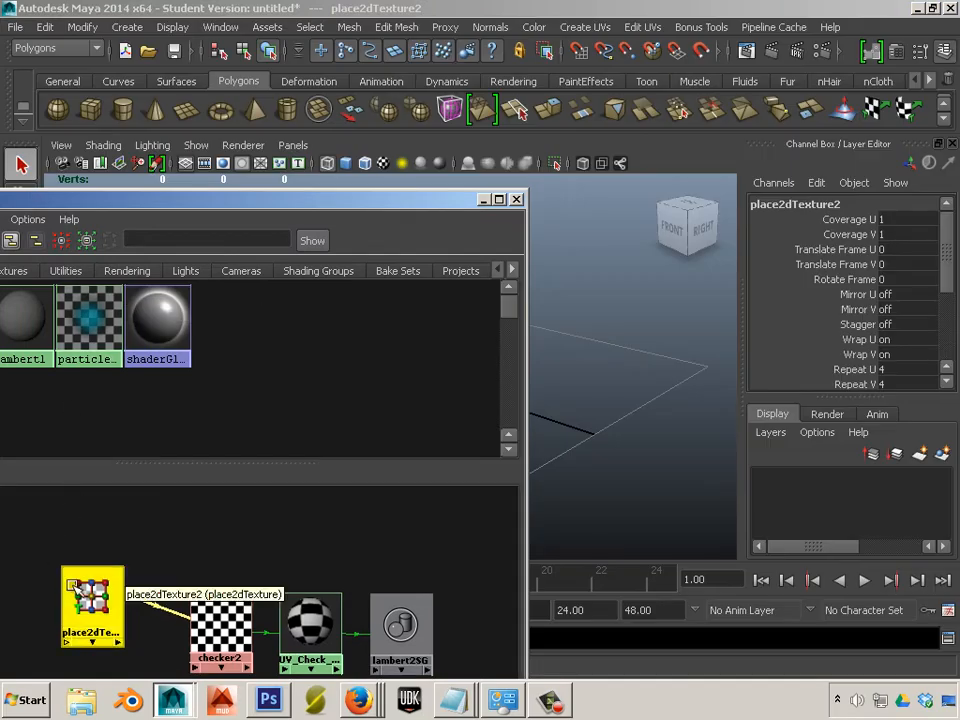
pyautogui.doubleClick(92, 595)
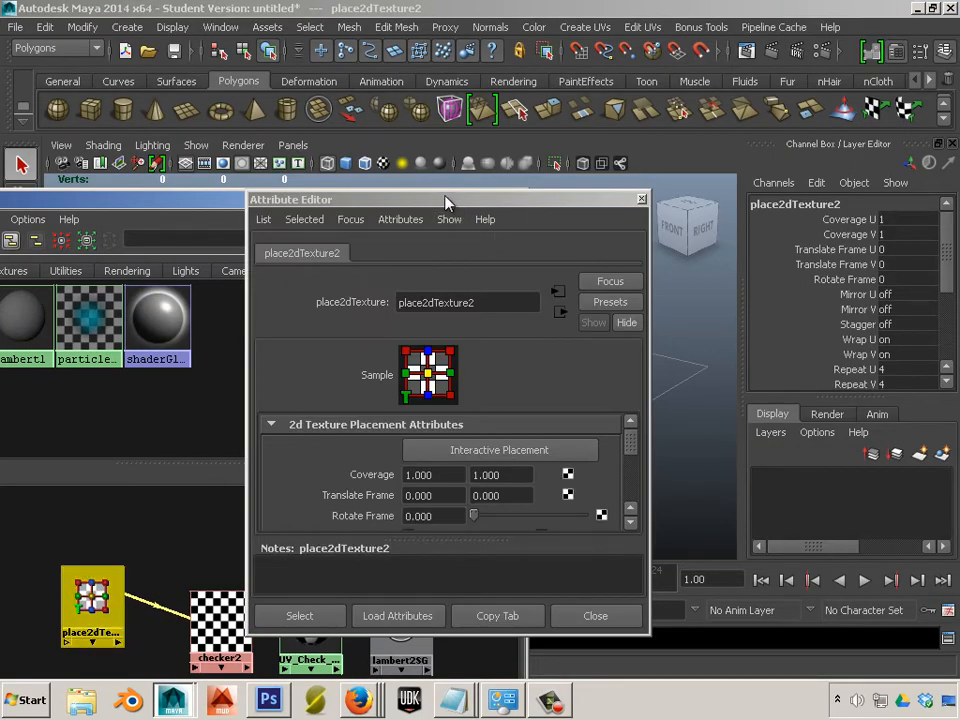
pyautogui.moveTo(445, 203); pyautogui.dragTo(770, 65)
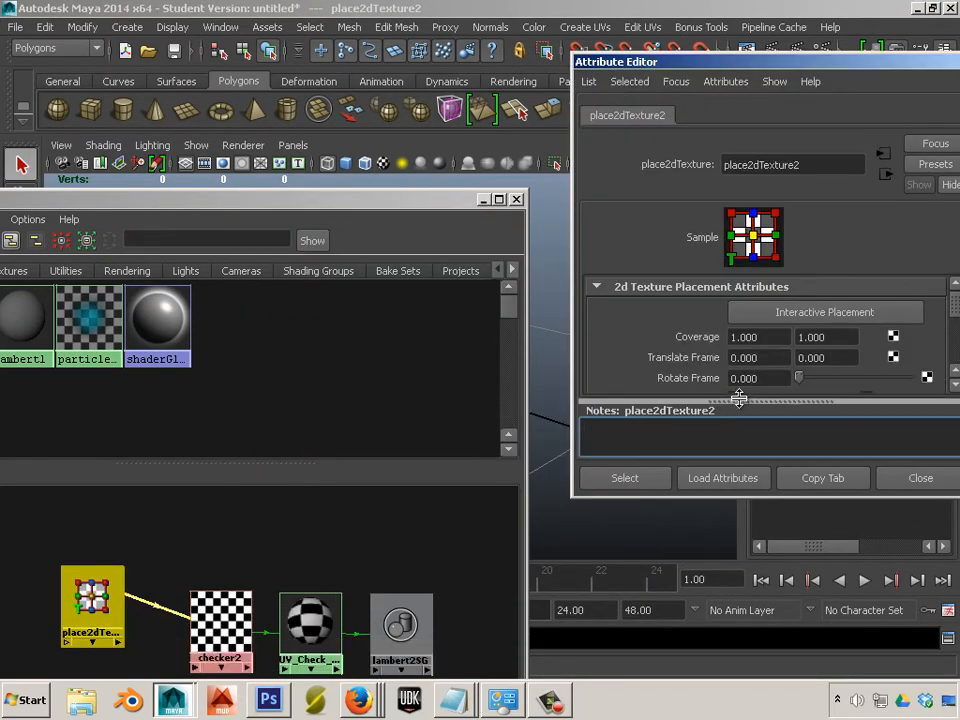
# Set the Repeat UV of place2dTexture2 to 128 in both directions
pyautogui.scroll(-5, 634, 364)
pyautogui.scroll(3, 634, 366)
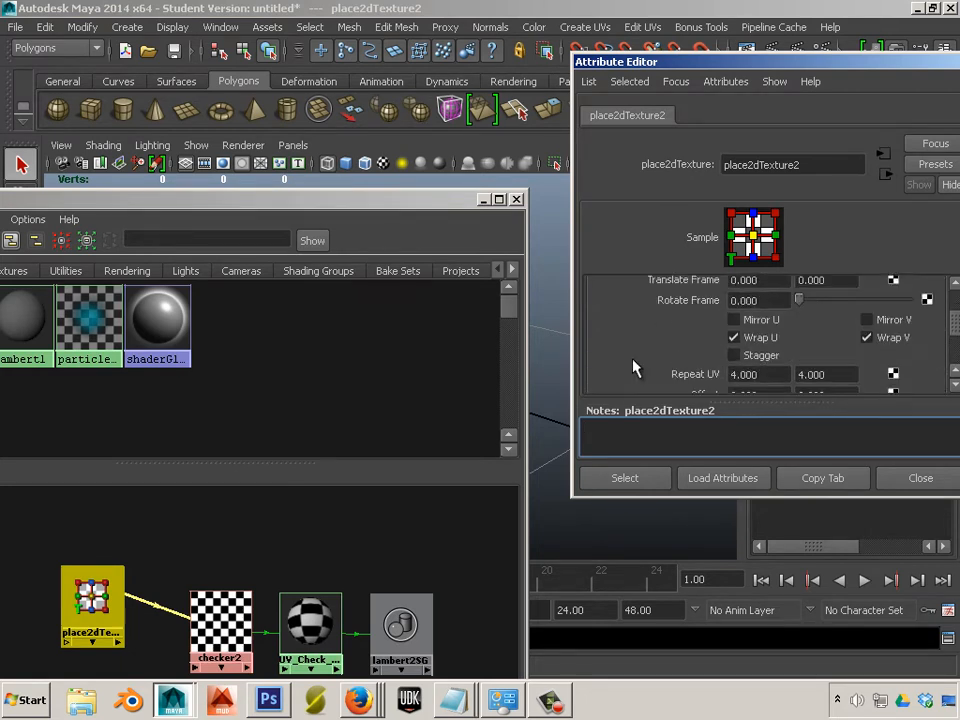
pyautogui.click(772, 375)
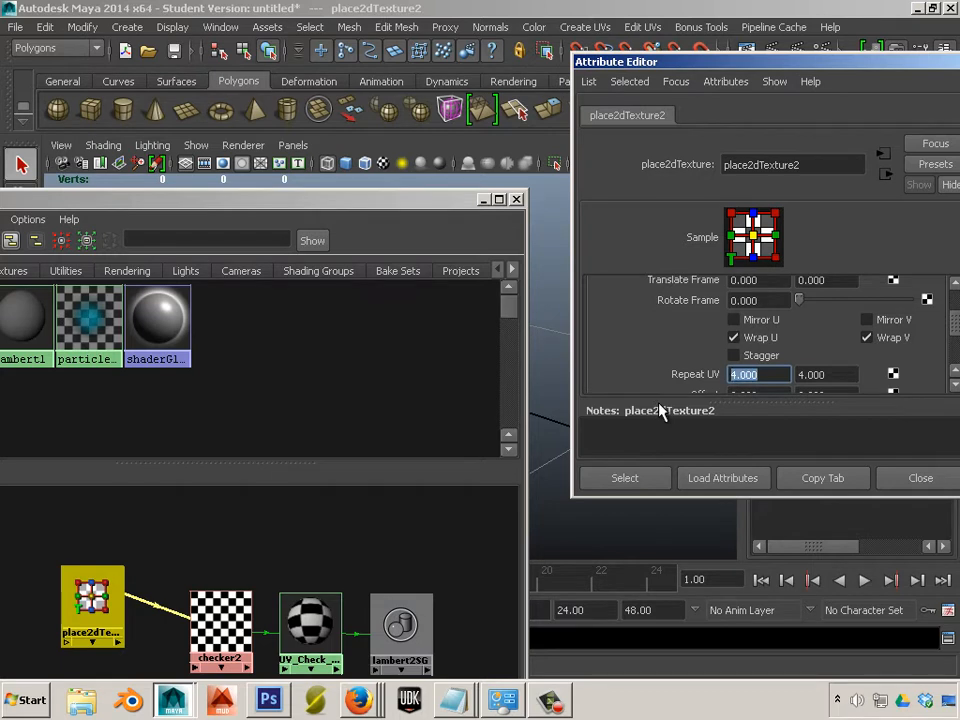
pyautogui.write('128')
pyautogui.press('Tab')
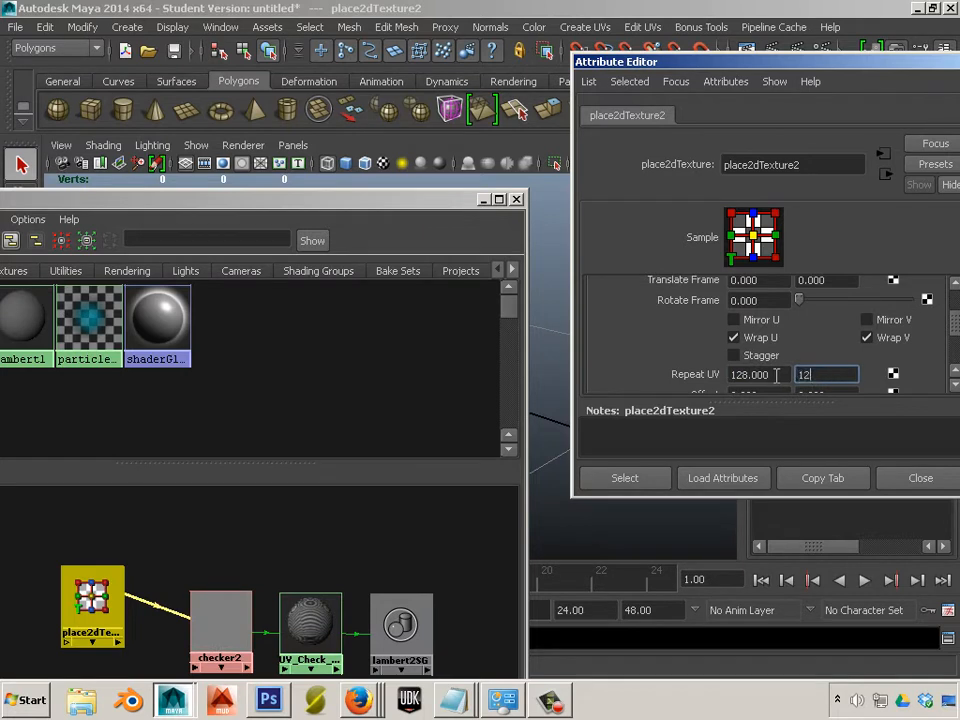
pyautogui.click(808, 391)
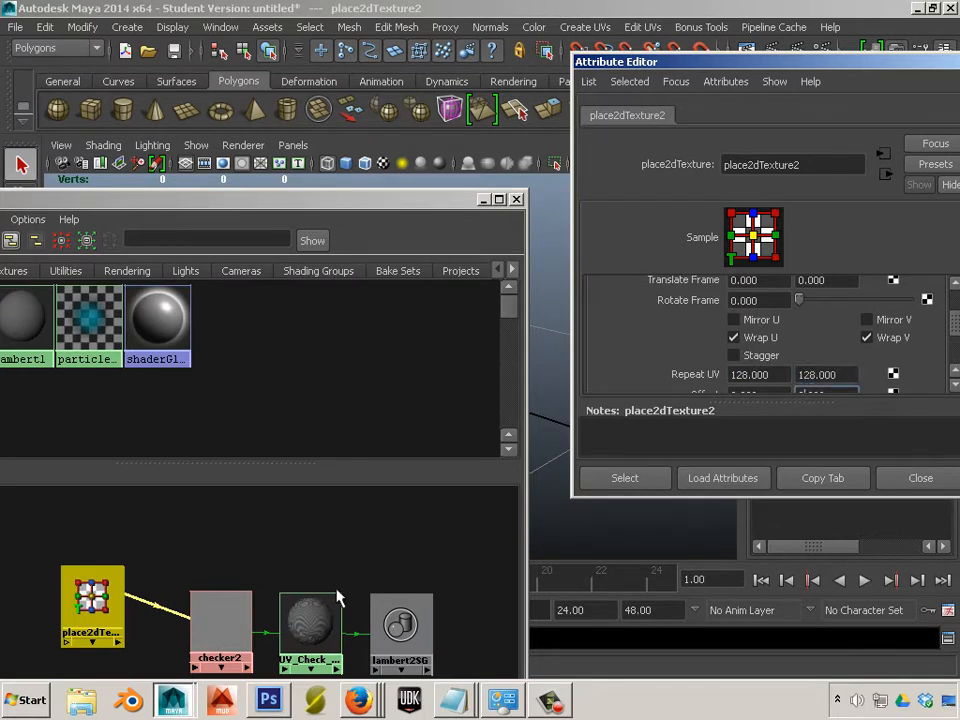
# Inspect the checker2 swatch up close to judge the density of its checker pattern
pyautogui.keyDown('alt'); pyautogui.moveTo(318, 592); pyautogui.dragTo(367, 512, button='middle'); pyautogui.keyUp('alt')
pyautogui.keyDown('alt'); pyautogui.moveTo(298, 574); pyautogui.dragTo(531, 648, button='right'); pyautogui.keyUp('alt')
pyautogui.keyDown('alt'); pyautogui.moveTo(378, 532); pyautogui.dragTo(317, 653, button='middle'); pyautogui.keyUp('alt')
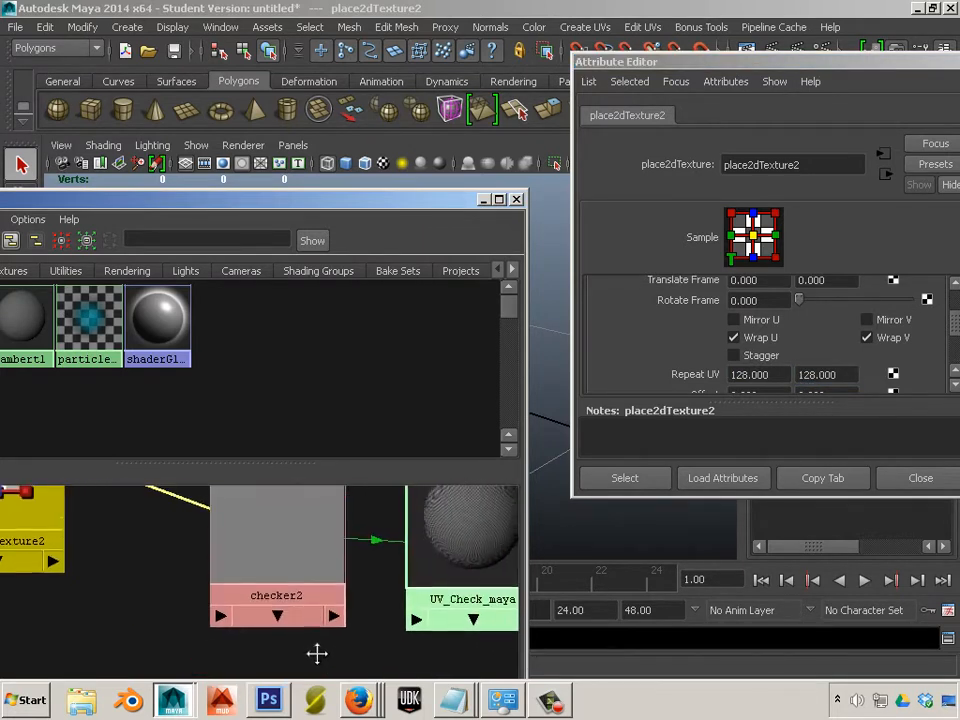
pyautogui.keyDown('alt'); pyautogui.moveTo(303, 612); pyautogui.dragTo(484, 647, button='right'); pyautogui.keyUp('alt')
pyautogui.keyDown('alt'); pyautogui.moveTo(369, 516); pyautogui.dragTo(311, 679, button='middle'); pyautogui.keyUp('alt')
pyautogui.keyDown('alt'); pyautogui.moveTo(312, 625); pyautogui.dragTo(412, 623, button='right'); pyautogui.keyUp('alt')
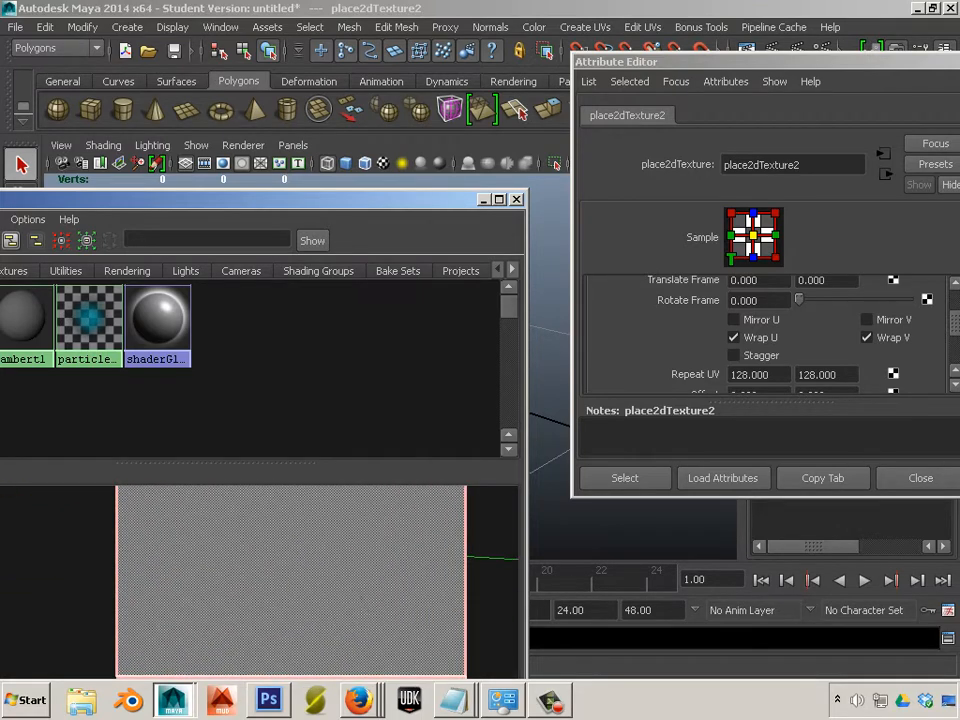
# Switch to Photoshop and examine the numbered checker pattern in the Untitled-3 document
pyautogui.click(375, 712)
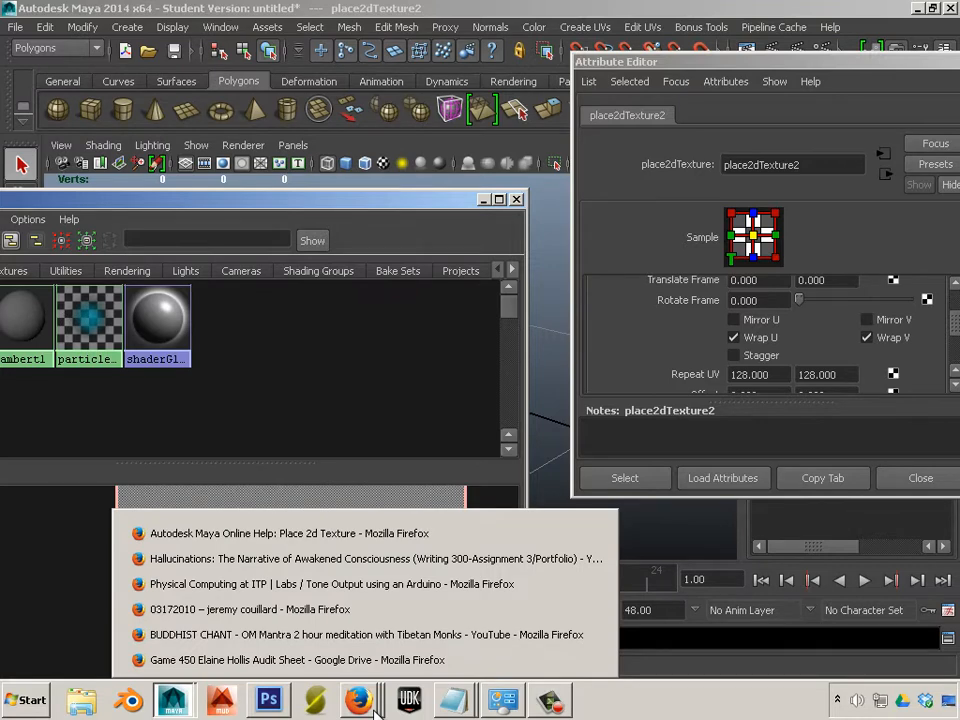
pyautogui.moveTo(277, 710)
pyautogui.click(273, 664)
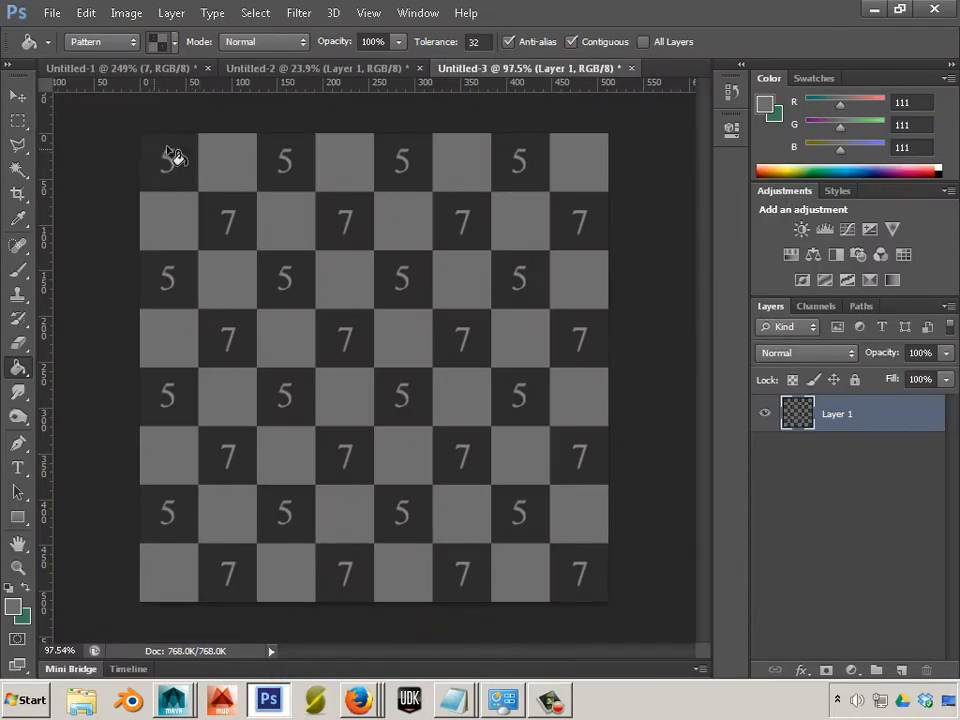
pyautogui.click(126, 13)
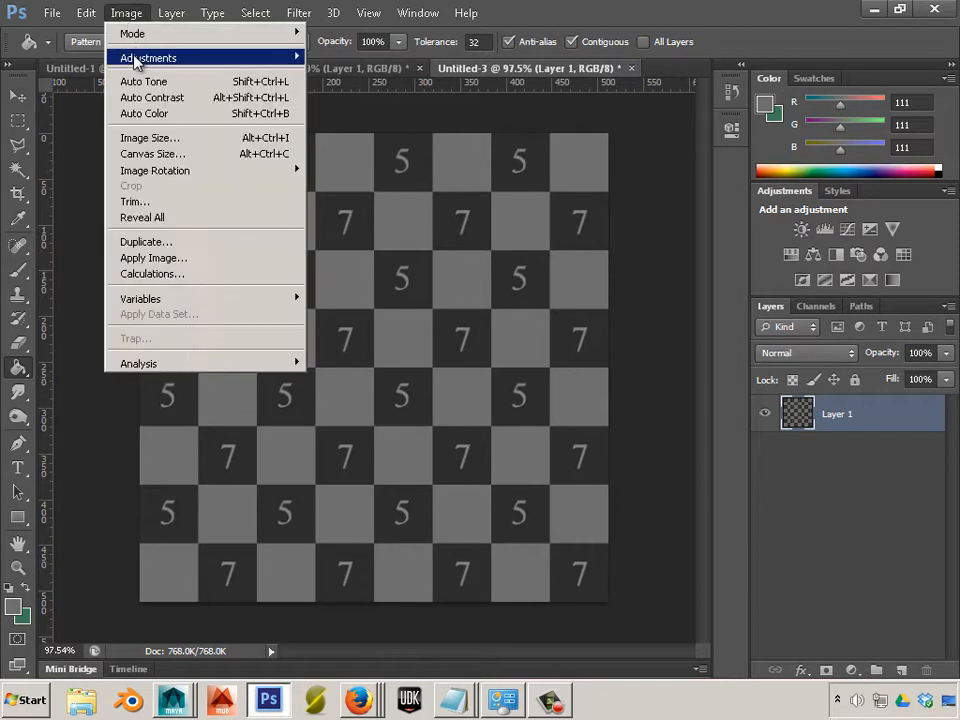
pyautogui.click(452, 178)
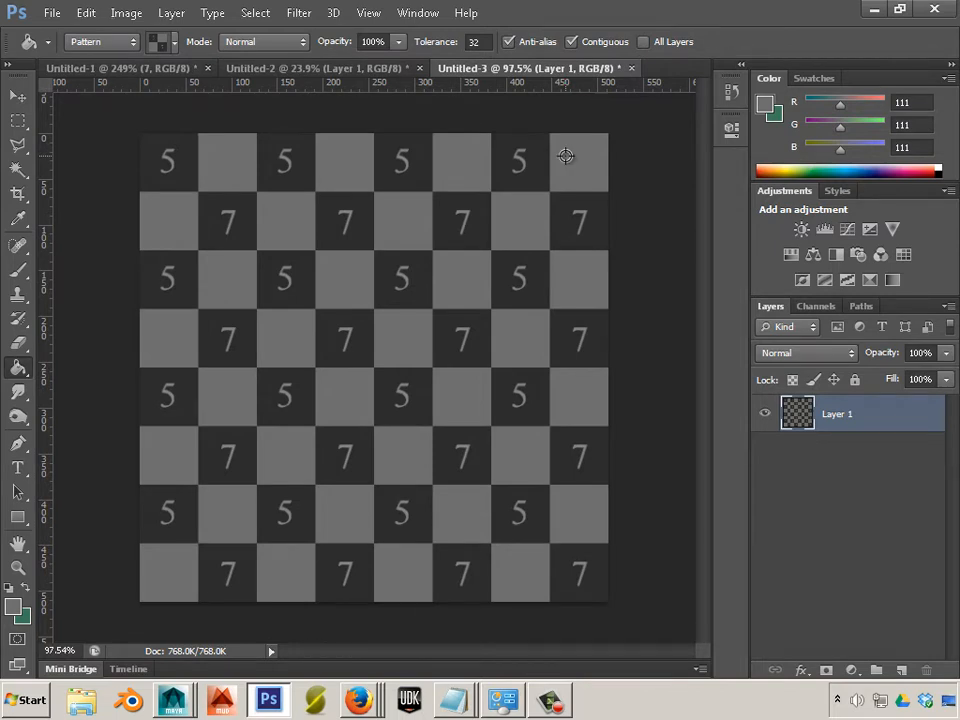
pyautogui.hotkey('alt', 'Tab')
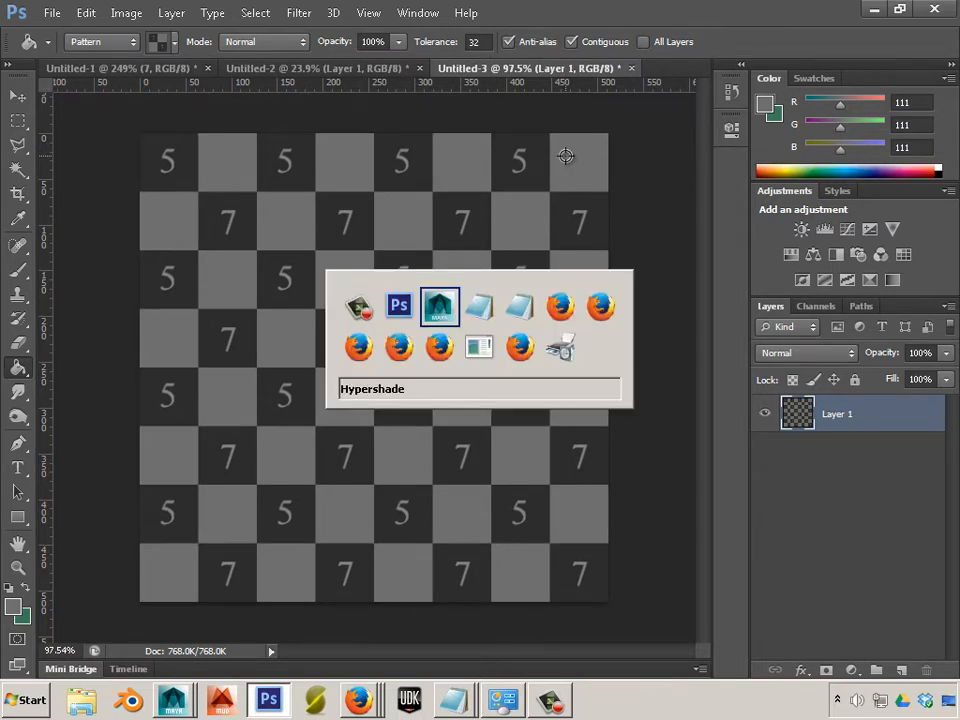
pyautogui.hotkey('alt', 'Tab')
pyautogui.hotkey('alt', 'Tab')
pyautogui.hotkey('alt', 'Tab')
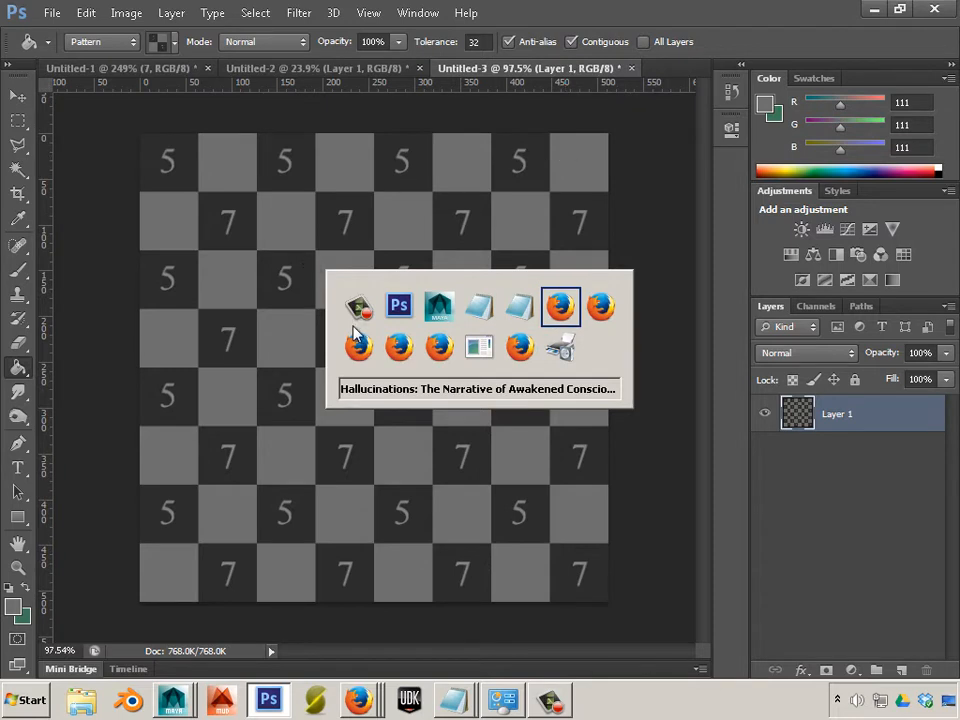
pyautogui.hotkey('alt', 'Tab')
pyautogui.hotkey('alt', 'Tab')
pyautogui.hotkey('alt', 'Tab')
pyautogui.hotkey('alt', 'Tab')
pyautogui.hotkey('alt', 'Tab')
pyautogui.hotkey('alt', 'Tab')
pyautogui.hotkey('alt', 'Tab')
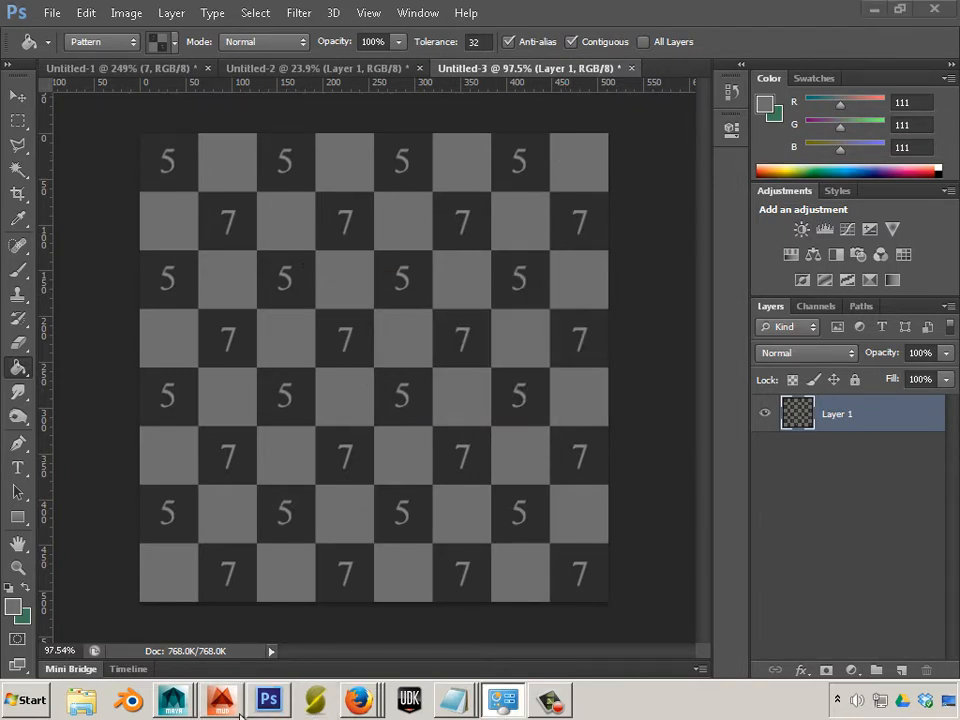
# Switch back to Maya and set the Repeat UV of place2dTexture2 to 8 in both directions
pyautogui.click(173, 700)
pyautogui.click(183, 664)
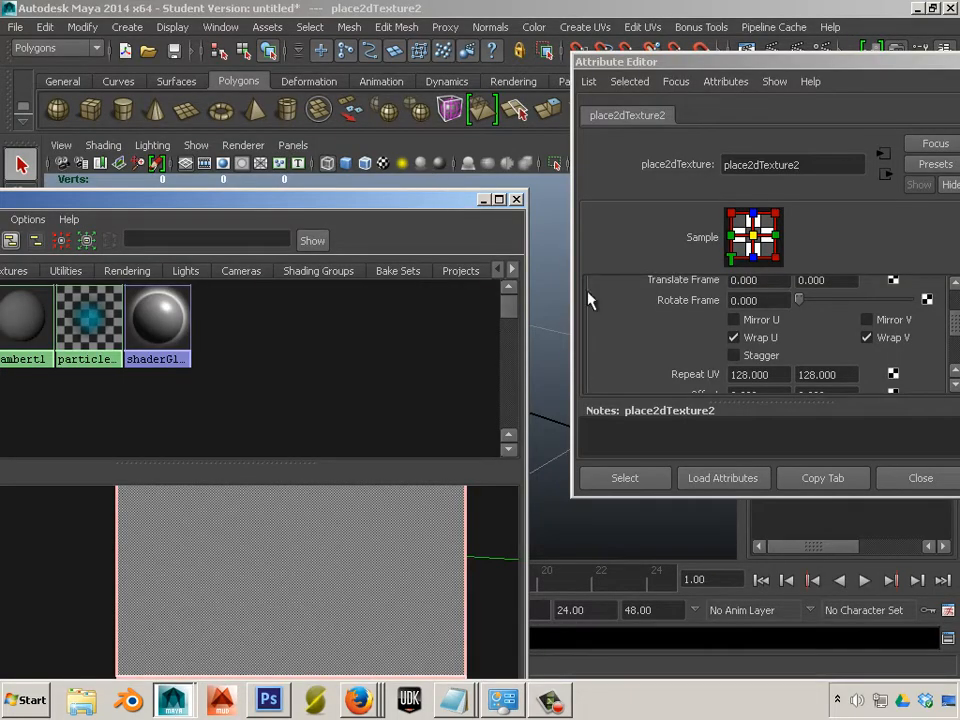
pyautogui.moveTo(775, 373); pyautogui.dragTo(692, 373)
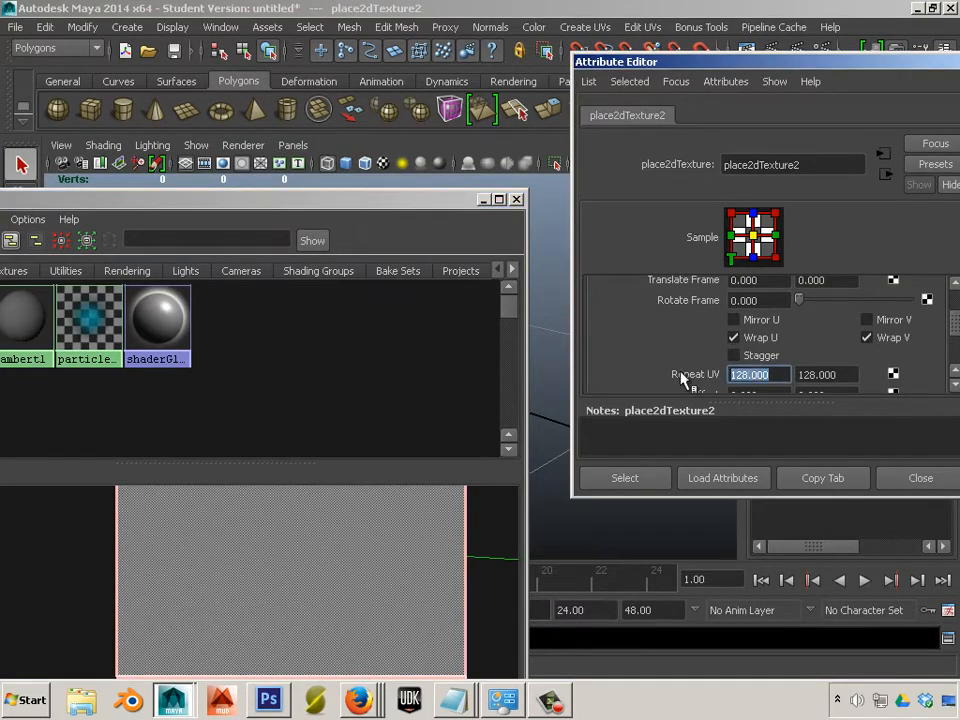
pyautogui.write('8')
pyautogui.press('Tab')
pyautogui.write('8')
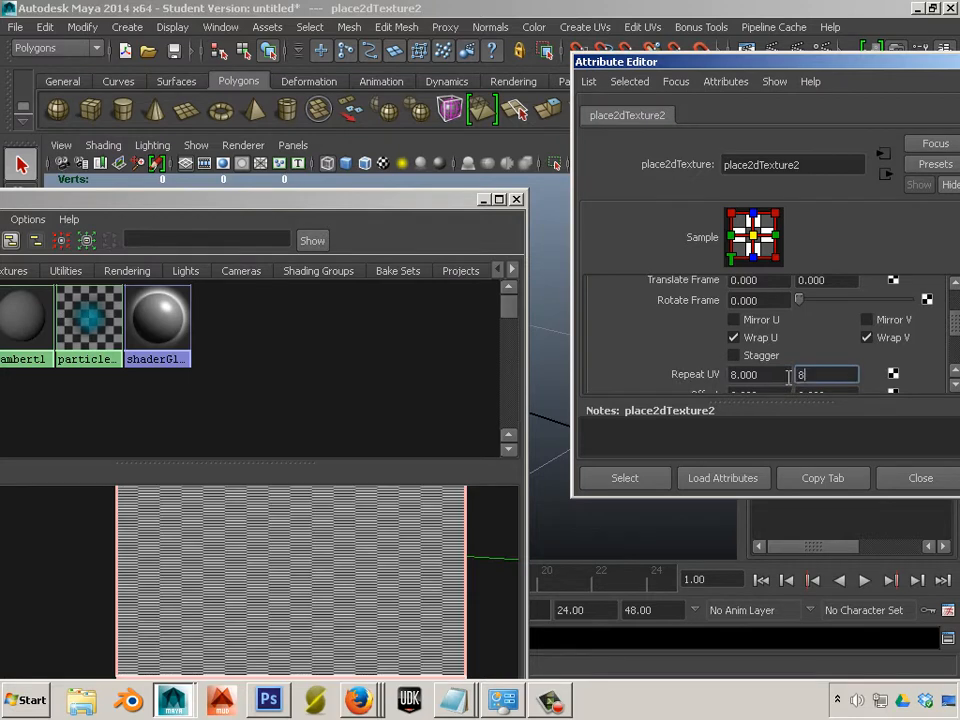
# Commit the V repeat of 8 on place2dTexture2 and reposition the Hypershade window to show the whole checker shading network
pyautogui.press('Tab')
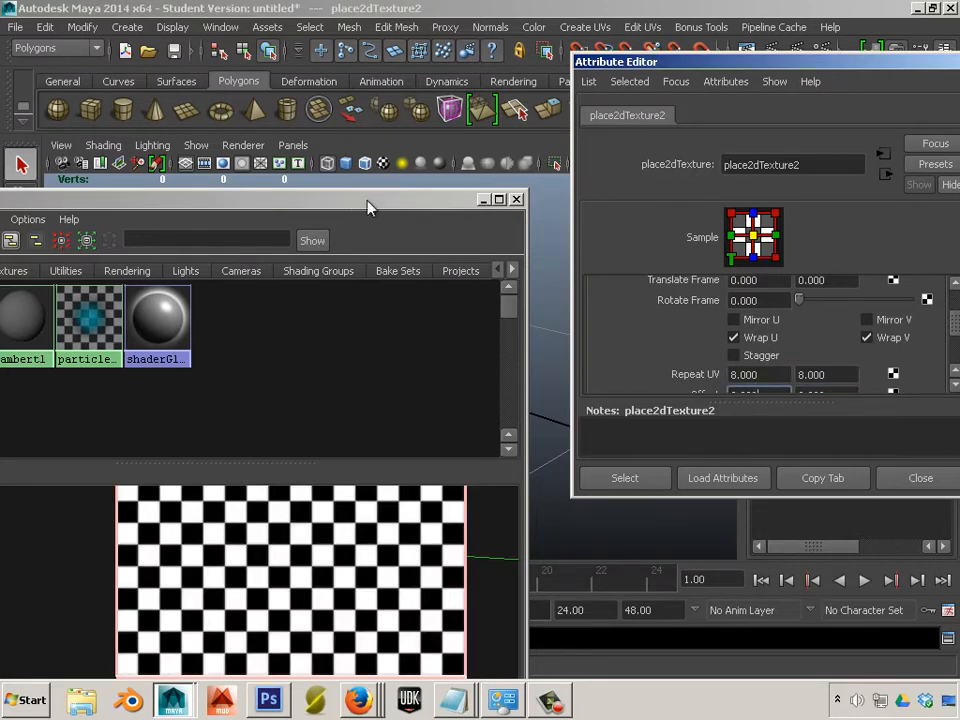
pyautogui.click(483, 199)
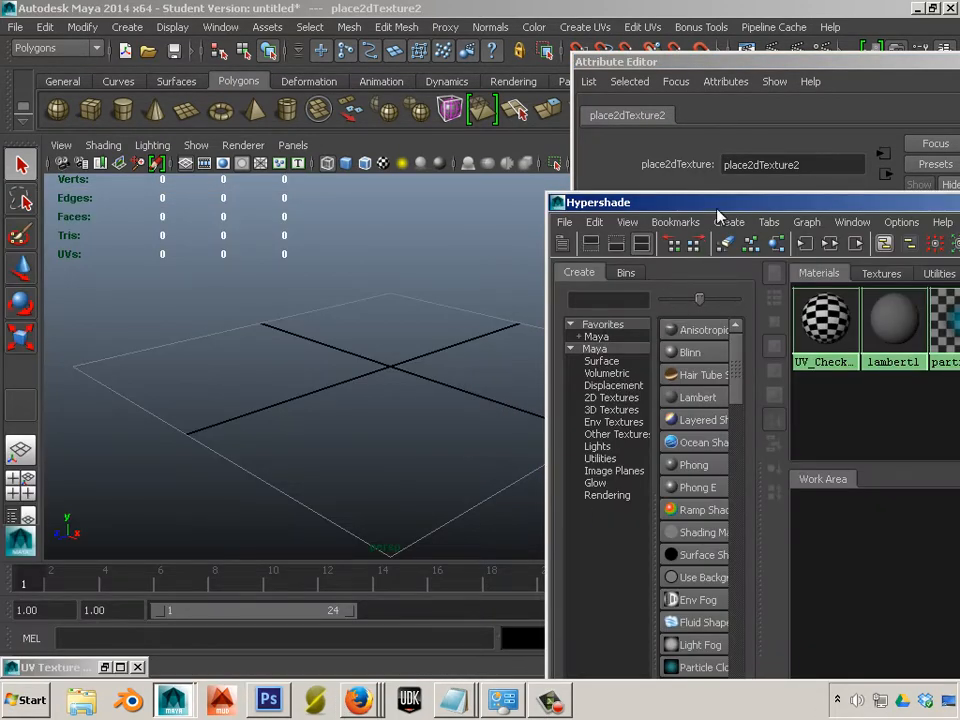
pyautogui.moveTo(716, 206); pyautogui.dragTo(173, 103)
pyautogui.scroll(-4, 419, 533)
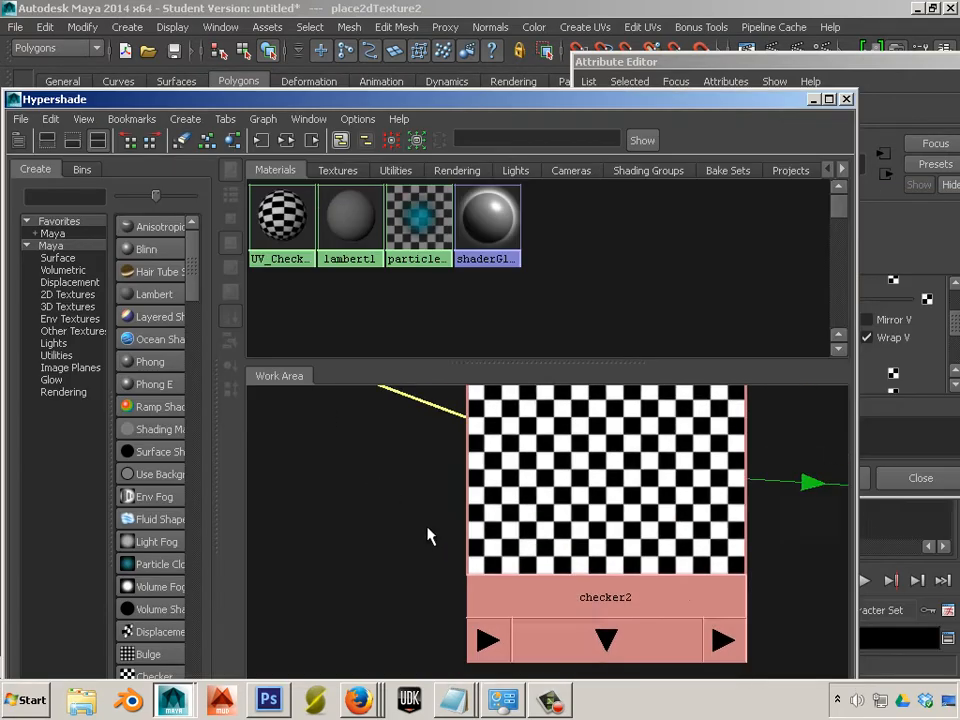
pyautogui.keyDown('alt'); pyautogui.moveTo(492, 521); pyautogui.dragTo(308, 576, button='middle'); pyautogui.keyUp('alt')
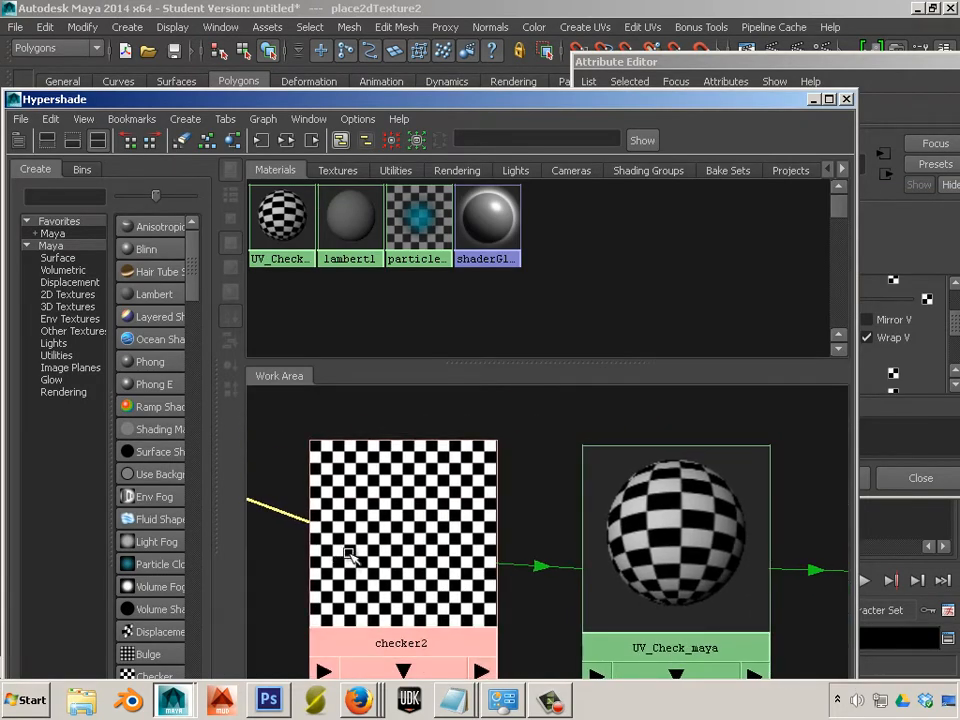
pyautogui.scroll(-2, 440, 543)
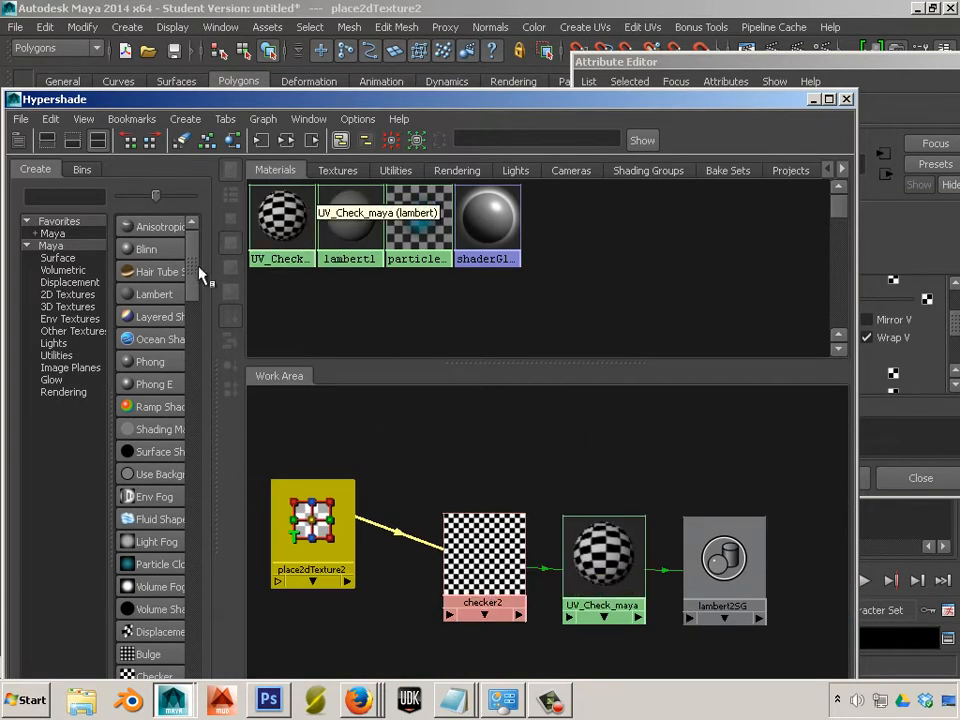
# Create a new Lambert material and graph its input and output connections in the work area
pyautogui.click(163, 298)
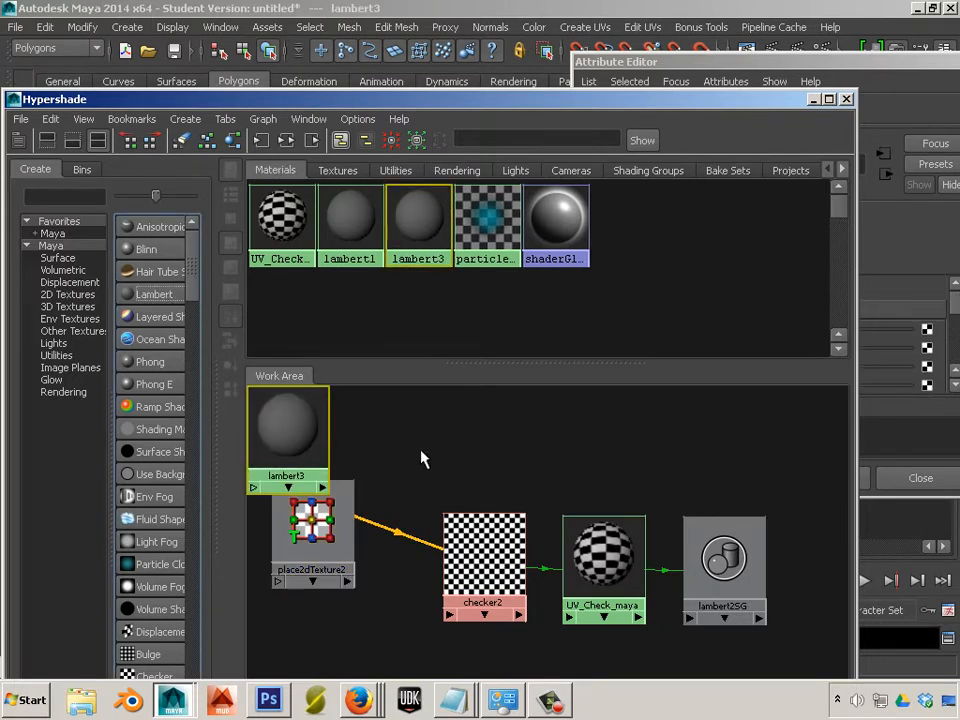
pyautogui.click(293, 440)
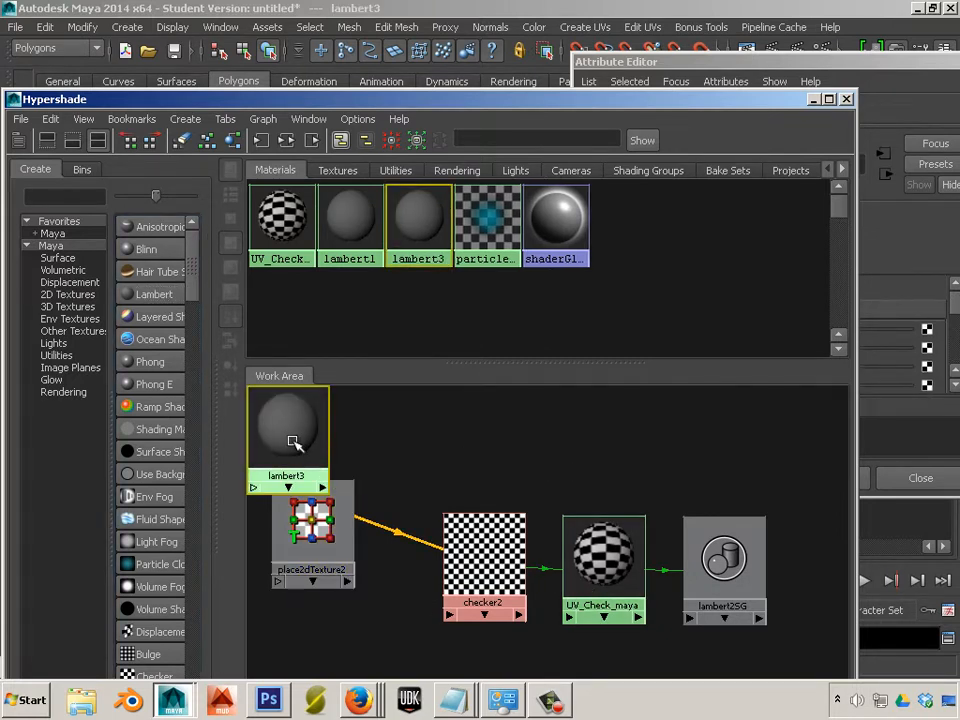
pyautogui.click(286, 141)
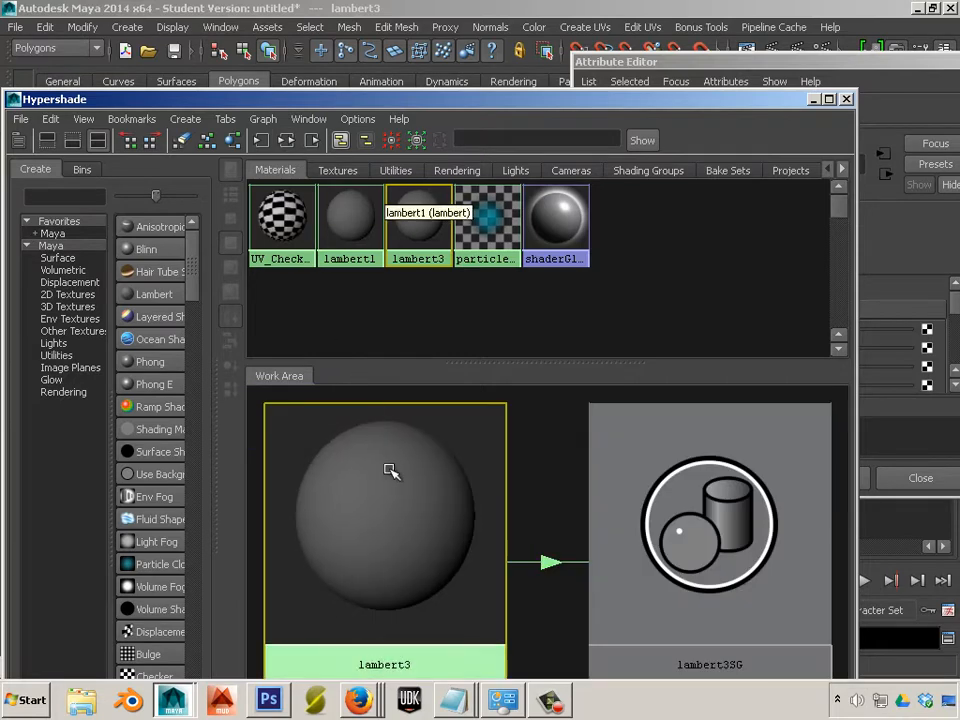
pyautogui.scroll(-3, 408, 456)
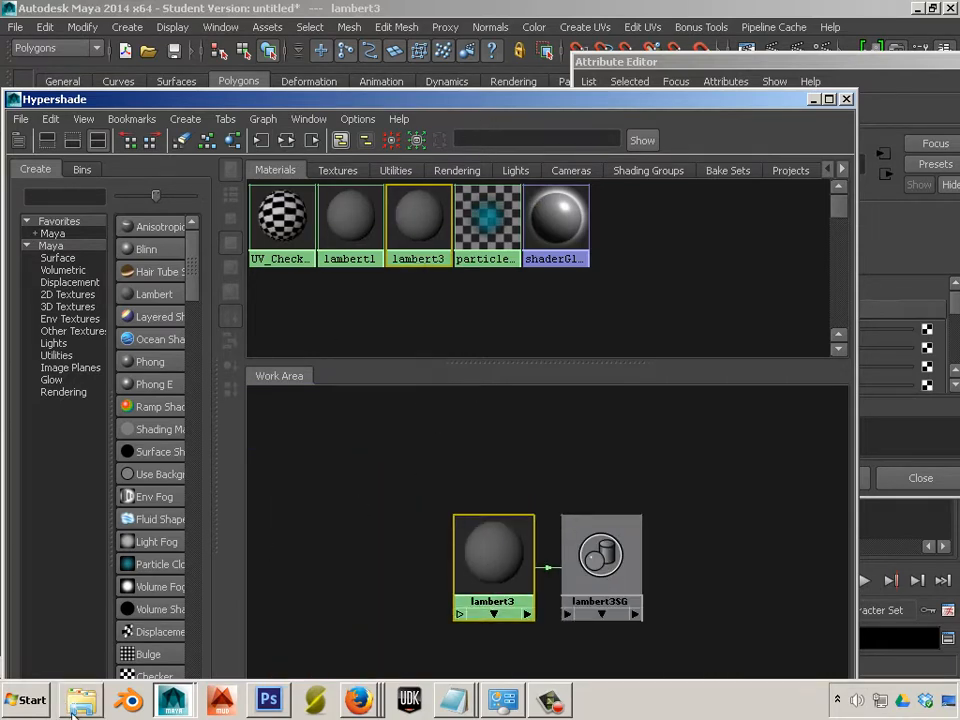
# Switch to Windows Explorer, open Desktop\_texture\Unit 1 examples, and import the UV_checker TIFF into Maya's Hypershade
pyautogui.click(28, 700)
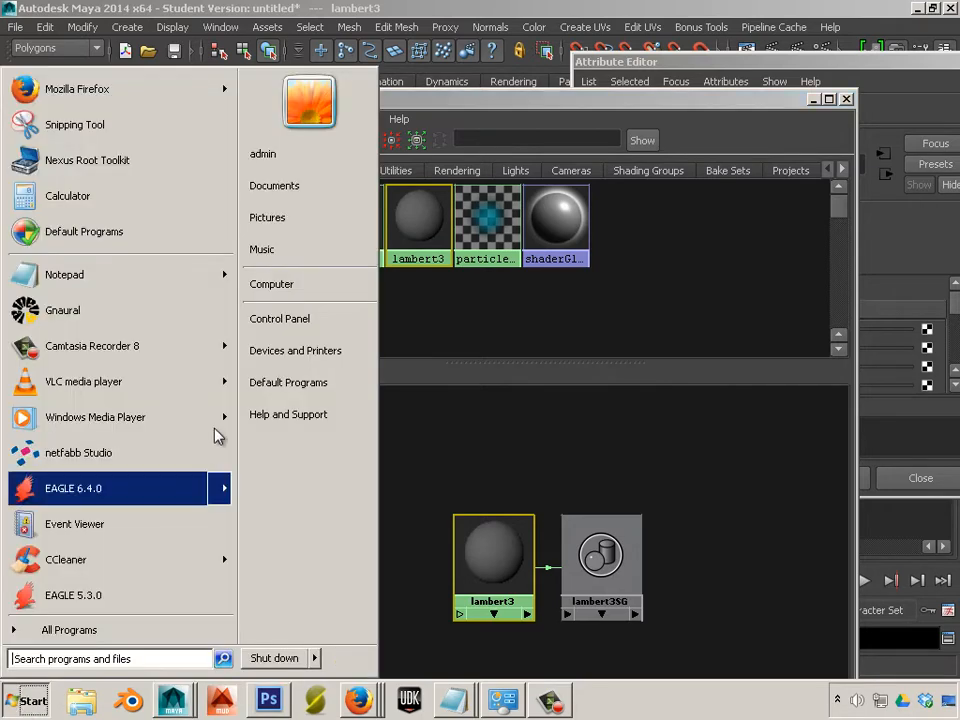
pyautogui.click(252, 288)
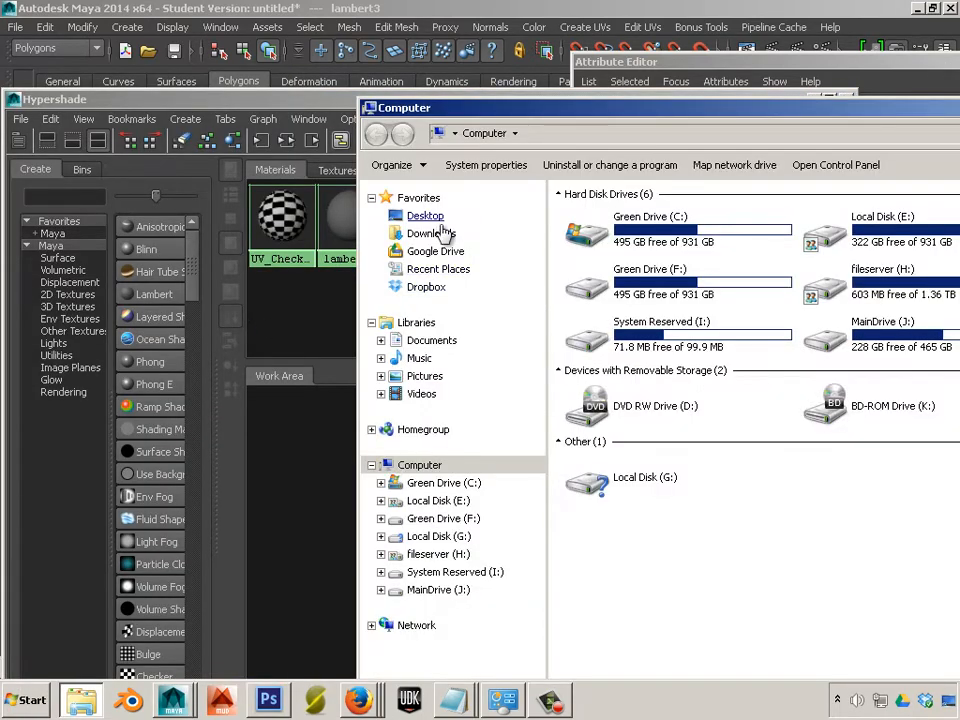
pyautogui.click(438, 218)
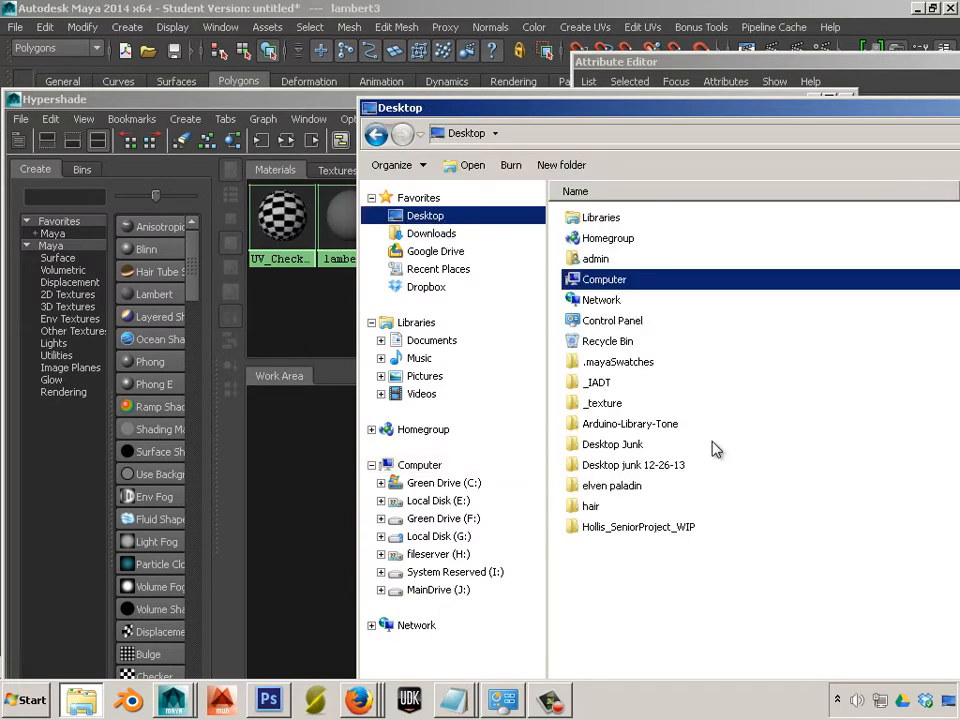
pyautogui.doubleClick(605, 404)
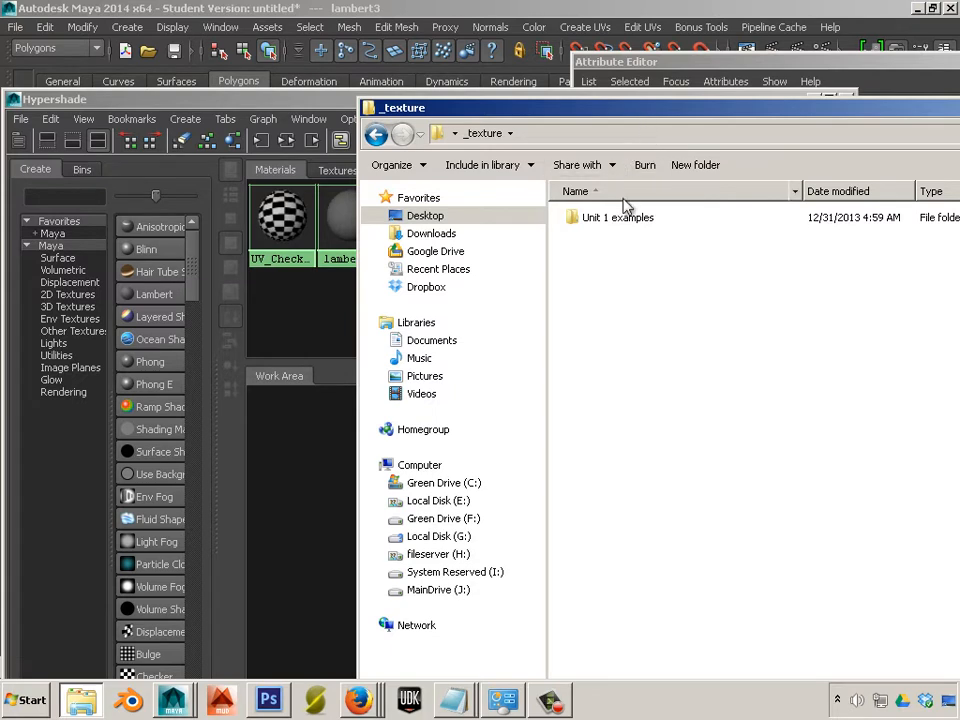
pyautogui.doubleClick(585, 217)
pyautogui.moveTo(616, 309); pyautogui.dragTo(298, 318)
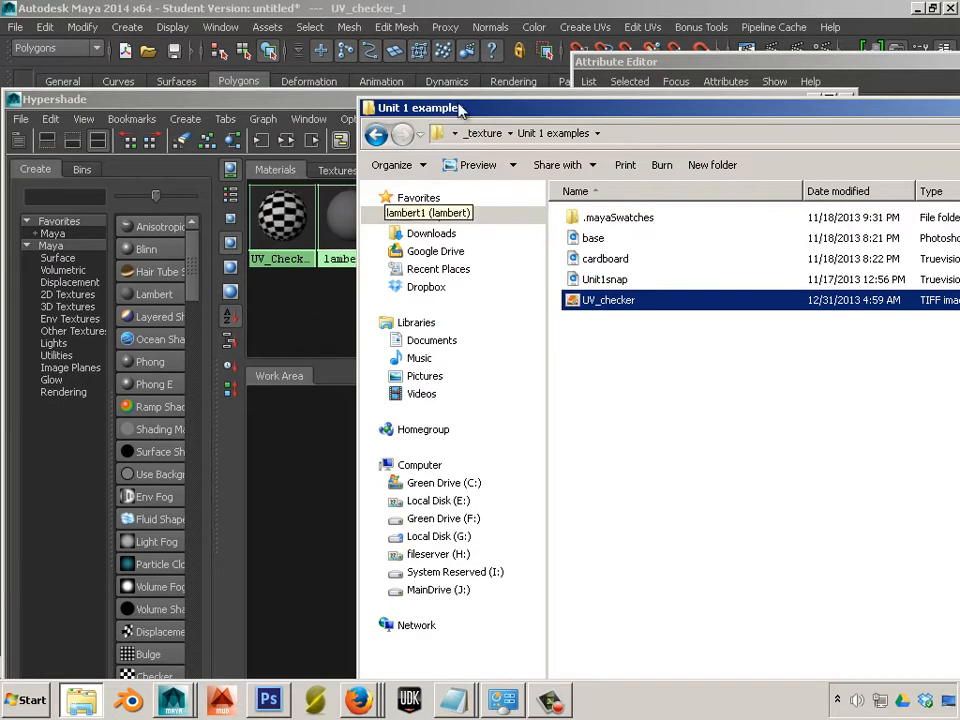
# Connect the imported UV_checker_1 texture to the color of lambert3 and place its node beside the material
pyautogui.click(325, 103)
pyautogui.click(336, 172)
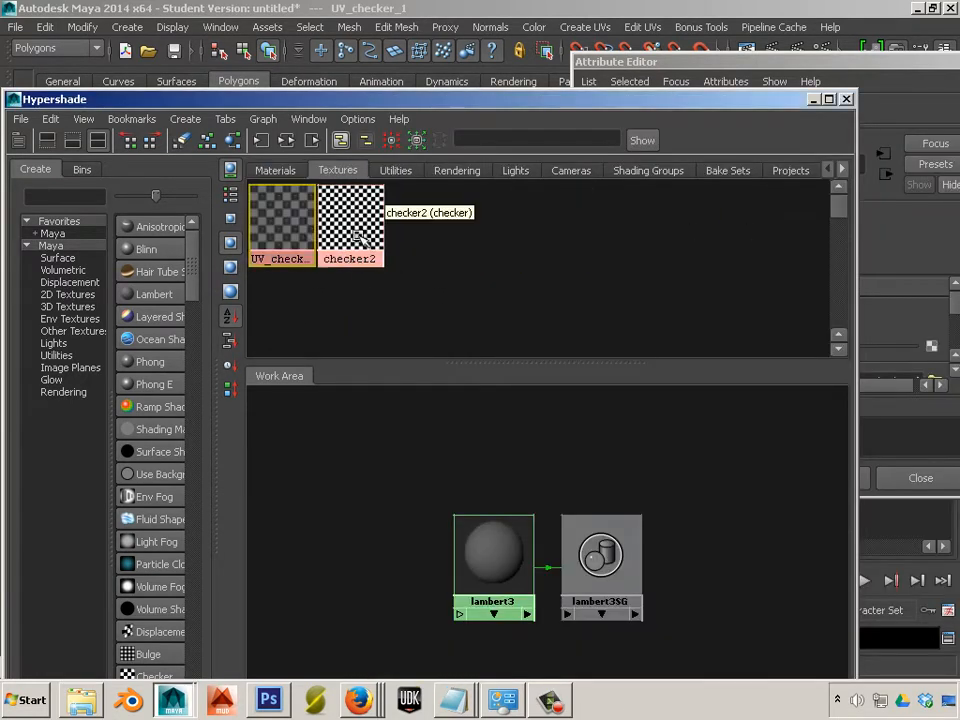
pyautogui.click(355, 298)
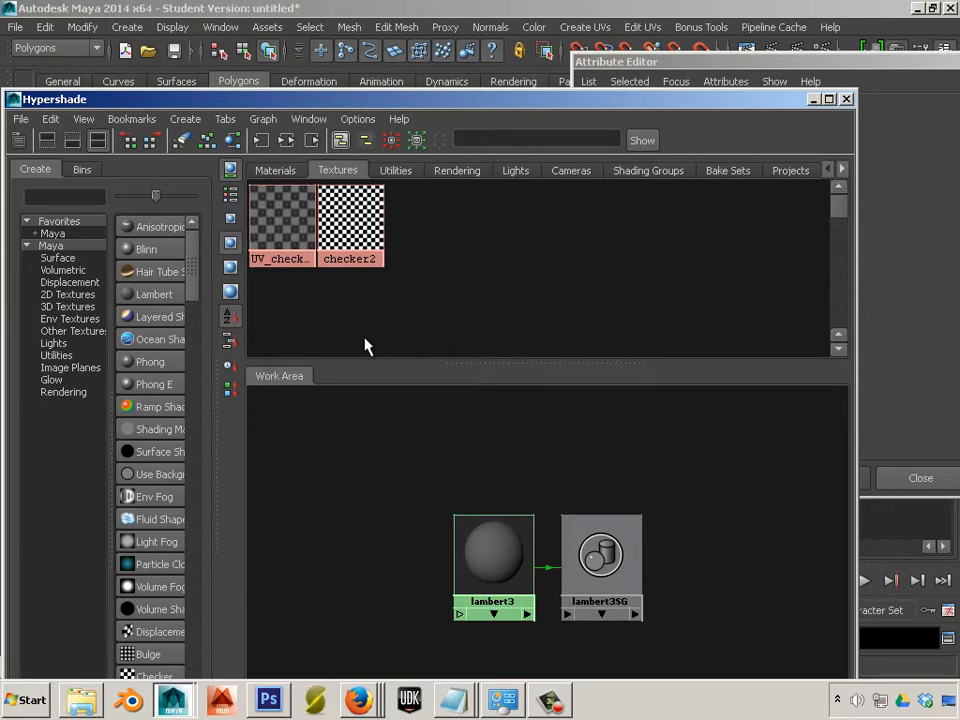
pyautogui.click(288, 212)
pyautogui.moveTo(291, 220); pyautogui.dragTo(437, 460, button='middle')
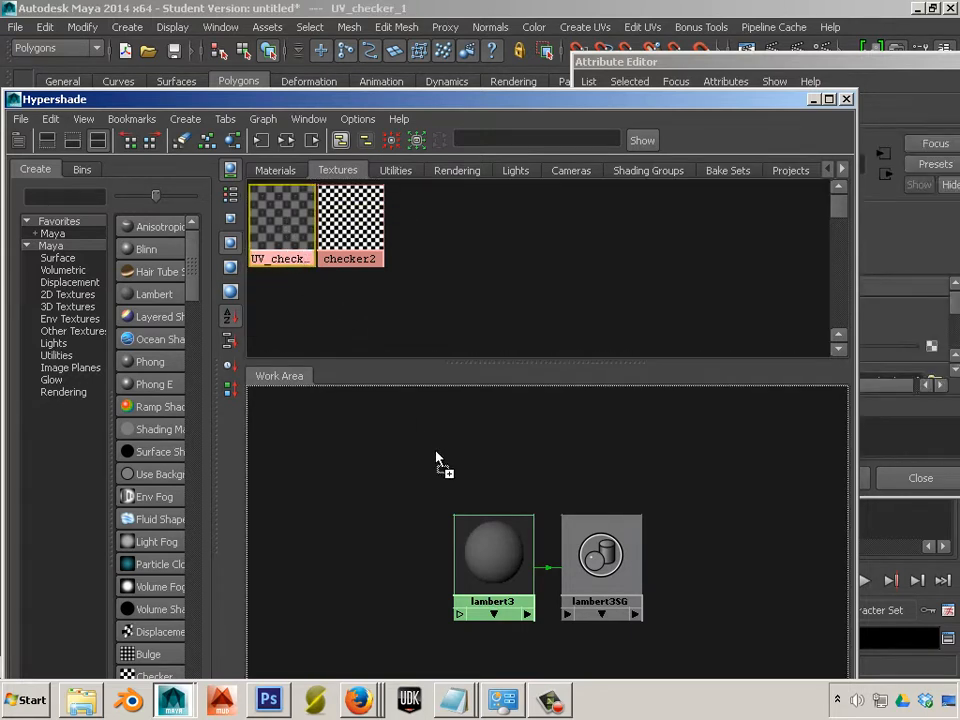
pyautogui.moveTo(497, 562); pyautogui.dragTo(499, 567, button='middle')
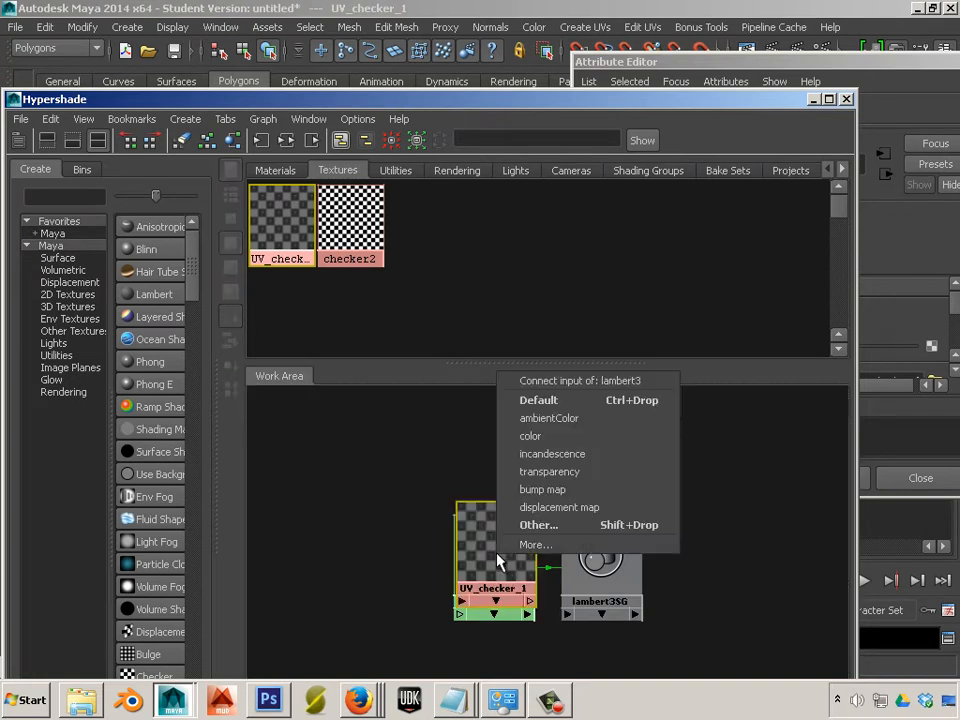
pyautogui.click(540, 438)
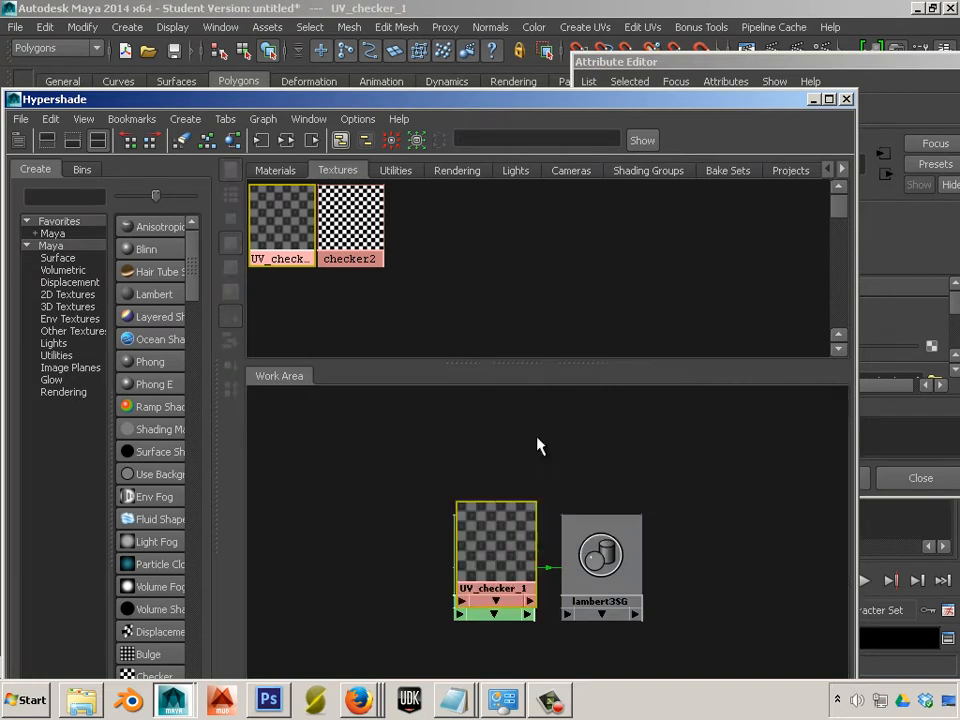
pyautogui.moveTo(494, 568); pyautogui.dragTo(368, 583)
# Check the textured lambert3 swatch among the scene's materials
pyautogui.click(486, 560)
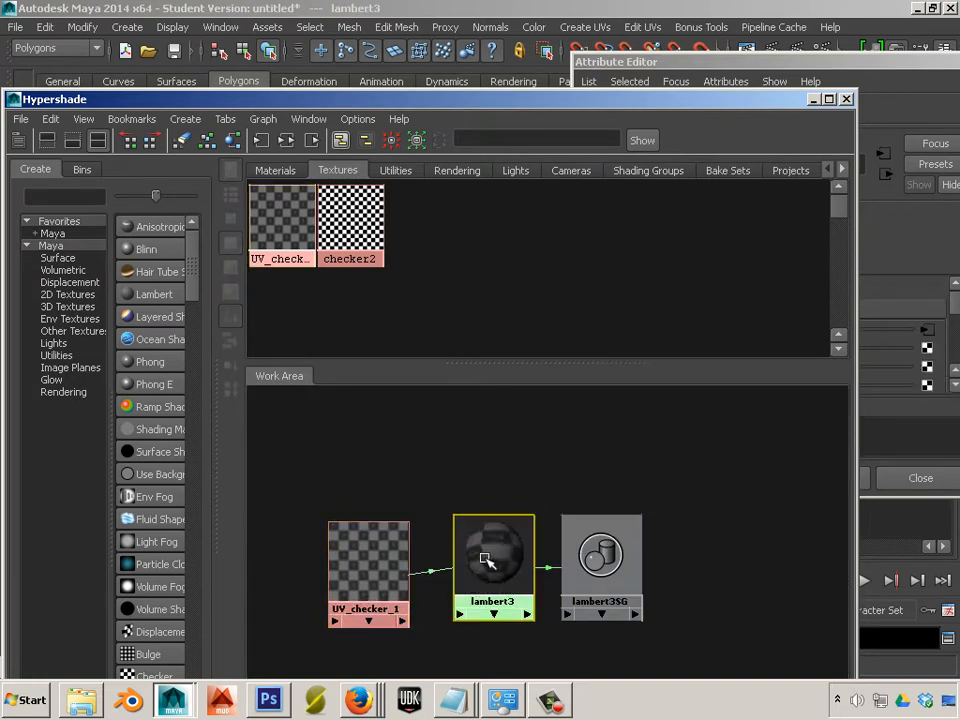
pyautogui.click(276, 171)
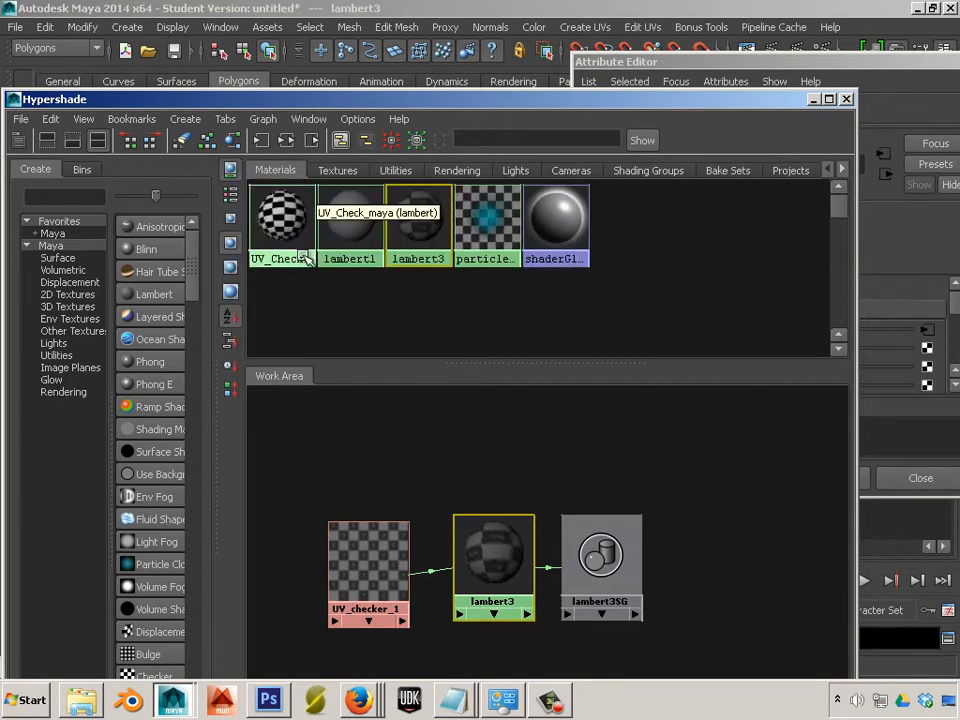
pyautogui.click(362, 296)
pyautogui.click(418, 222)
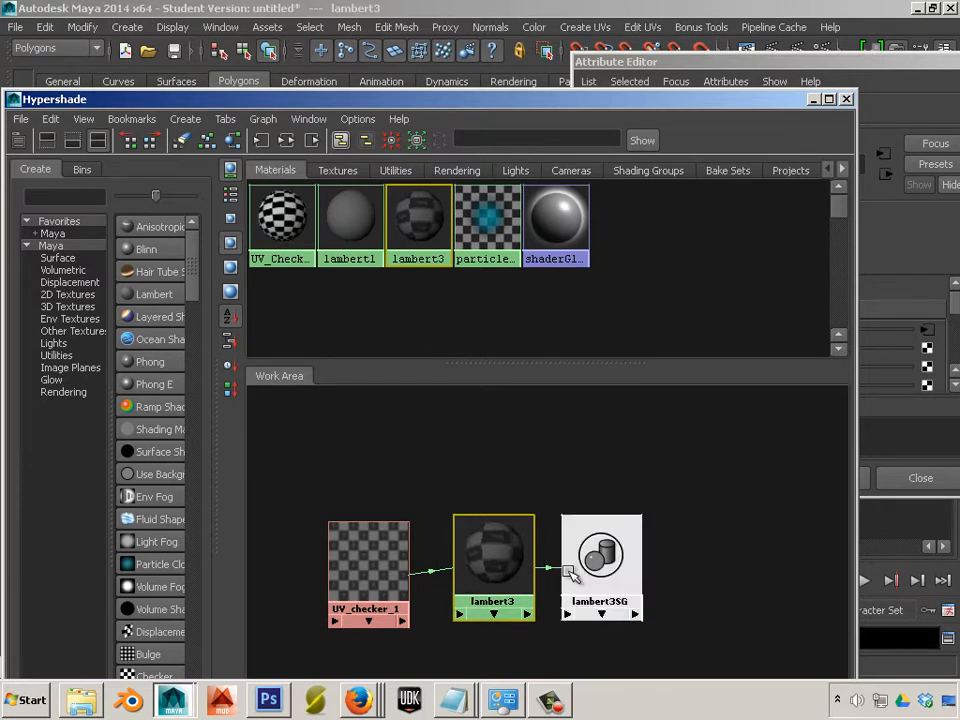
pyautogui.click(601, 338)
pyautogui.click(407, 227)
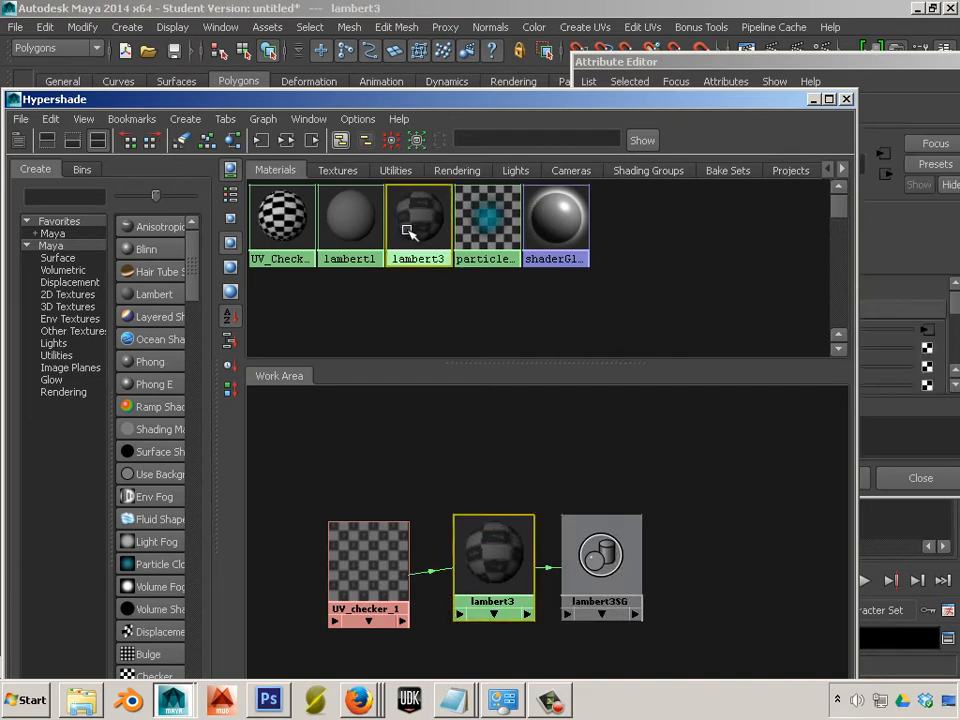
# Delete the connection between UV_checker_1 and the color of lambert3
pyautogui.keyDown('alt'); pyautogui.moveTo(463, 588); pyautogui.dragTo(551, 579, button='right'); pyautogui.keyUp('alt')
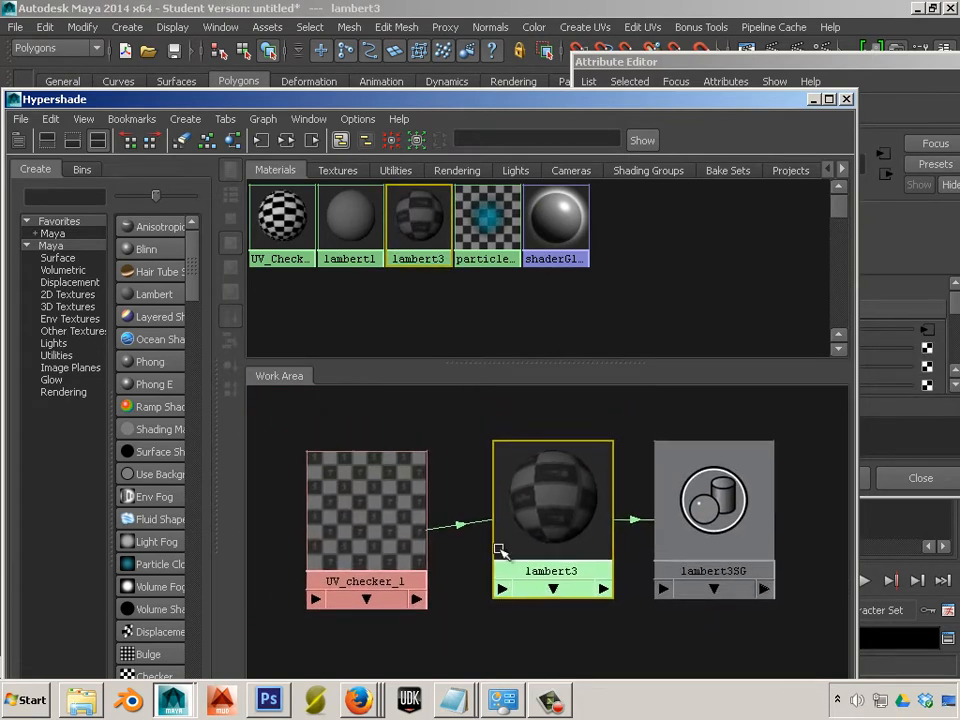
pyautogui.moveTo(474, 479); pyautogui.dragTo(454, 579)
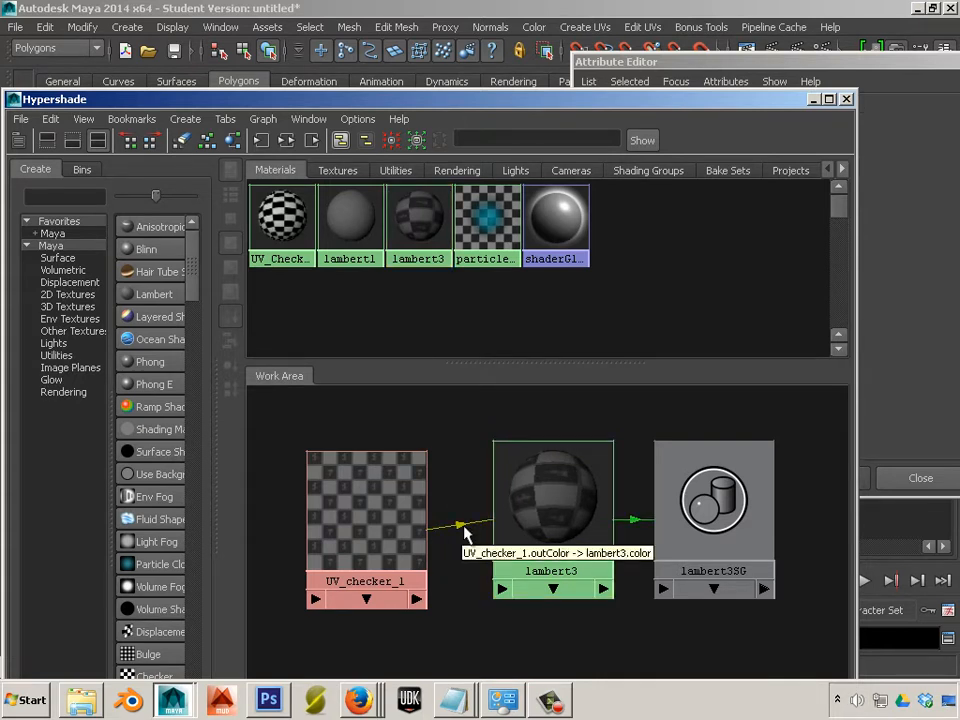
pyautogui.press('Delete')
# Open the attributes of lambert3 and map a File texture to its Color
pyautogui.doubleClick(553, 521)
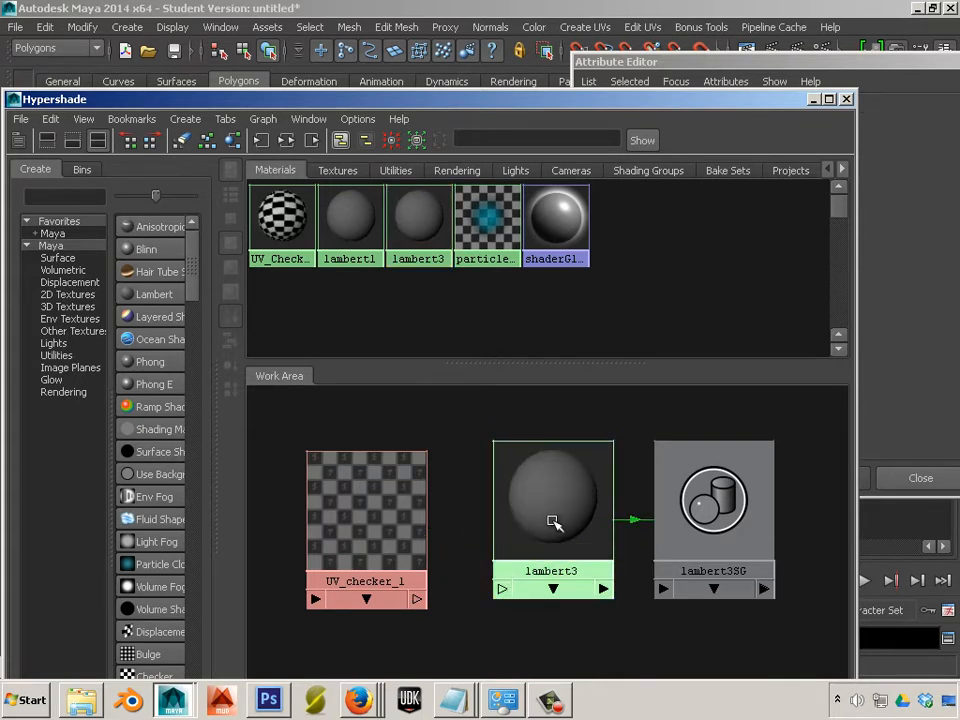
pyautogui.moveTo(720, 63); pyautogui.dragTo(388, 63)
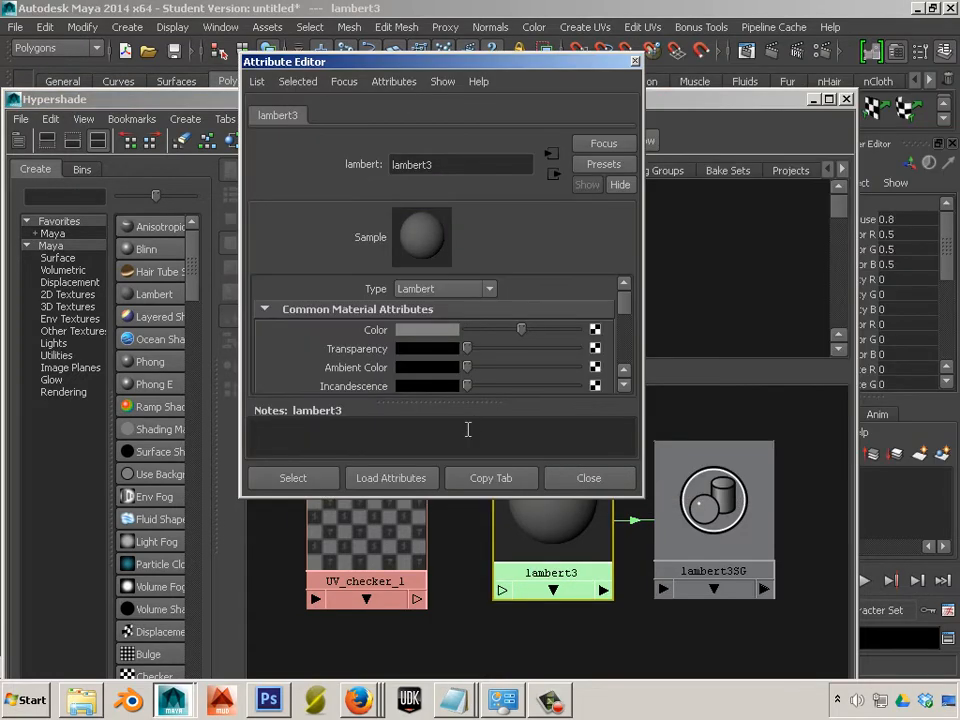
pyautogui.click(595, 331)
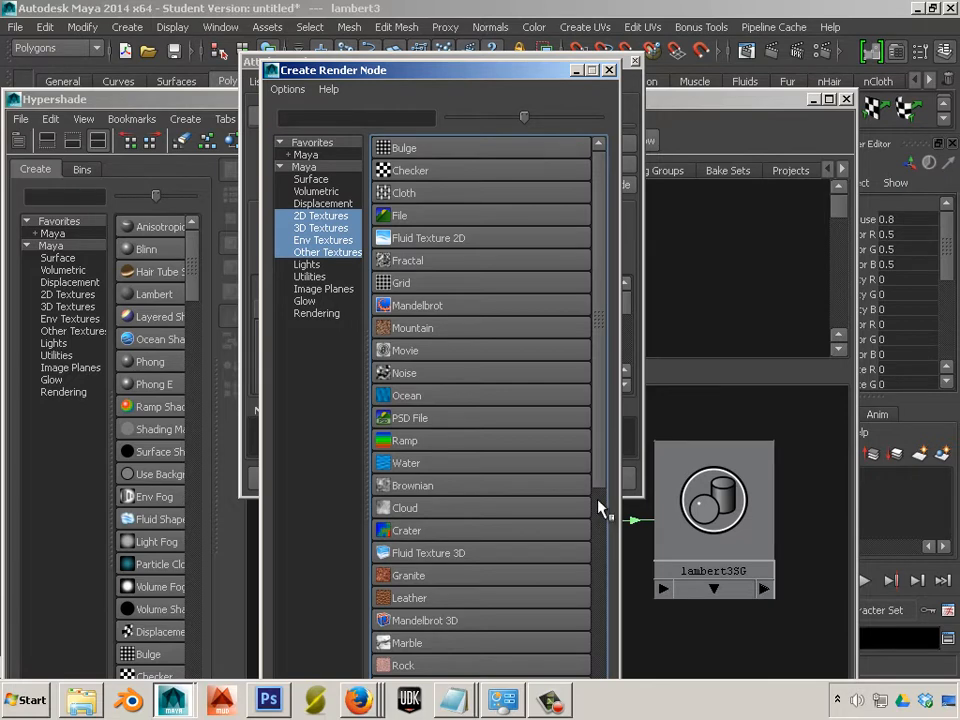
pyautogui.click(440, 218)
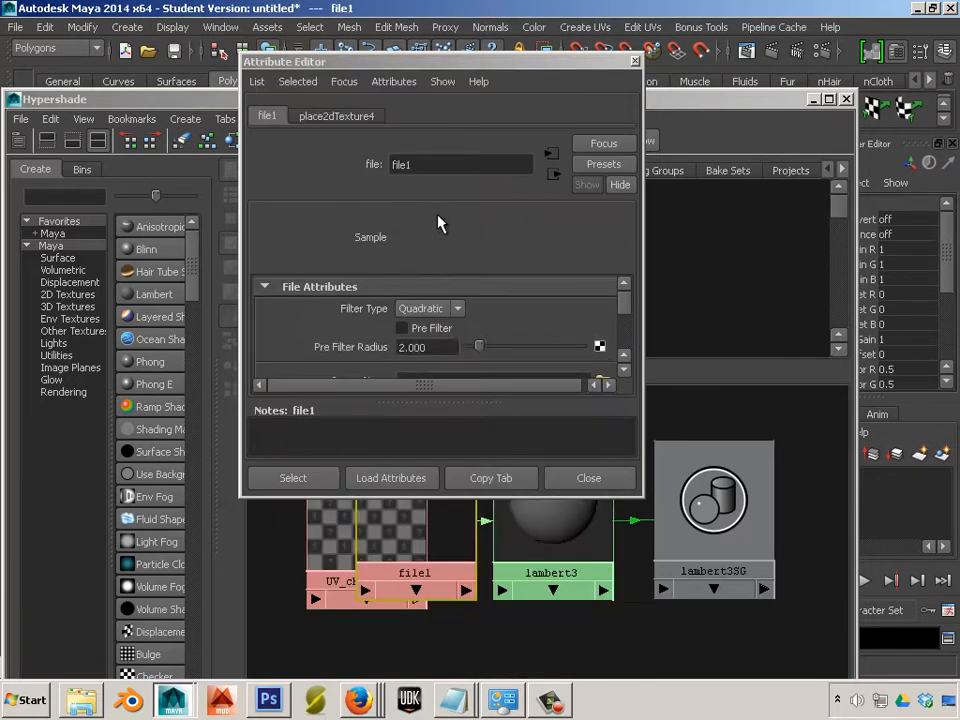
# Load UV_checker.tif from Desktop\_texture\Unit 1 examples as the image of the file1 texture
pyautogui.scroll(-2, 622, 316)
pyautogui.scroll(-1, 622, 316)
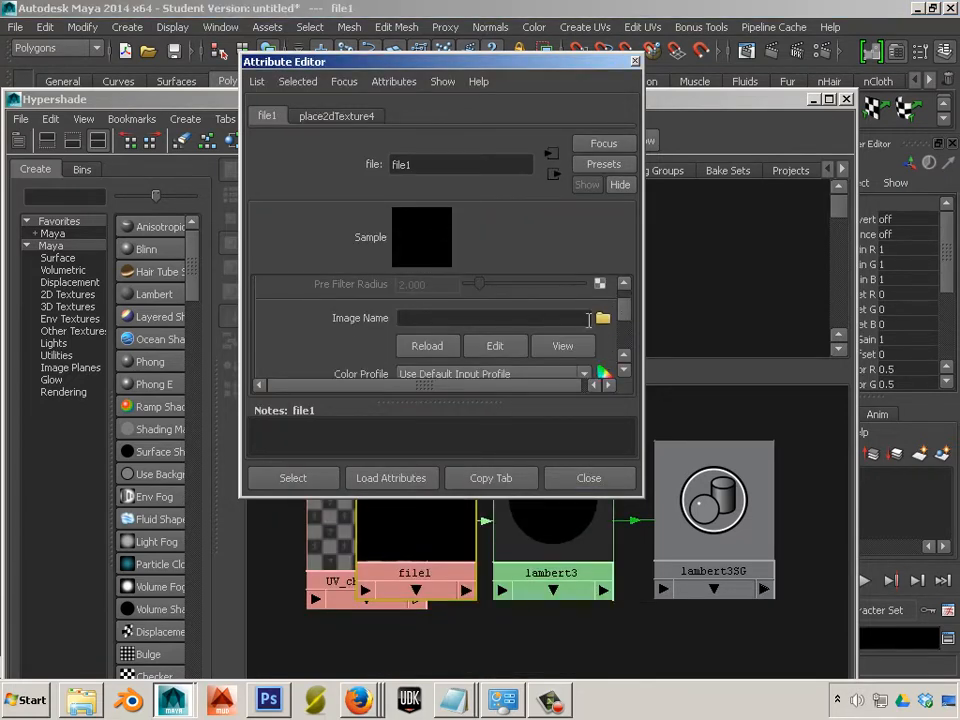
pyautogui.click(600, 318)
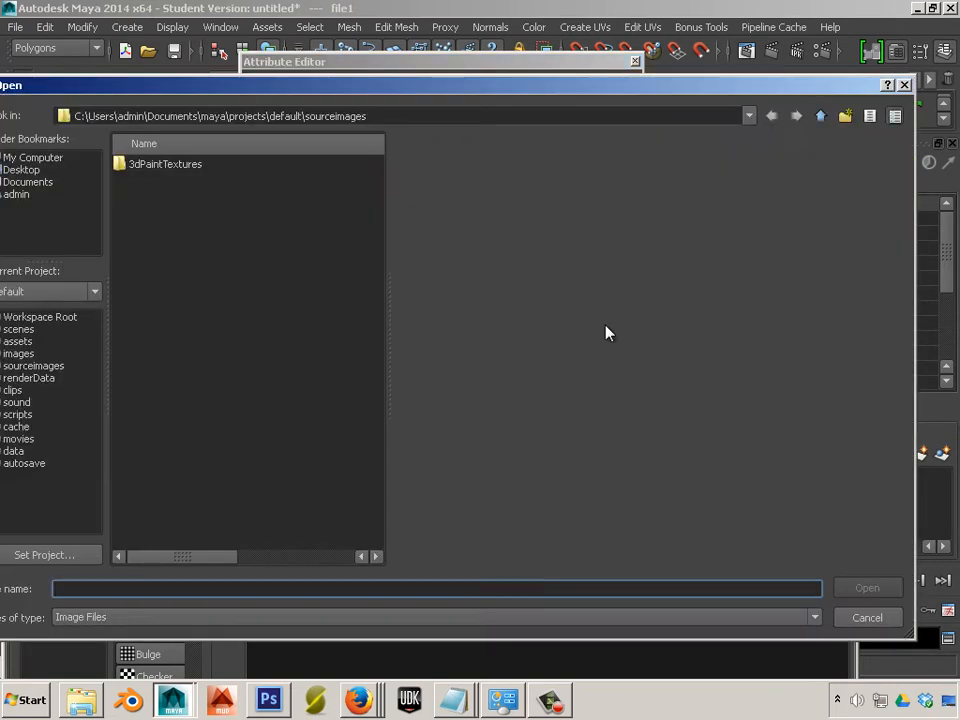
pyautogui.click(22, 170)
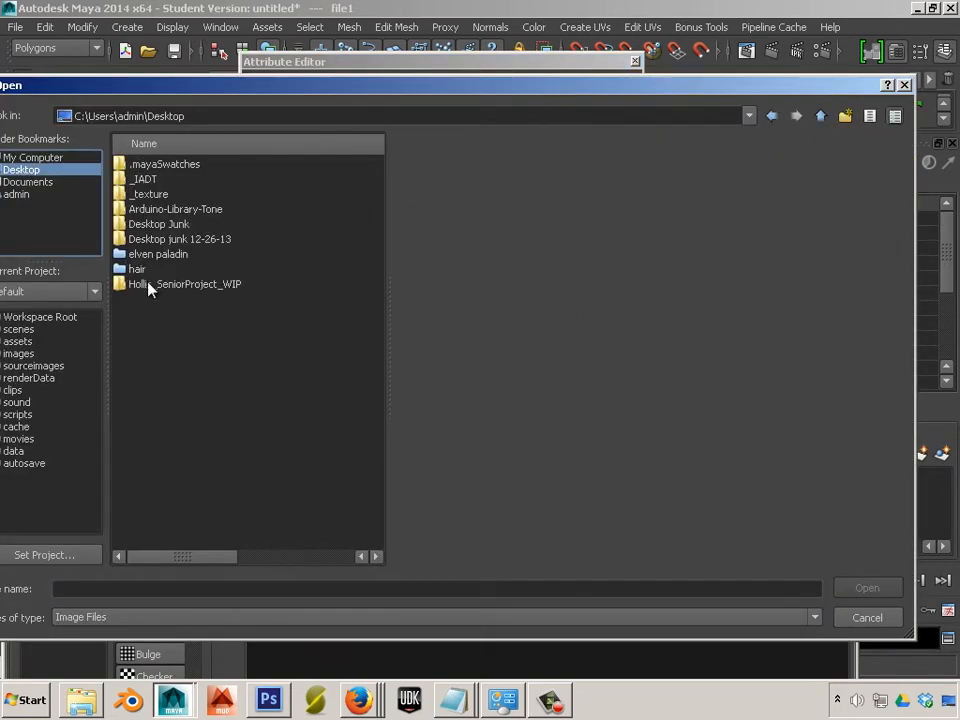
pyautogui.doubleClick(147, 194)
pyautogui.doubleClick(165, 164)
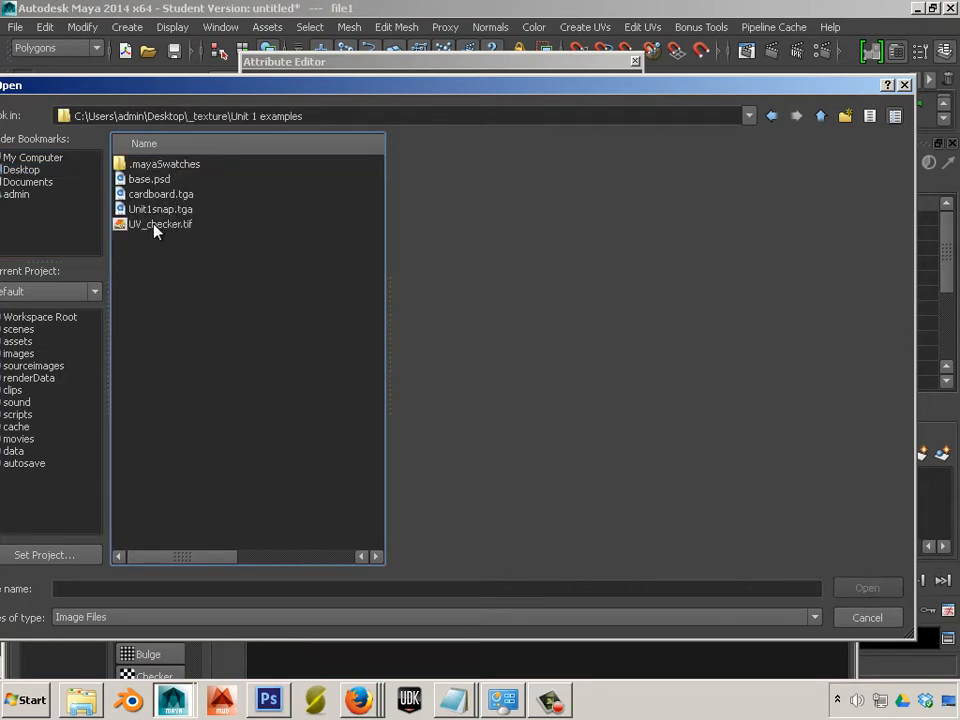
pyautogui.doubleClick(154, 225)
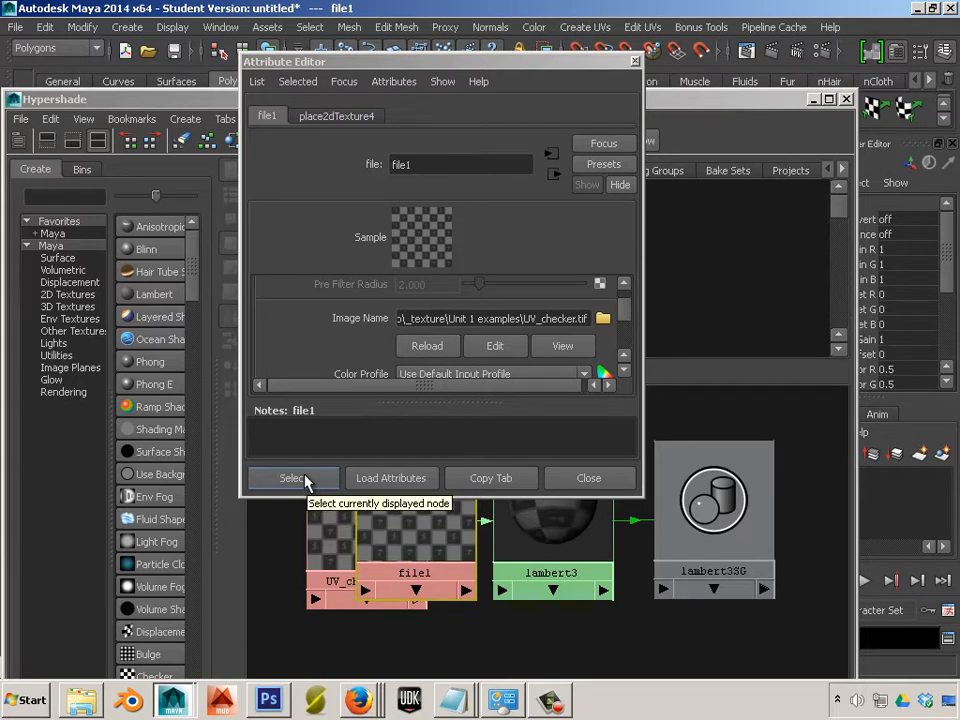
# Close the Attribute Editor and spread the overlapping file1 and UV_checker_1 nodes apart in the work area
pyautogui.click(575, 478)
pyautogui.moveTo(429, 497); pyautogui.dragTo(429, 464)
pyautogui.moveTo(313, 521); pyautogui.dragTo(270, 539)
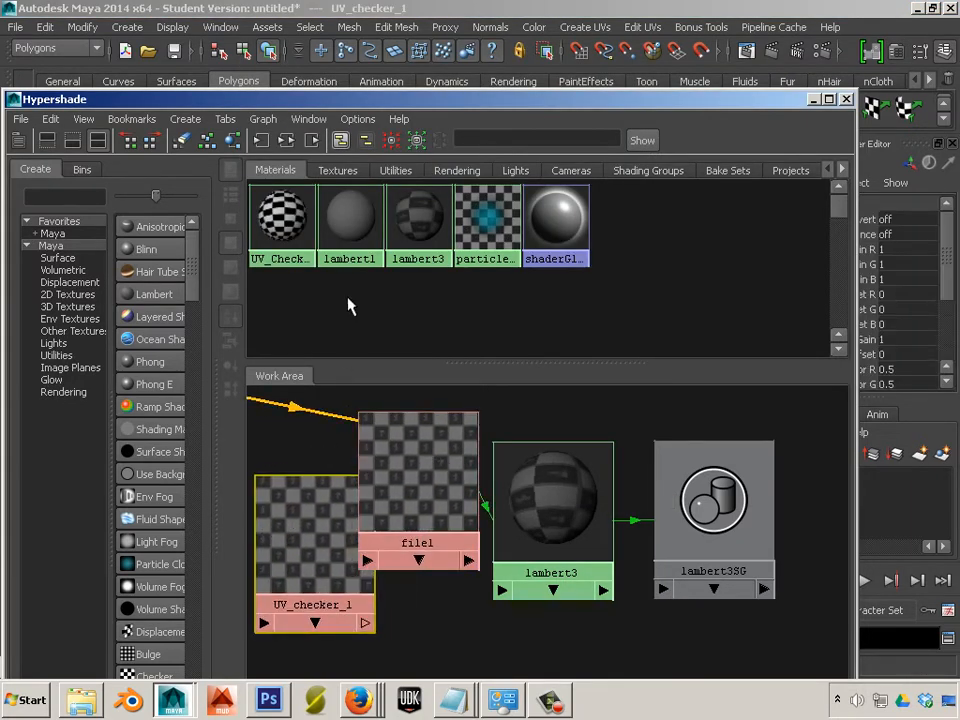
# Delete the unused UV_checker_1 texture and move the Hypershade window aside to expose the perspective view
pyautogui.click(337, 170)
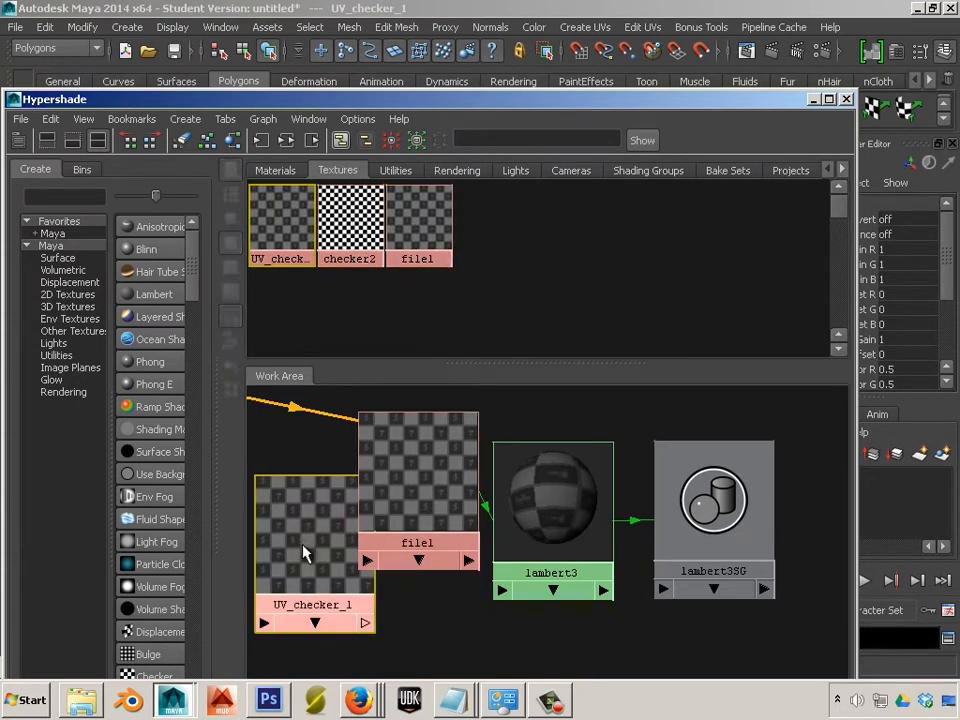
pyautogui.press('Delete')
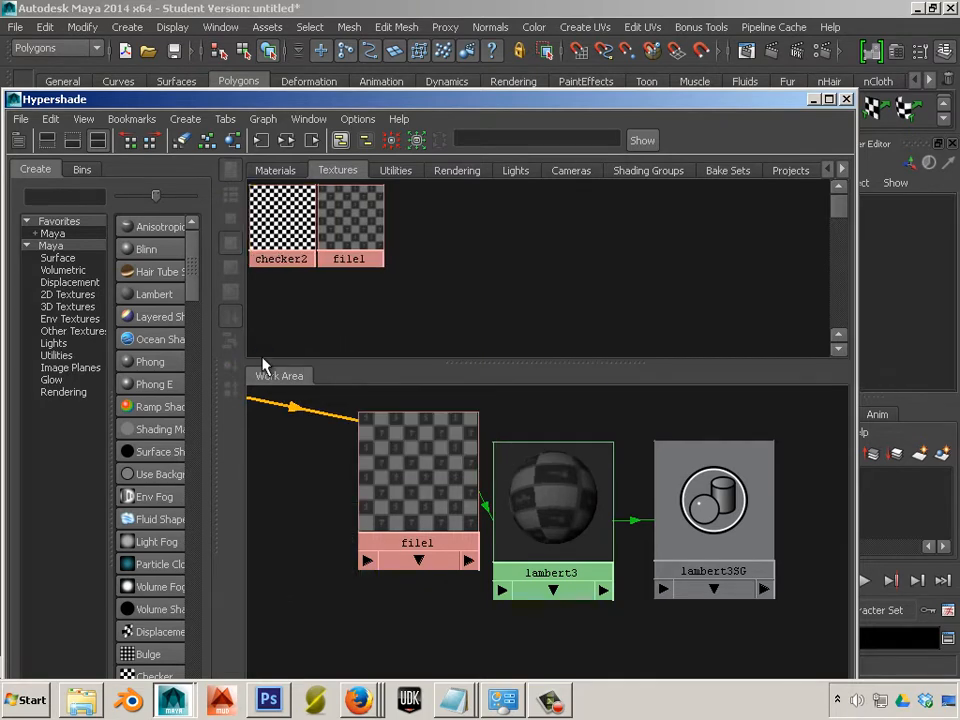
pyautogui.moveTo(552, 80); pyautogui.dragTo(590, 104)
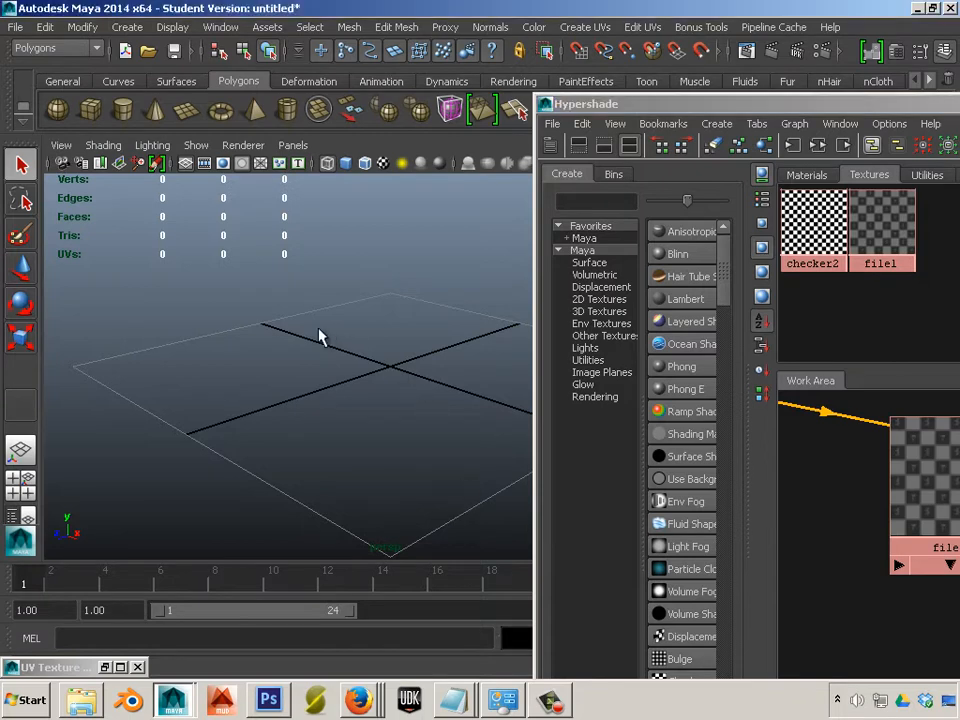
# Create a polygon cube at the origin of the scene
pyautogui.keyDown('alt'); pyautogui.moveTo(319, 336); pyautogui.dragTo(390, 411); pyautogui.keyUp('alt')
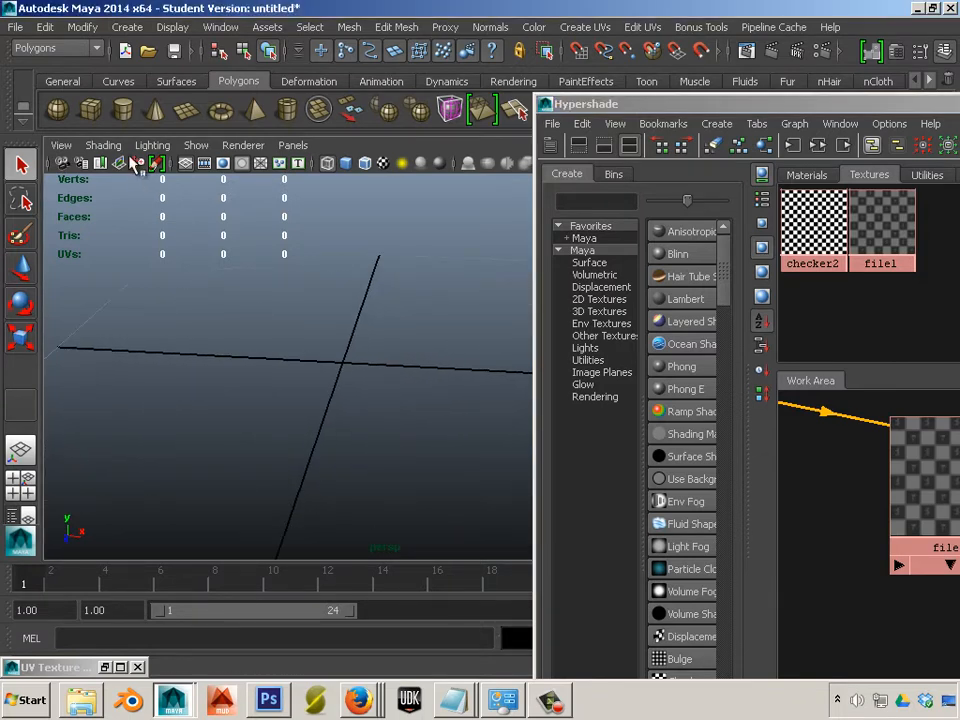
pyautogui.click(92, 108)
pyautogui.scroll(-5, 300, 510)
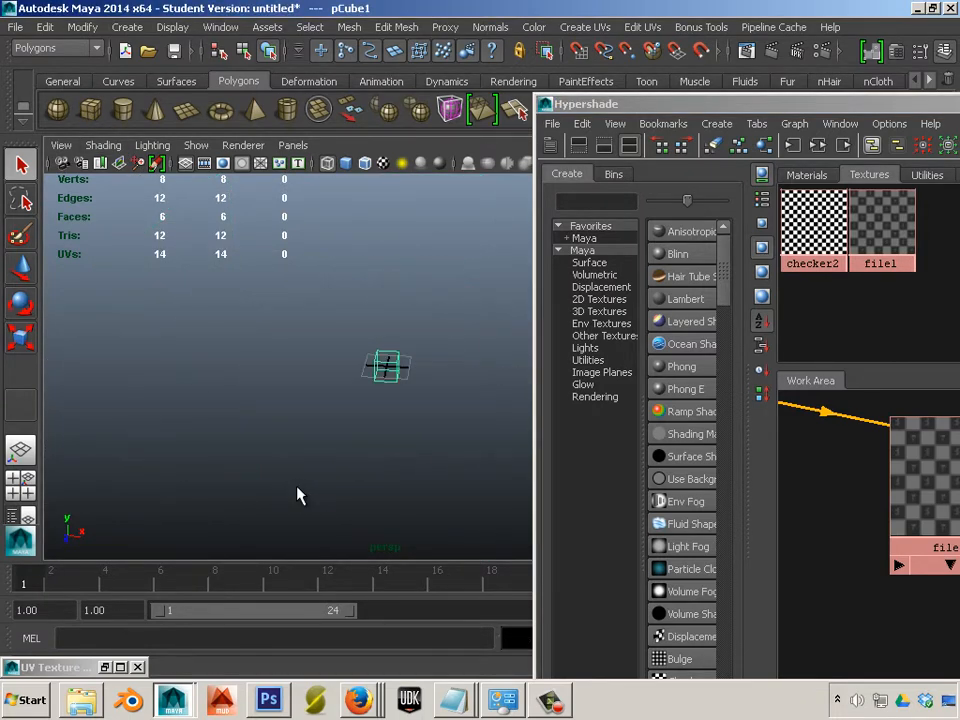
pyautogui.scroll(8, 291, 501)
# Turn on Interactive Creation for polygon primitives and display the cube smooth shaded instead of as wireframe
pyautogui.click(124, 28)
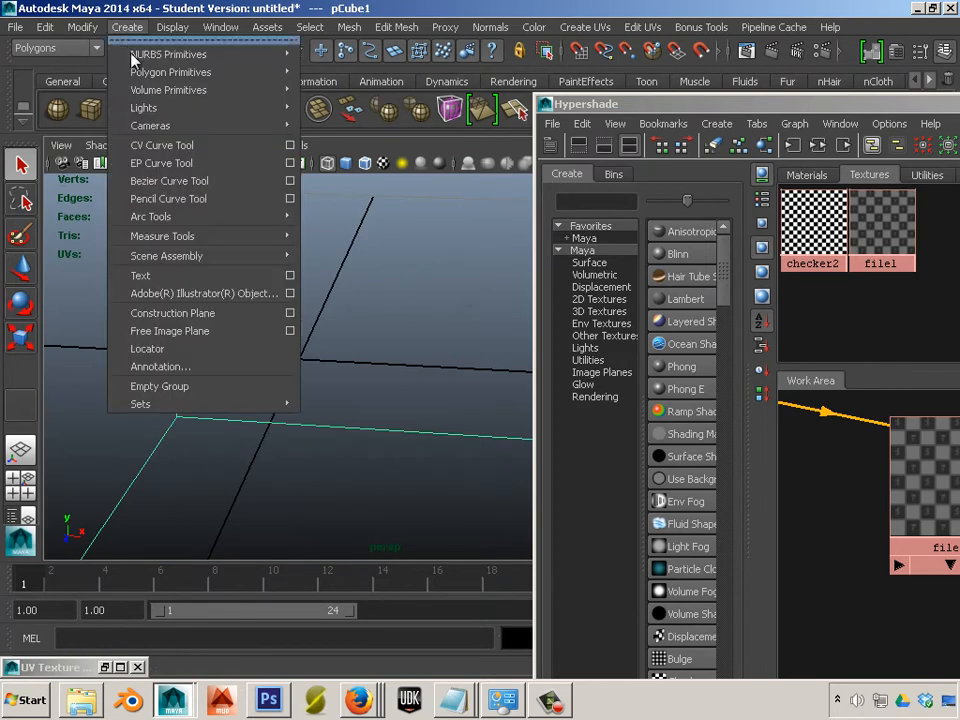
pyautogui.moveTo(141, 74)
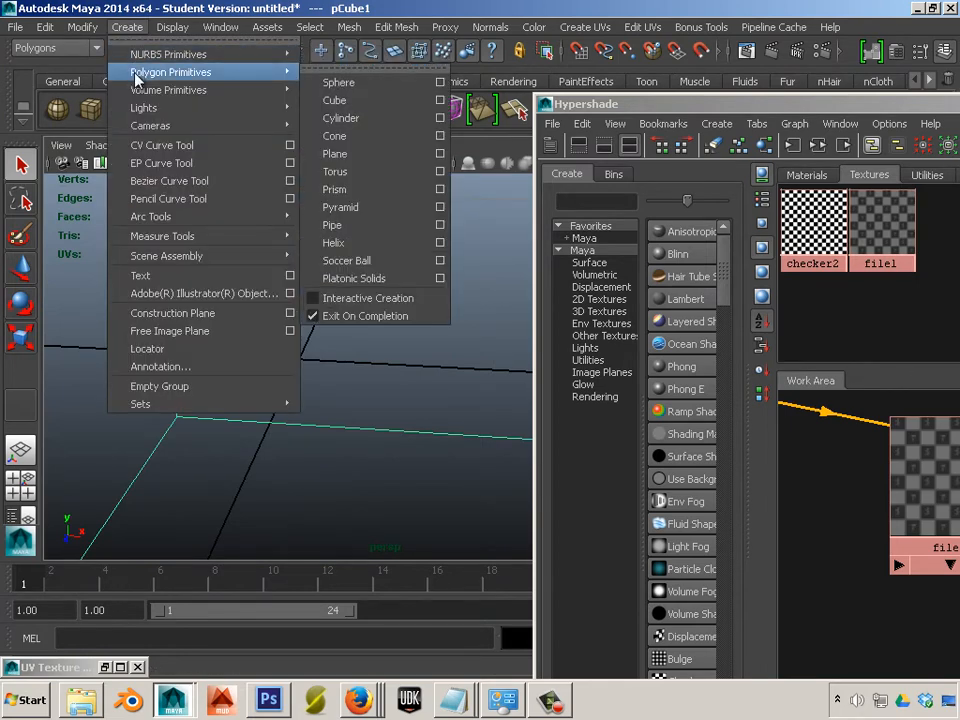
pyautogui.click(379, 300)
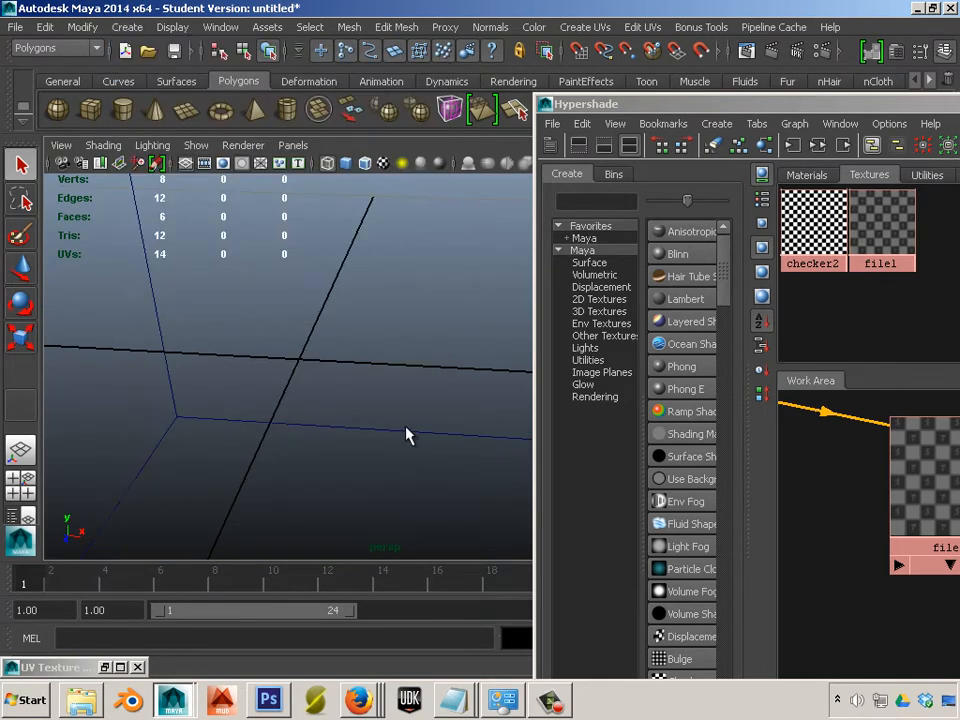
pyautogui.moveTo(407, 435); pyautogui.dragTo(370, 420)
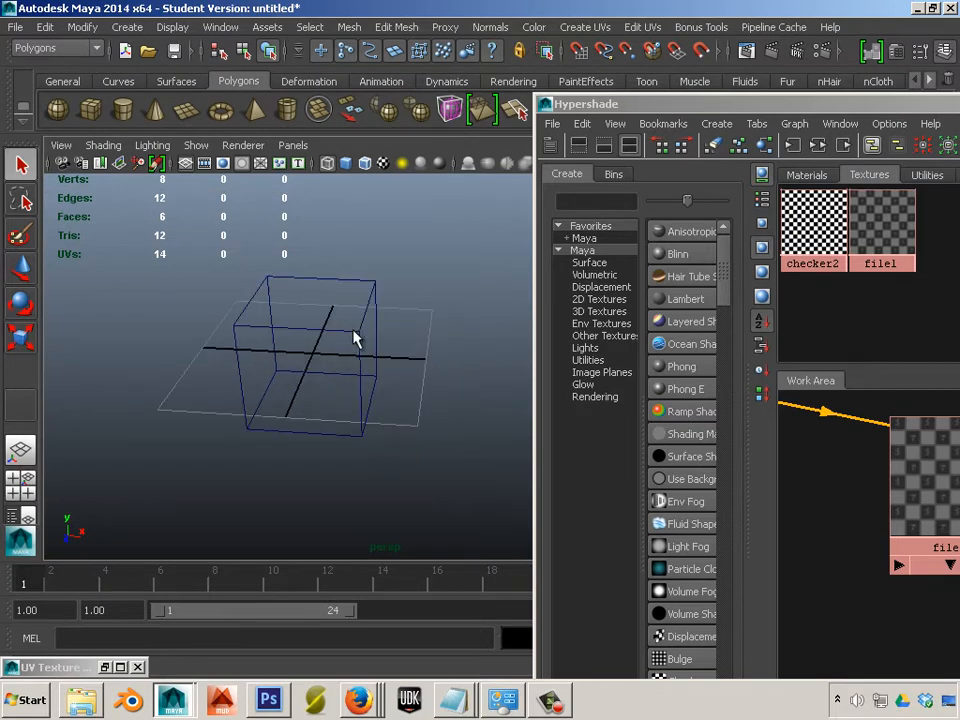
pyautogui.scroll(3, 388, 418)
pyautogui.press('5')
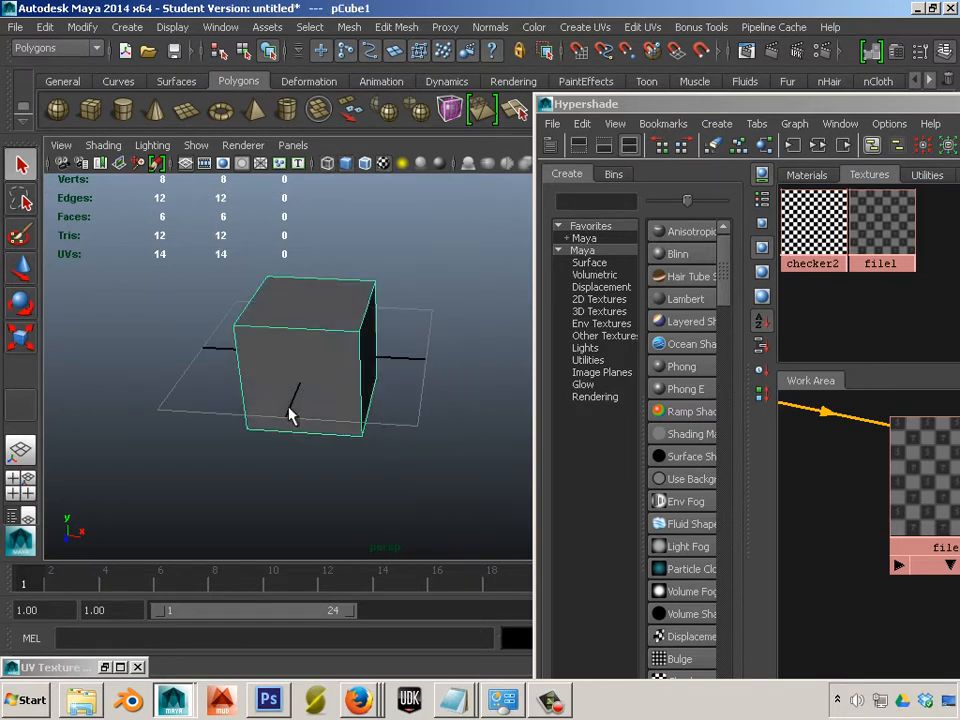
# Move the cube to about -1.61 in X, duplicate it, and move the copy along positive X past the origin
pyautogui.click(12, 268)
pyautogui.moveTo(378, 357); pyautogui.dragTo(197, 339)
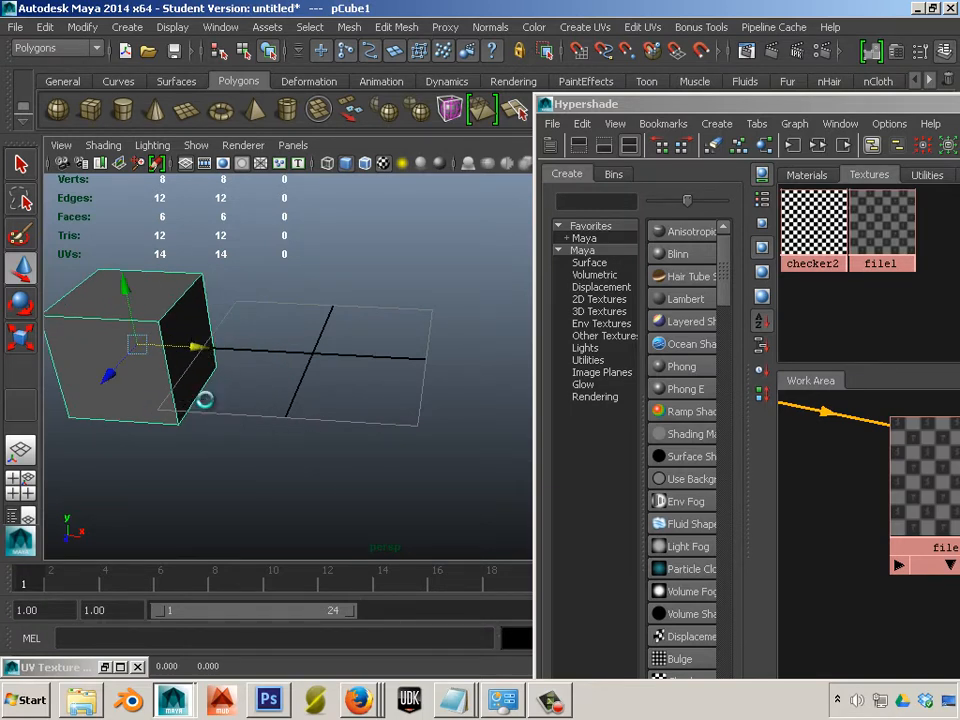
pyautogui.hotkey('ctrl', 'd')
pyautogui.moveTo(214, 347); pyautogui.dragTo(476, 371)
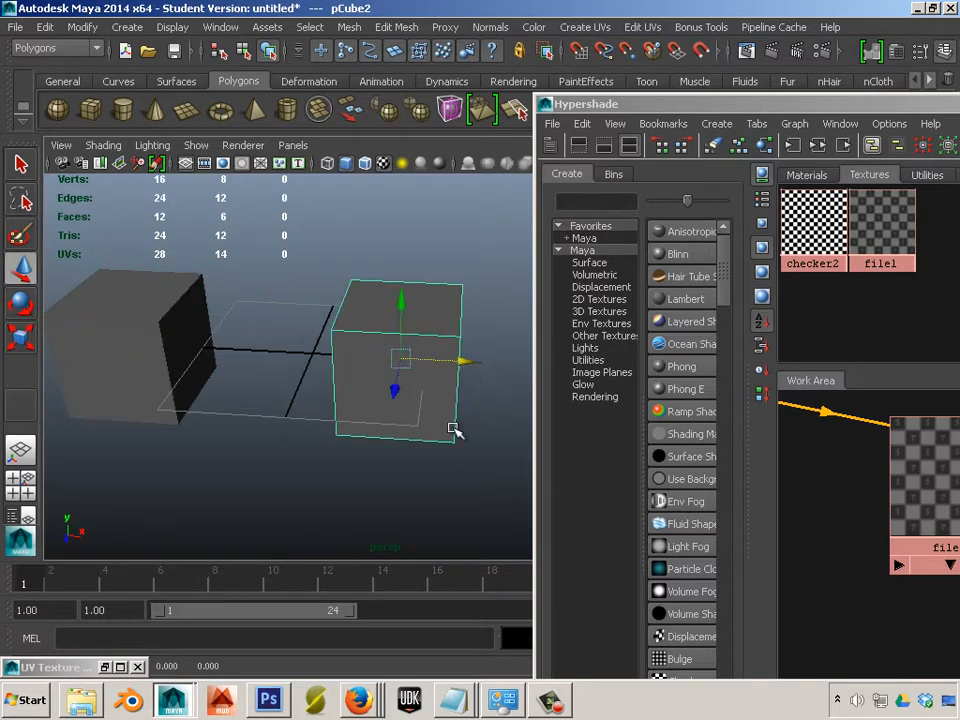
# Assign the UV_Check_maya material to the original cube on the negative X side
pyautogui.click(795, 175)
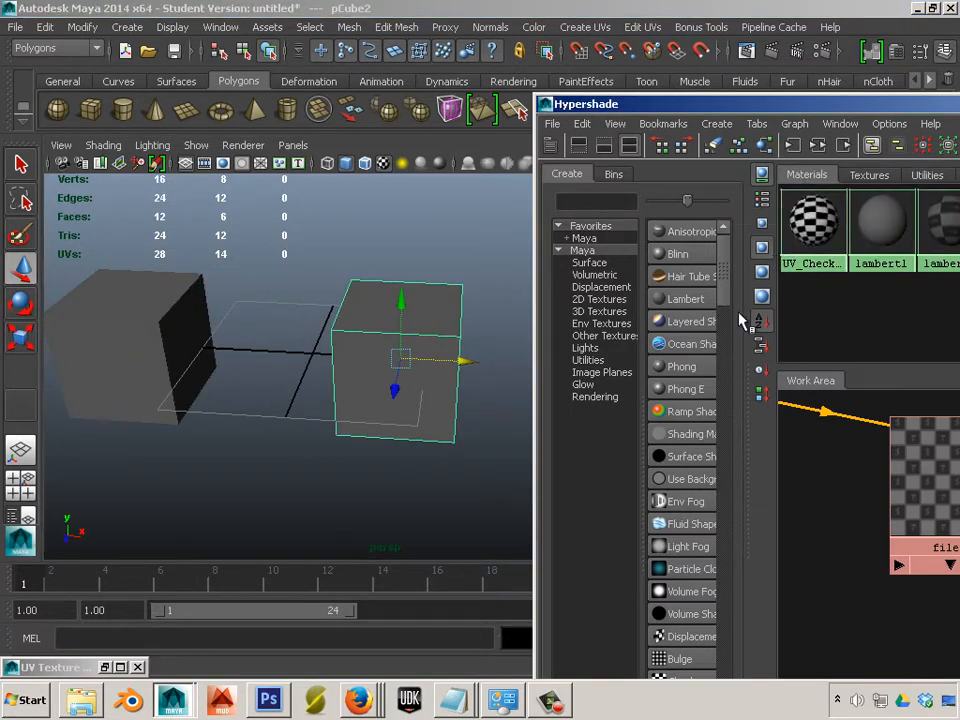
pyautogui.moveTo(745, 113); pyautogui.dragTo(562, 108)
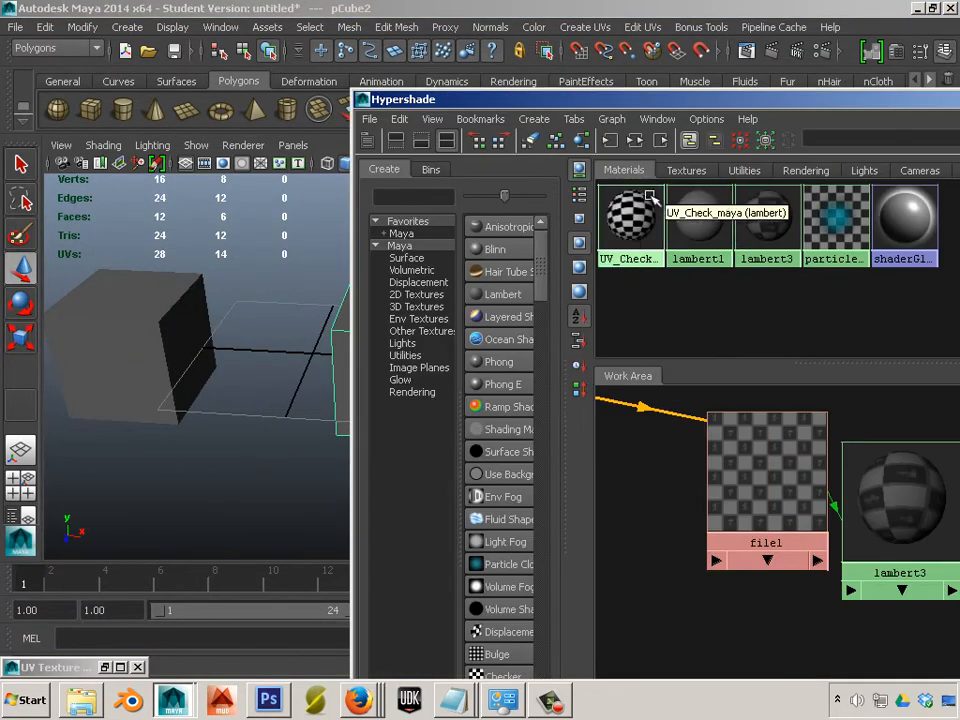
pyautogui.moveTo(641, 224); pyautogui.dragTo(225, 268, button='middle')
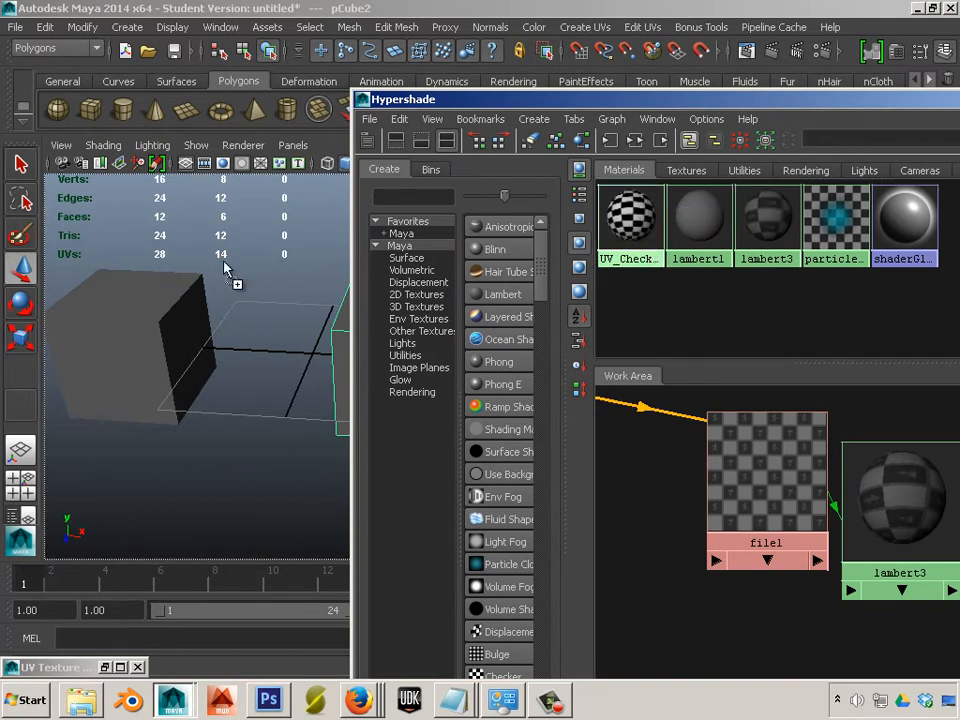
pyautogui.moveTo(144, 322); pyautogui.dragTo(140, 332, button='middle')
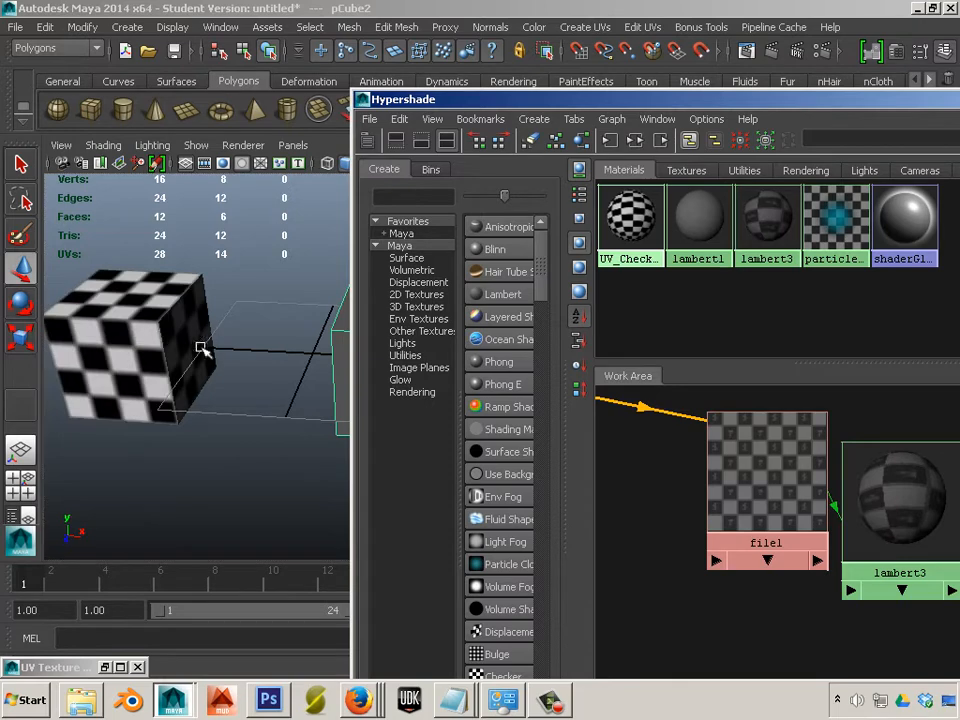
pyautogui.moveTo(162, 369)
pyautogui.keyDown('alt'); pyautogui.mouseDown()
pyautogui.moveTo(171, 360)
pyautogui.moveTo(161, 364)
pyautogui.mouseUp(); pyautogui.keyUp('alt')
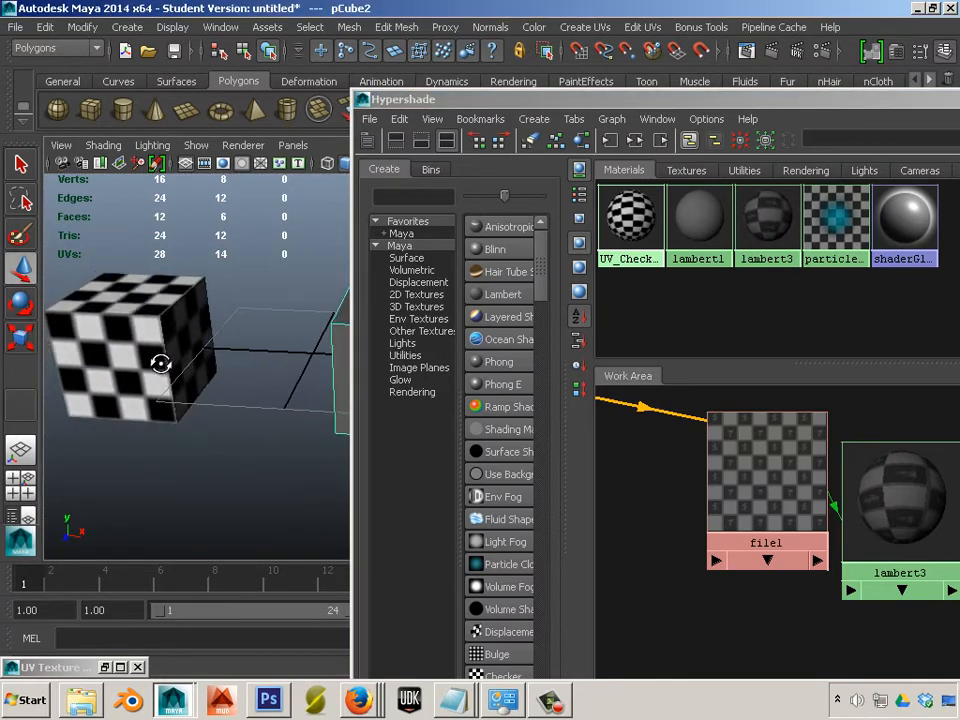
# Assign lambert3 to the duplicated cube and move it in X to about -0.07, beside the checkered cube
pyautogui.moveTo(420, 100); pyautogui.dragTo(516, 105)
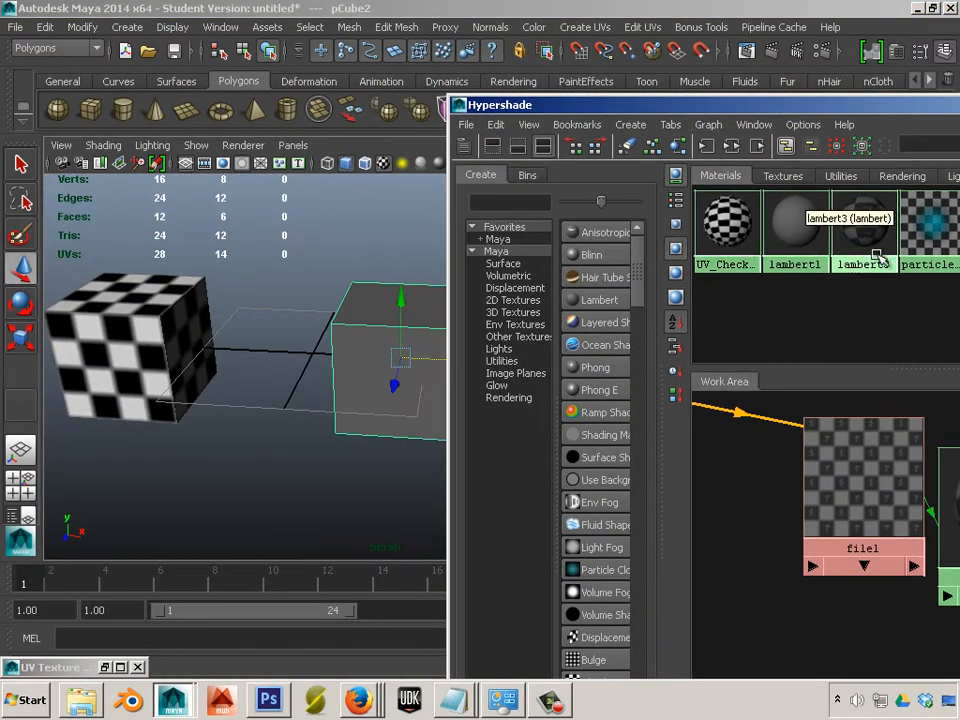
pyautogui.moveTo(800, 215); pyautogui.dragTo(388, 382, button='middle')
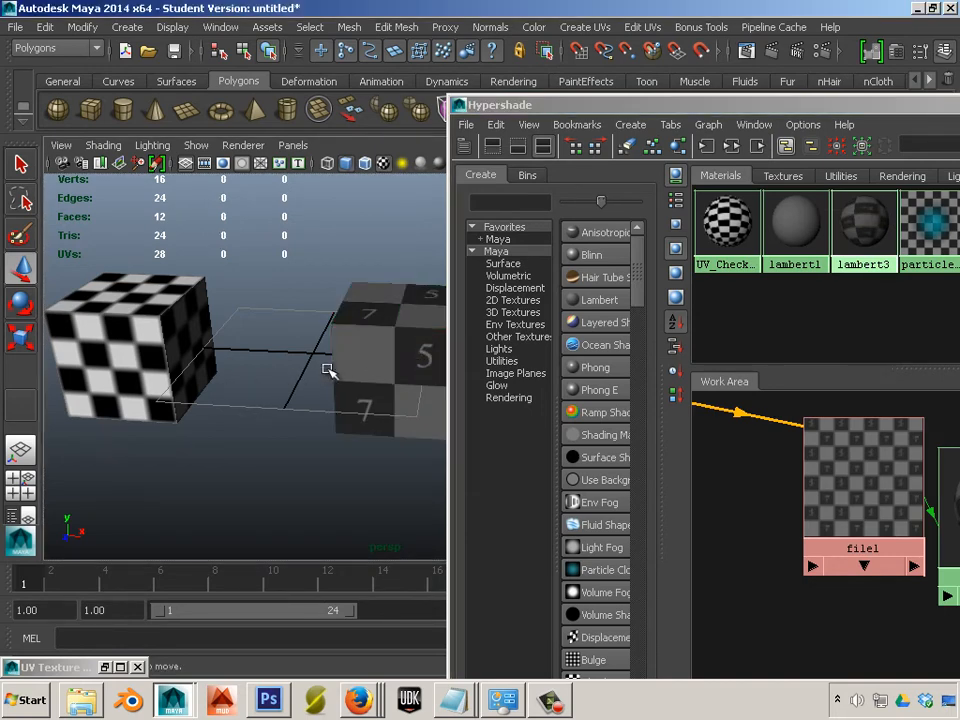
pyautogui.moveTo(446, 369); pyautogui.dragTo(338, 386)
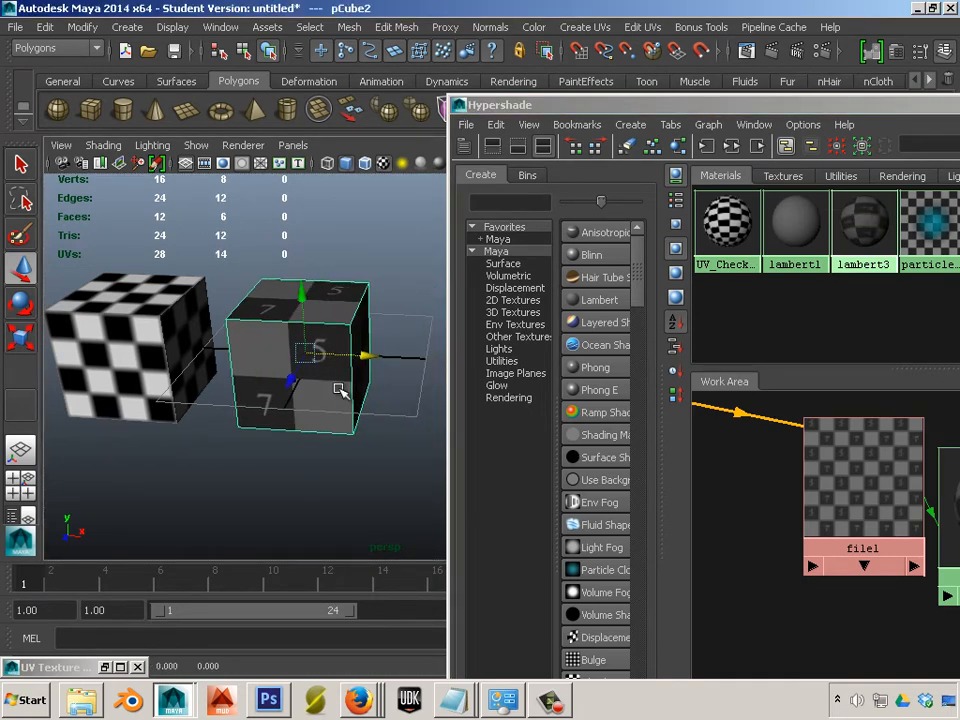
pyautogui.click(268, 480)
pyautogui.keyDown('alt'); pyautogui.moveTo(211, 395); pyautogui.dragTo(188, 354); pyautogui.keyUp('alt')
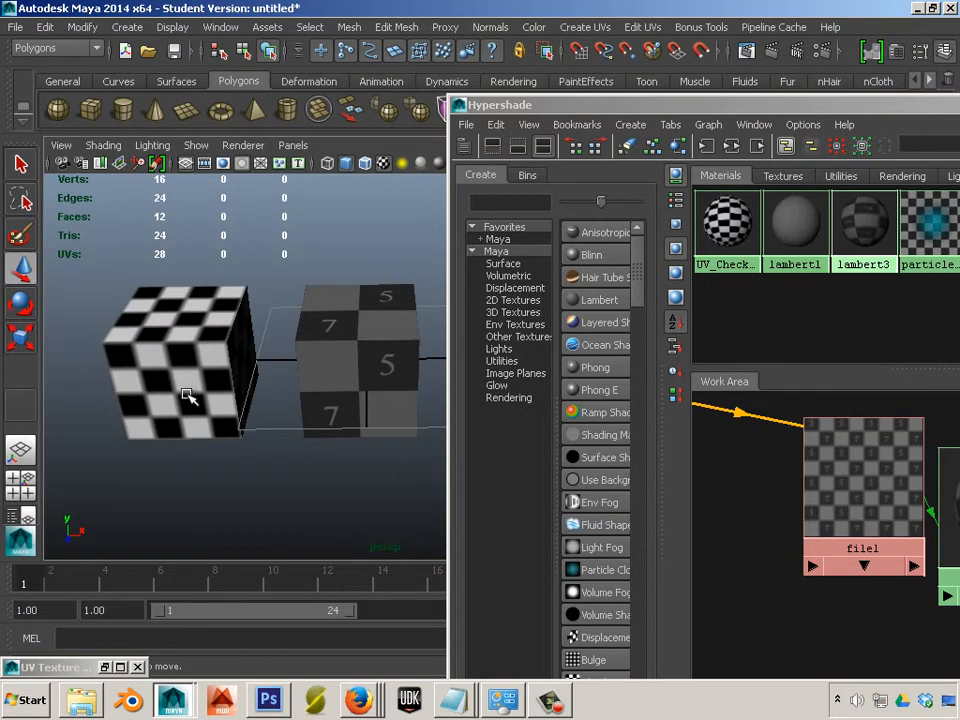
pyautogui.moveTo(625, 107); pyautogui.dragTo(958, 108)
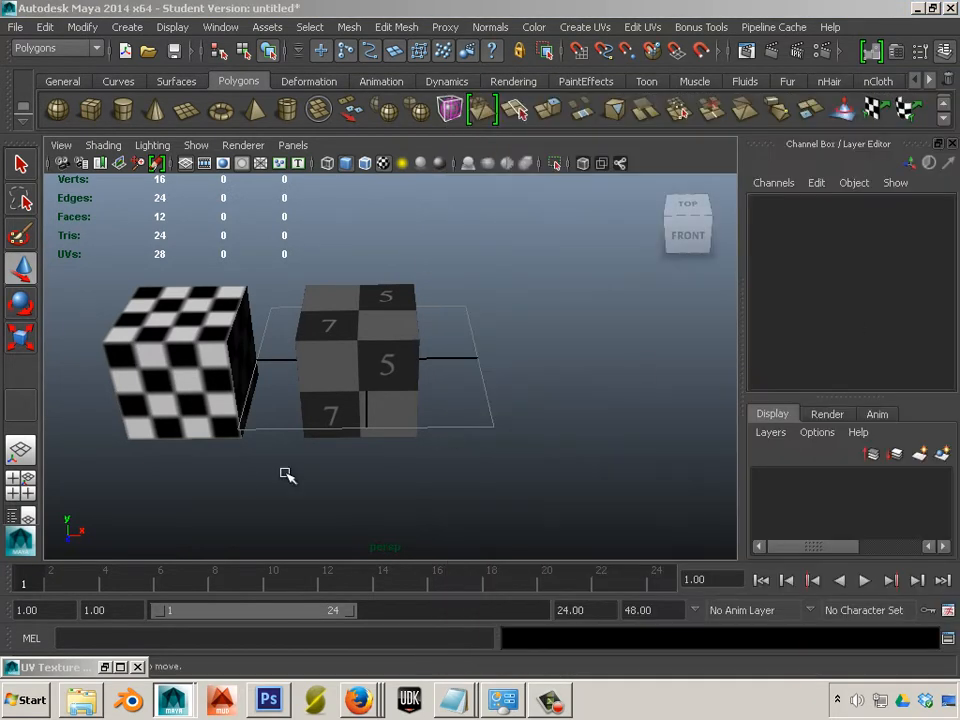
# Set Repeat UV to 4 by 4 on the placement node of the checker texture used by UV_Check_maya
pyautogui.click(150, 358)
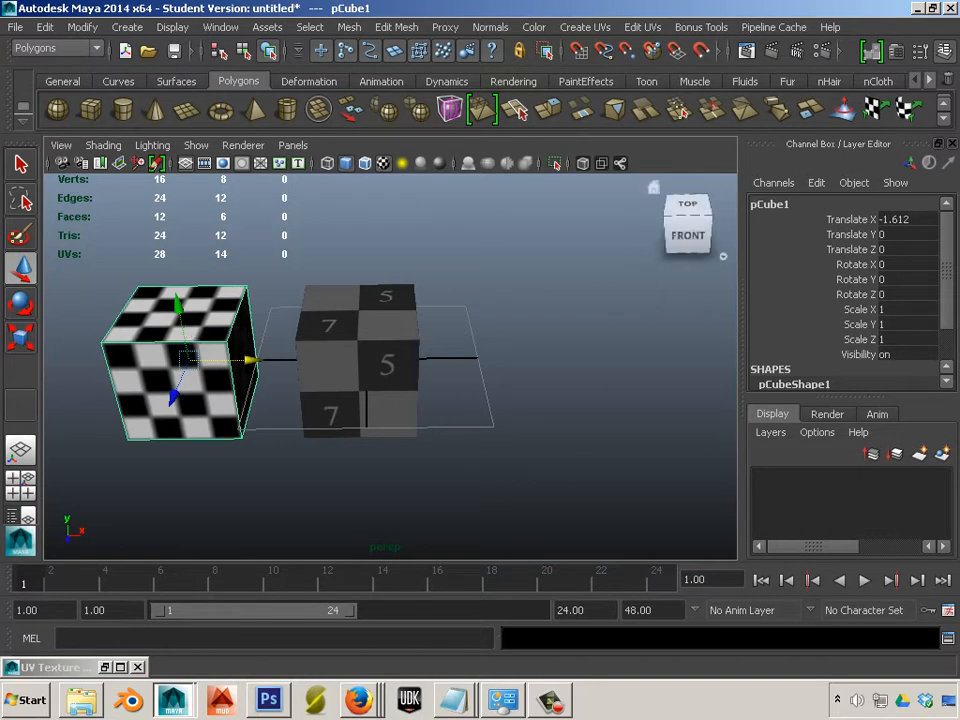
pyautogui.moveTo(959, 118); pyautogui.dragTo(628, 118)
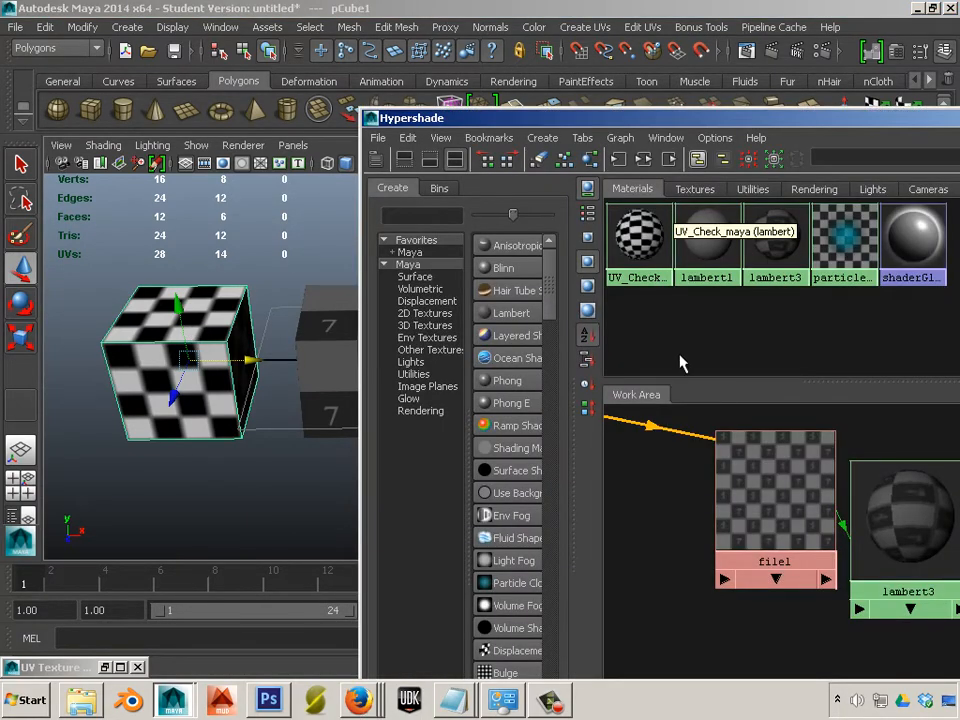
pyautogui.scroll(-5, 718, 408)
pyautogui.scroll(-2, 731, 542)
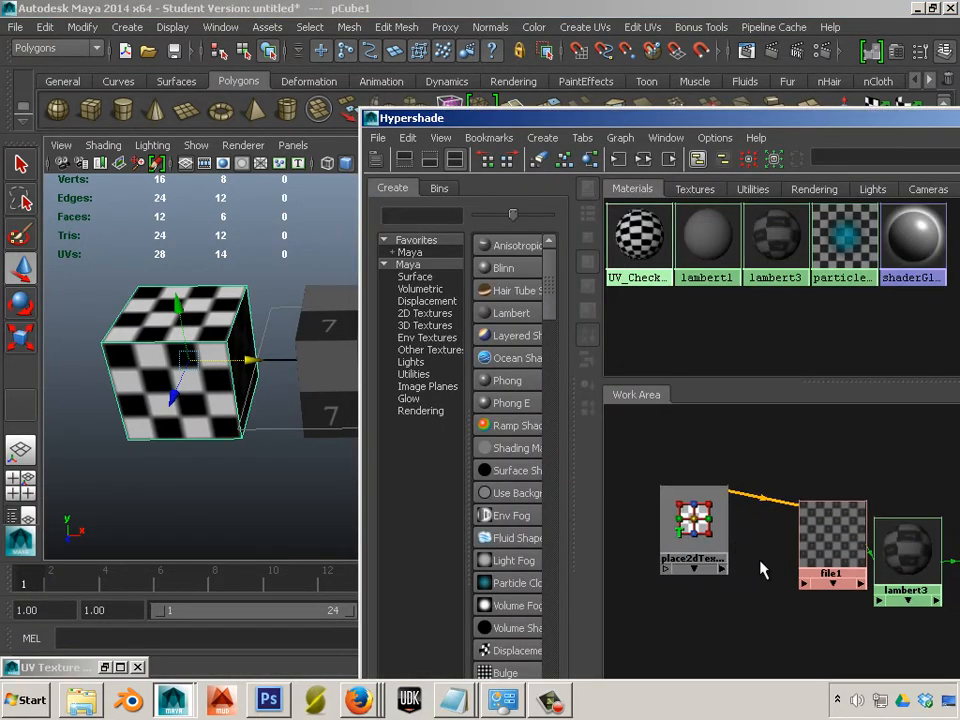
pyautogui.doubleClick(627, 237)
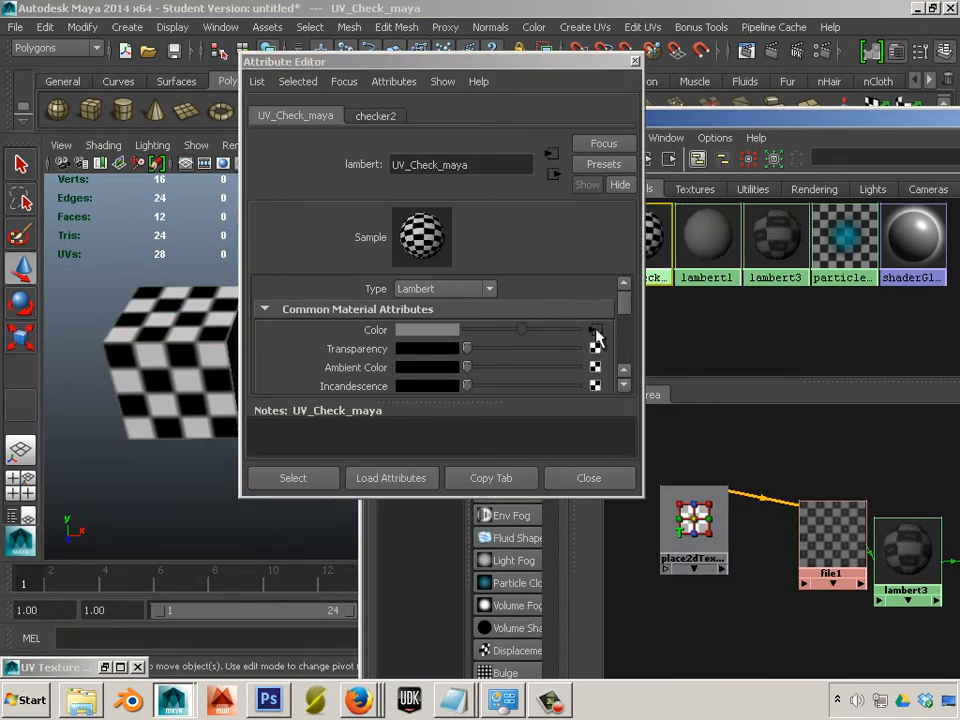
pyautogui.click(595, 331)
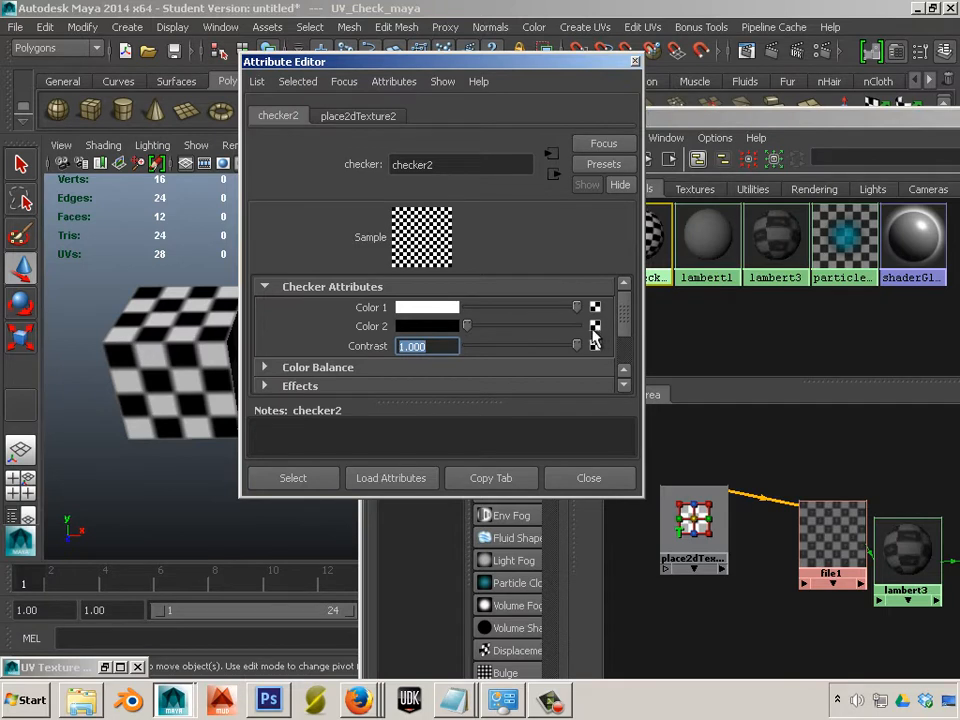
pyautogui.click(377, 118)
pyautogui.moveTo(438, 375); pyautogui.dragTo(378, 371)
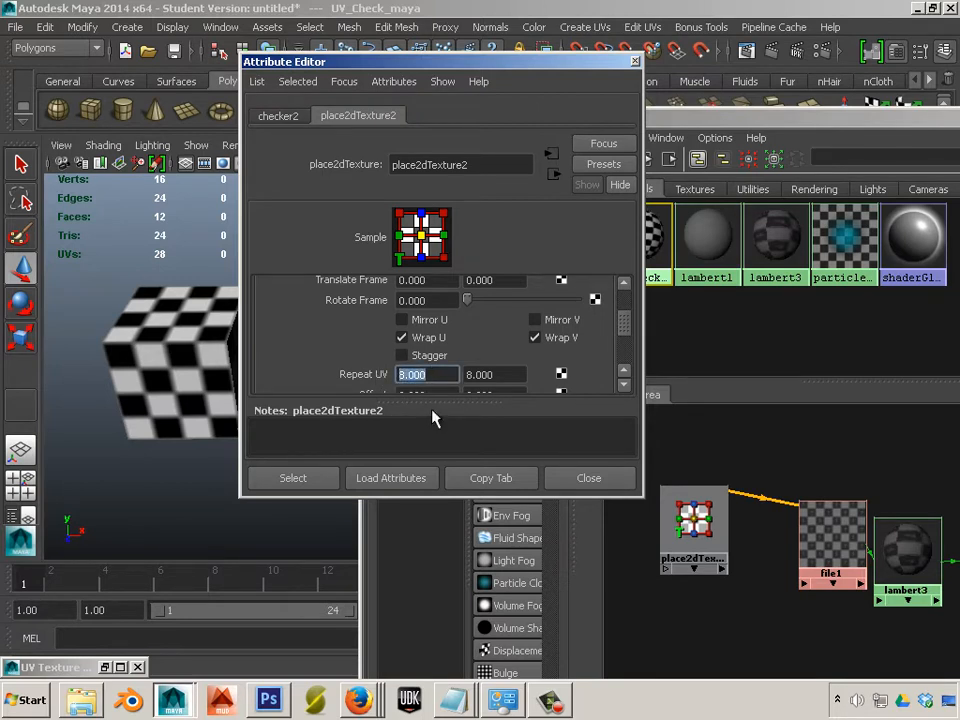
pyautogui.write('4')
pyautogui.press('Tab')
pyautogui.write('4')
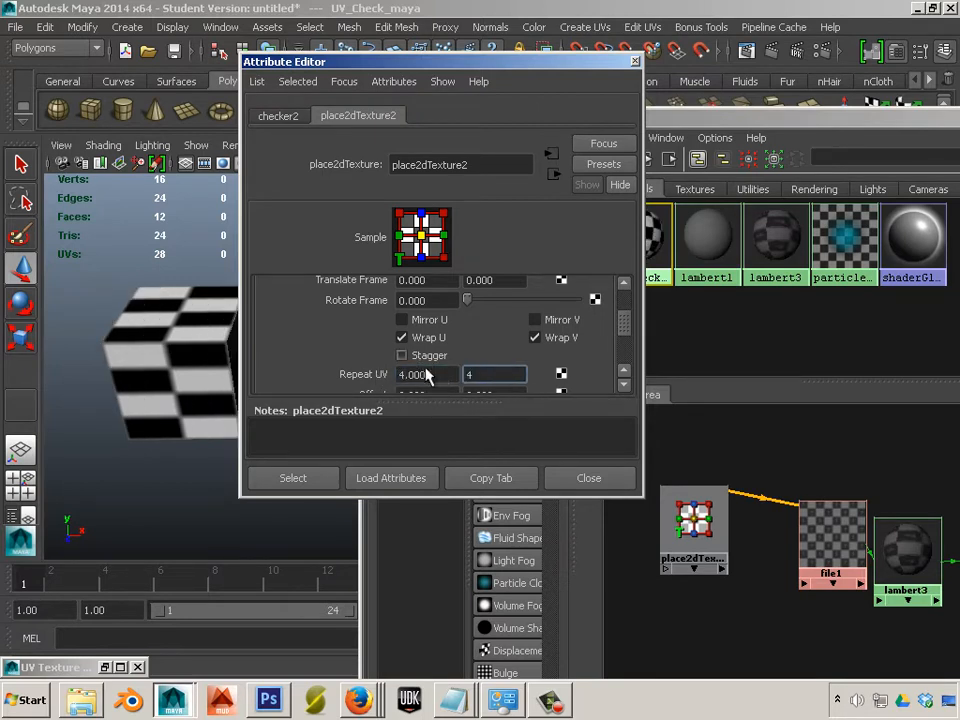
pyautogui.press('Tab')
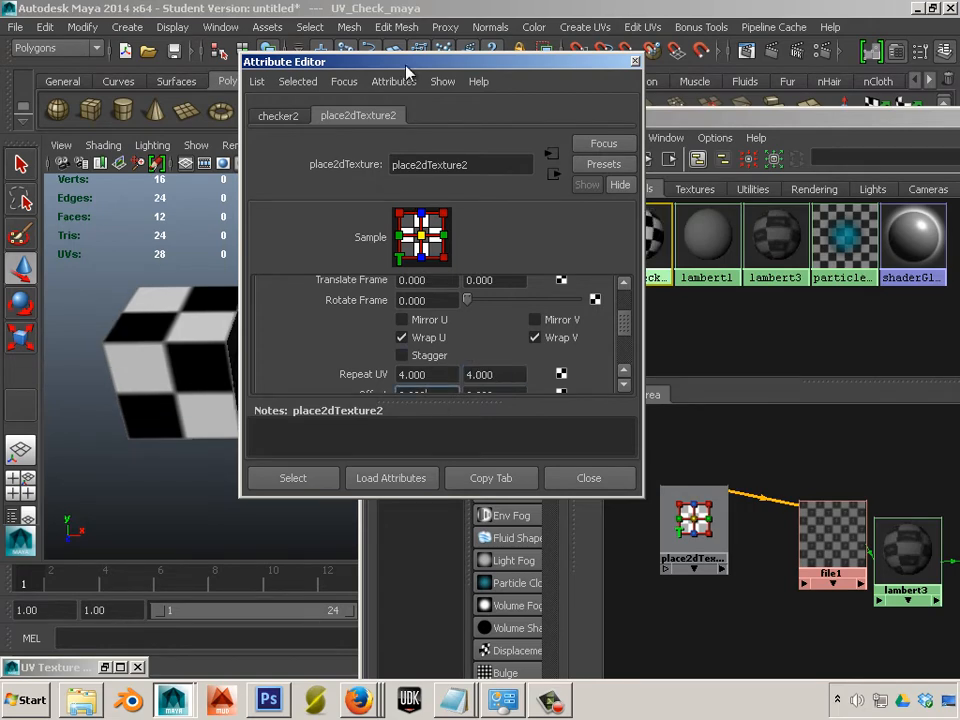
# Move the Attribute Editor aside and examine how the checker squares on the two cubes compare in size
pyautogui.moveTo(407, 71); pyautogui.dragTo(662, 93)
pyautogui.keyDown('alt'); pyautogui.moveTo(297, 394); pyautogui.dragTo(170, 392); pyautogui.keyUp('alt')
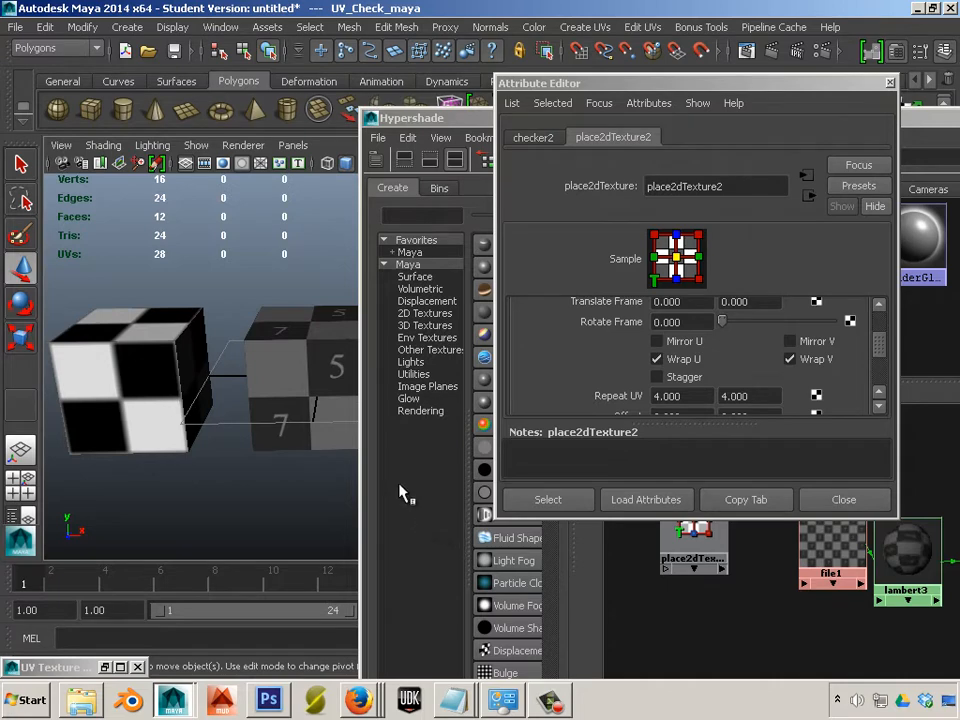
pyautogui.keyDown('alt'); pyautogui.moveTo(240, 470); pyautogui.dragTo(325, 470); pyautogui.keyUp('alt')
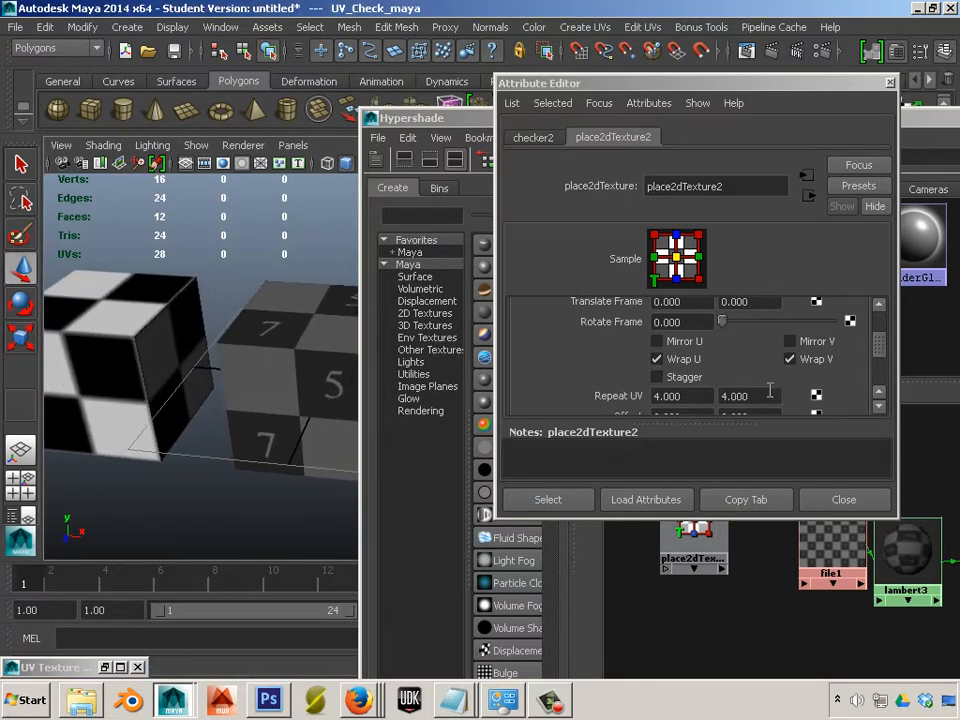
pyautogui.click(260, 433)
pyautogui.keyDown('alt'); pyautogui.moveTo(144, 489); pyautogui.dragTo(200, 452); pyautogui.keyUp('alt')
# Close the Attribute Editor and Hypershade, and select the cube that carries the UV_Check_maya material
pyautogui.click(600, 83)
pyautogui.hotkey('alt', 'F4')
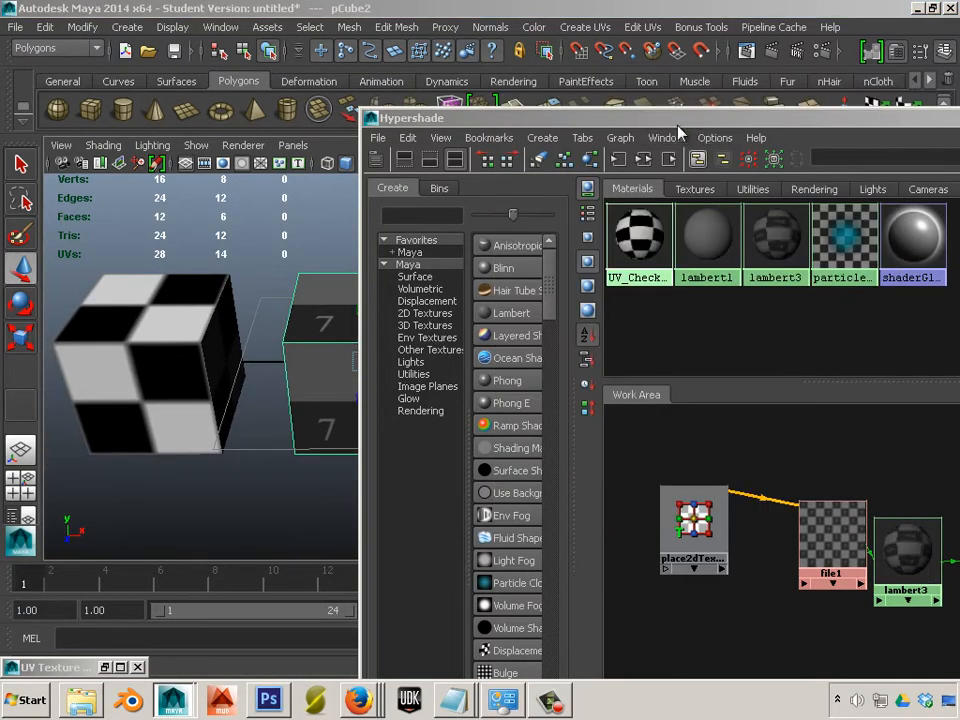
pyautogui.click(678, 121)
pyautogui.hotkey('alt', 'F4')
pyautogui.keyDown('alt'); pyautogui.moveTo(449, 525); pyautogui.dragTo(450, 473); pyautogui.keyUp('alt')
pyautogui.keyDown('alt'); pyautogui.moveTo(449, 473); pyautogui.dragTo(407, 456, button='right'); pyautogui.keyUp('alt')
pyautogui.keyDown('alt'); pyautogui.moveTo(407, 456); pyautogui.dragTo(415, 369); pyautogui.keyUp('alt')
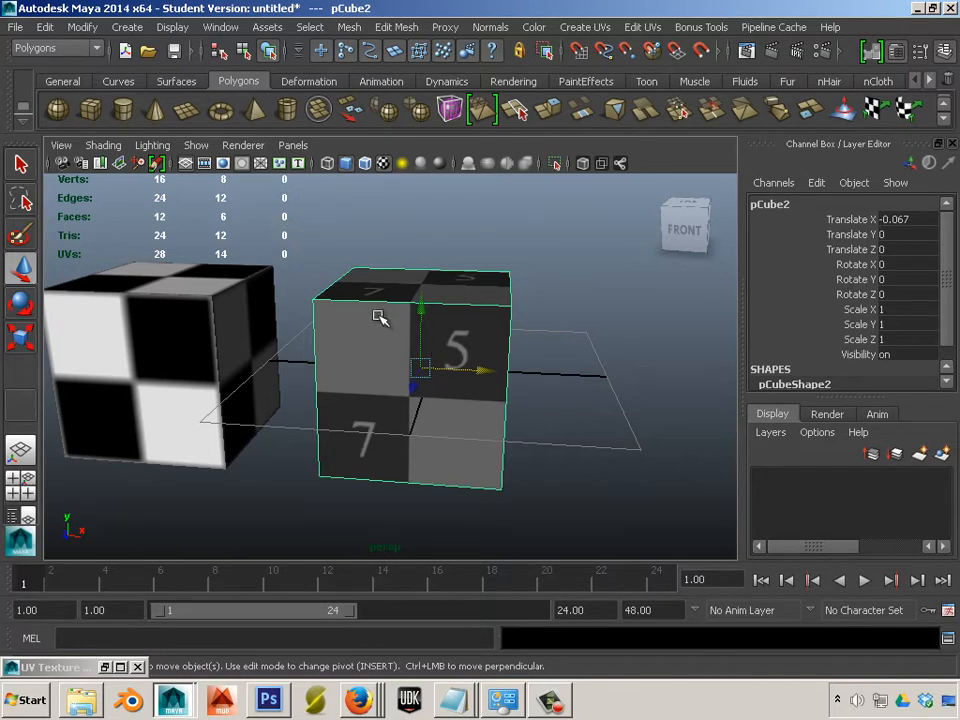
pyautogui.click(189, 396)
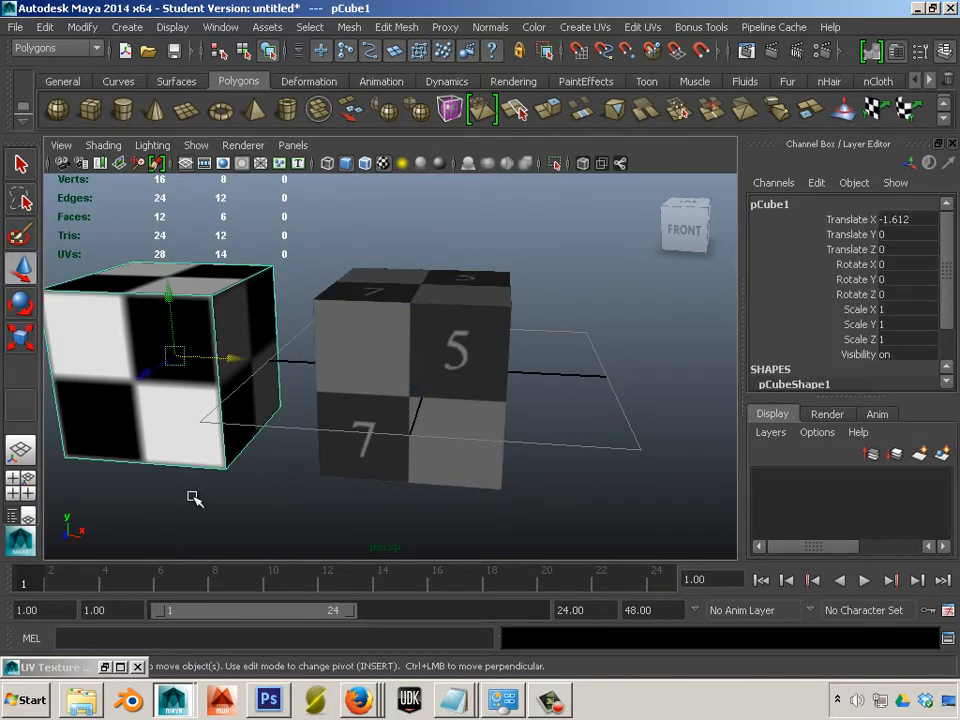
# Switch the perspective view's renderer to Viewport 2.0 and clear the selection to view both cubes' checkers
pyautogui.click(231, 147)
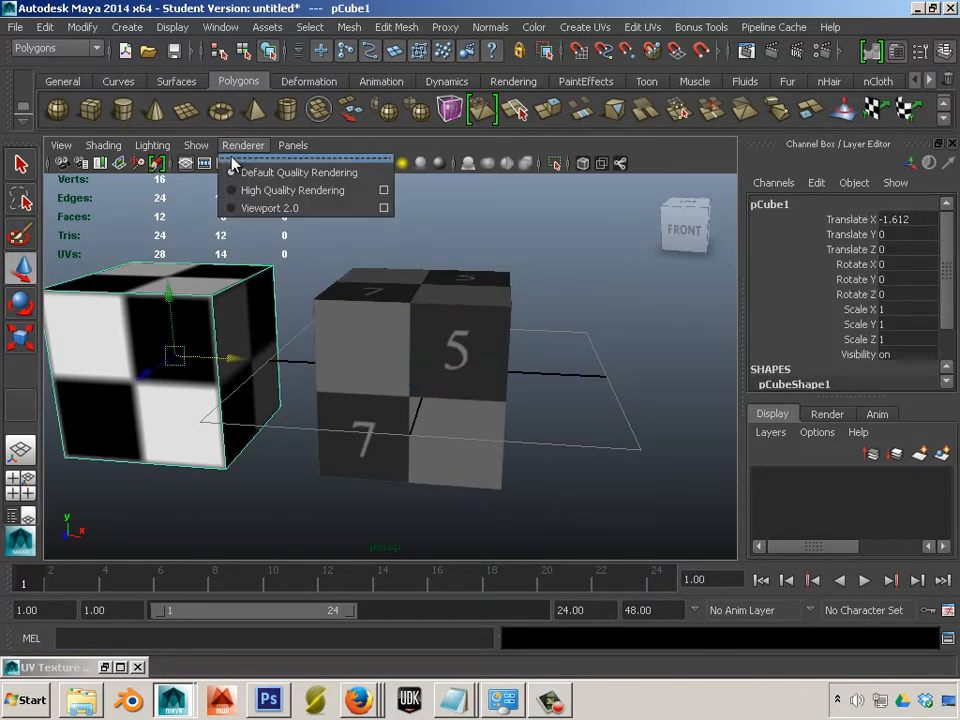
pyautogui.click(231, 210)
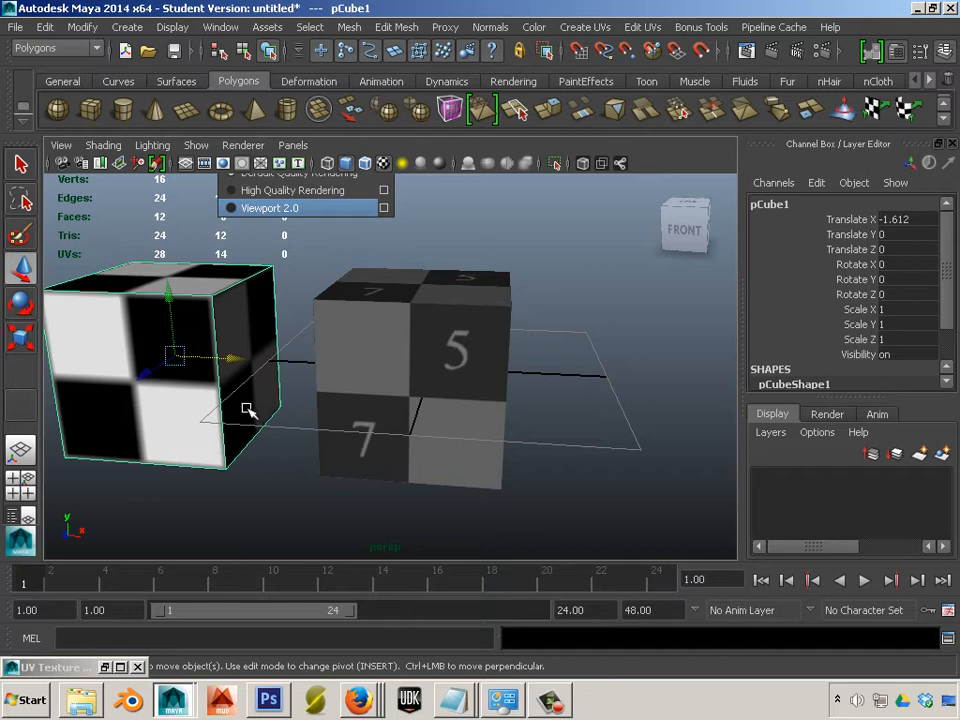
pyautogui.click(242, 488)
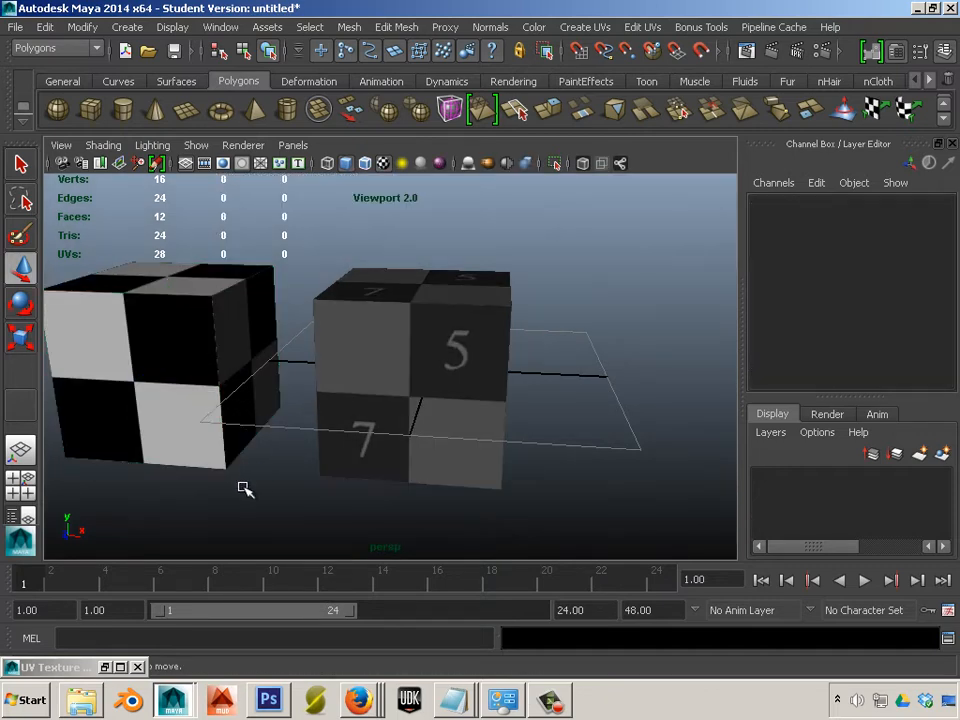
pyautogui.keyDown('alt'); pyautogui.moveTo(242, 488); pyautogui.dragTo(371, 456); pyautogui.keyUp('alt')
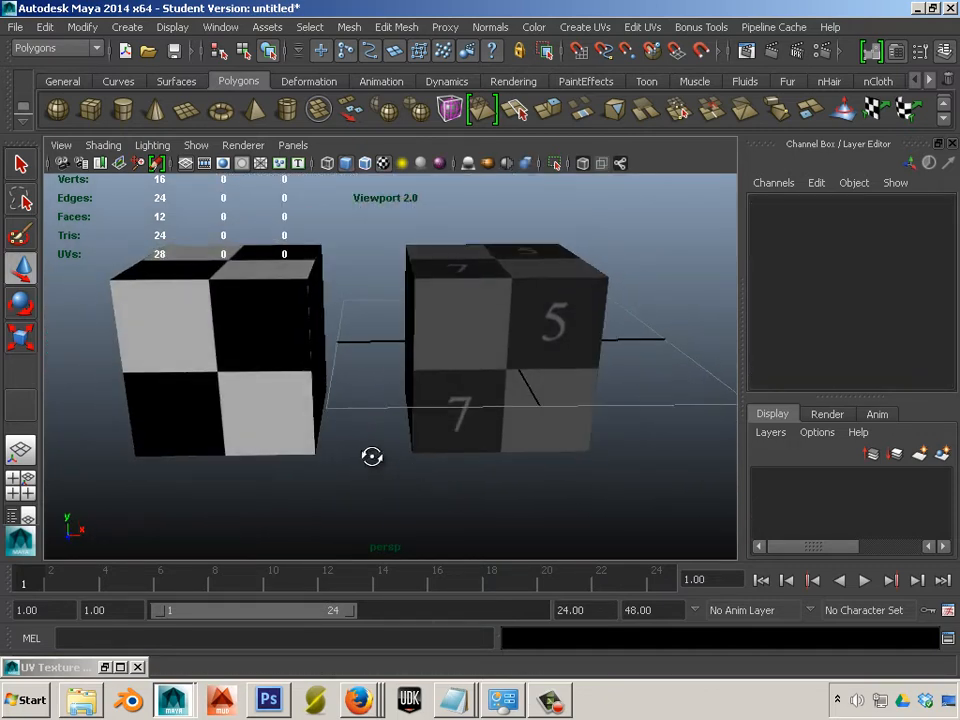
pyautogui.keyDown('alt'); pyautogui.moveTo(371, 456); pyautogui.dragTo(451, 486, button='middle'); pyautogui.keyUp('alt')
pyautogui.moveTo(451, 486)
pyautogui.keyDown('alt'); pyautogui.mouseDown()
pyautogui.moveTo(416, 439)
pyautogui.moveTo(266, 489)
pyautogui.moveTo(476, 495)
pyautogui.moveTo(411, 489)
pyautogui.moveTo(455, 494)
pyautogui.mouseUp(); pyautogui.keyUp('alt')
pyautogui.keyDown('alt'); pyautogui.moveTo(455, 494); pyautogui.dragTo(372, 467, button='middle'); pyautogui.keyUp('alt')
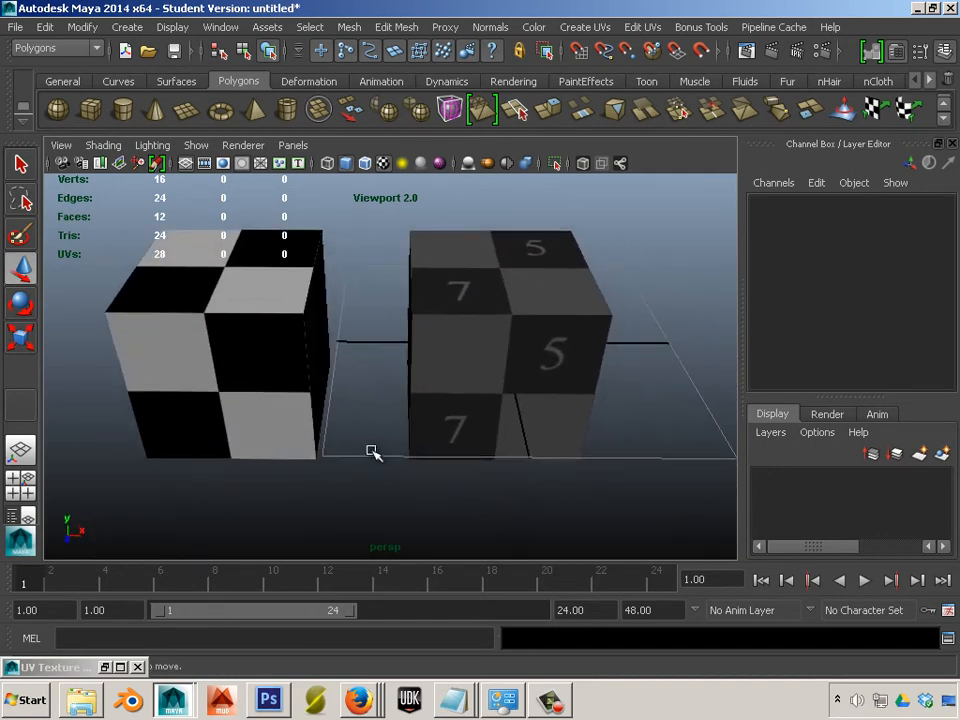
# Bring Hypershade back and graph the input and output connections of the UV_Check_maya material
pyautogui.click(320, 402)
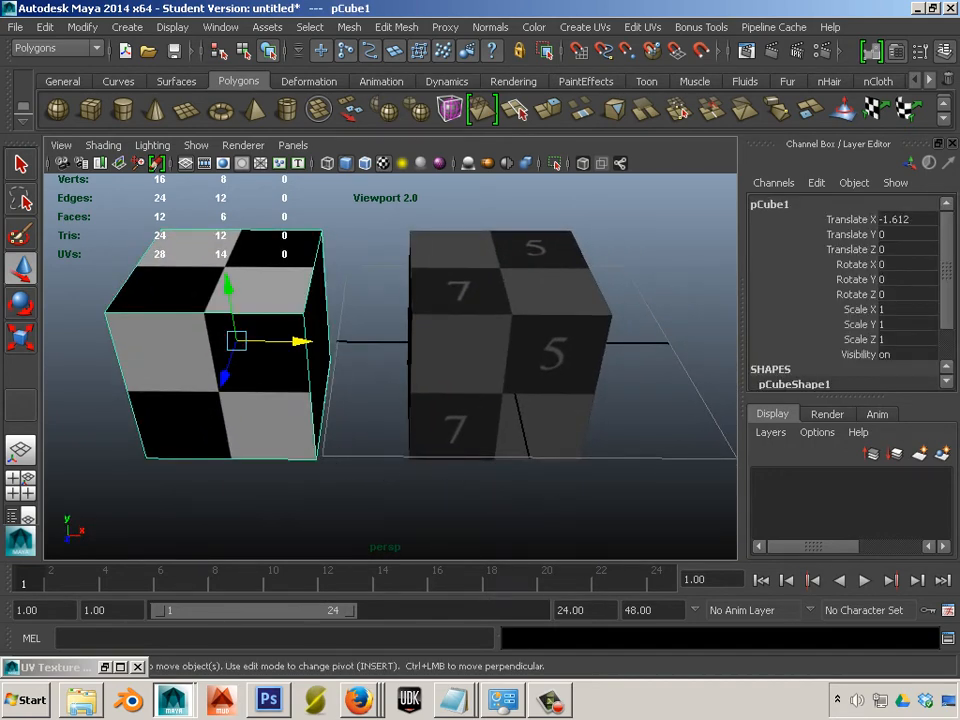
pyautogui.moveTo(958, 104); pyautogui.dragTo(606, 98)
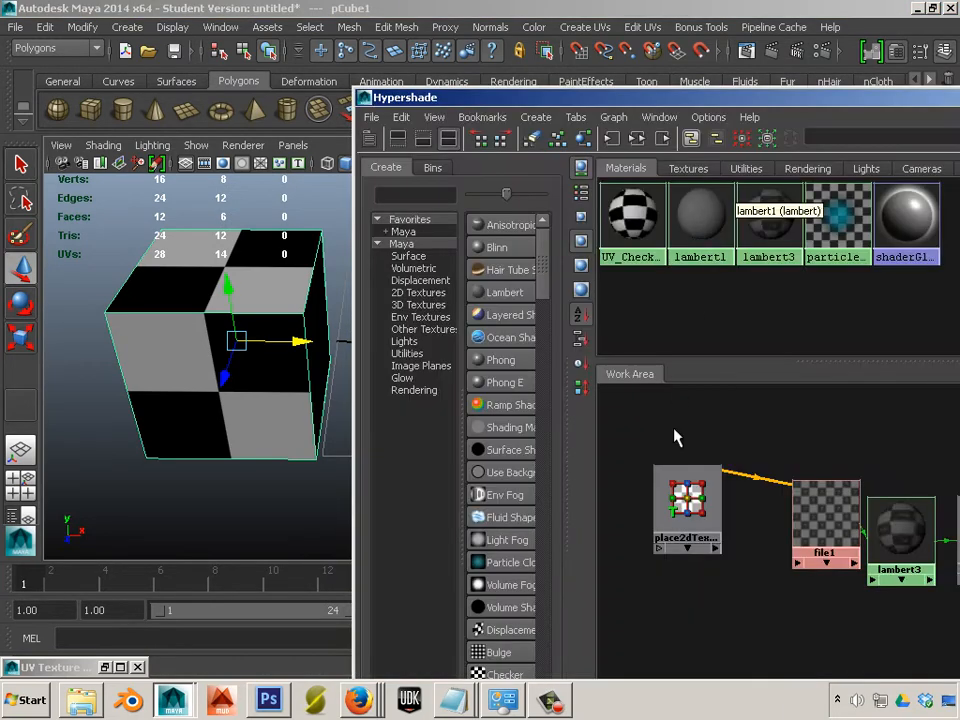
pyautogui.click(686, 169)
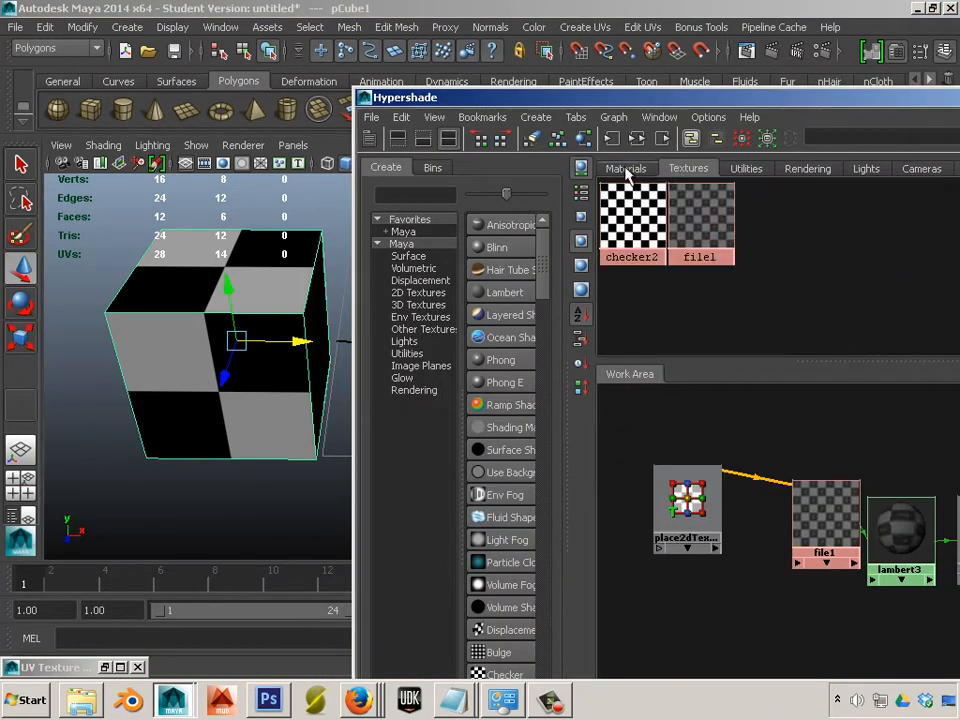
pyautogui.click(626, 168)
pyautogui.click(632, 218)
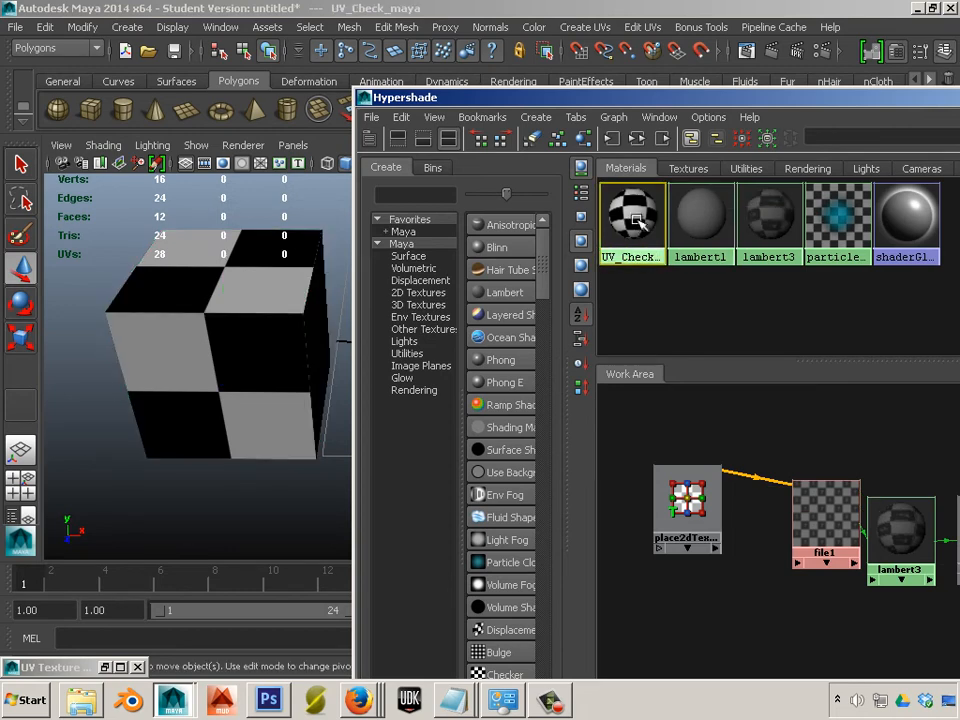
pyautogui.click(637, 139)
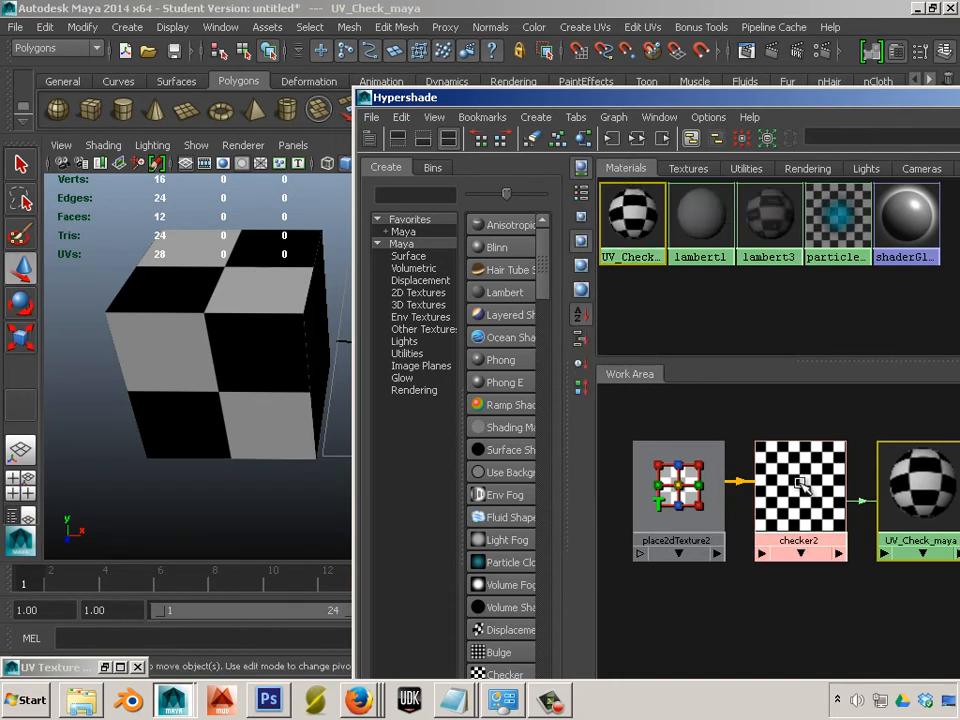
# Set Repeat UV to 8 by 8 on the placement node of the checker2 texture and close its attributes
pyautogui.click(688, 510)
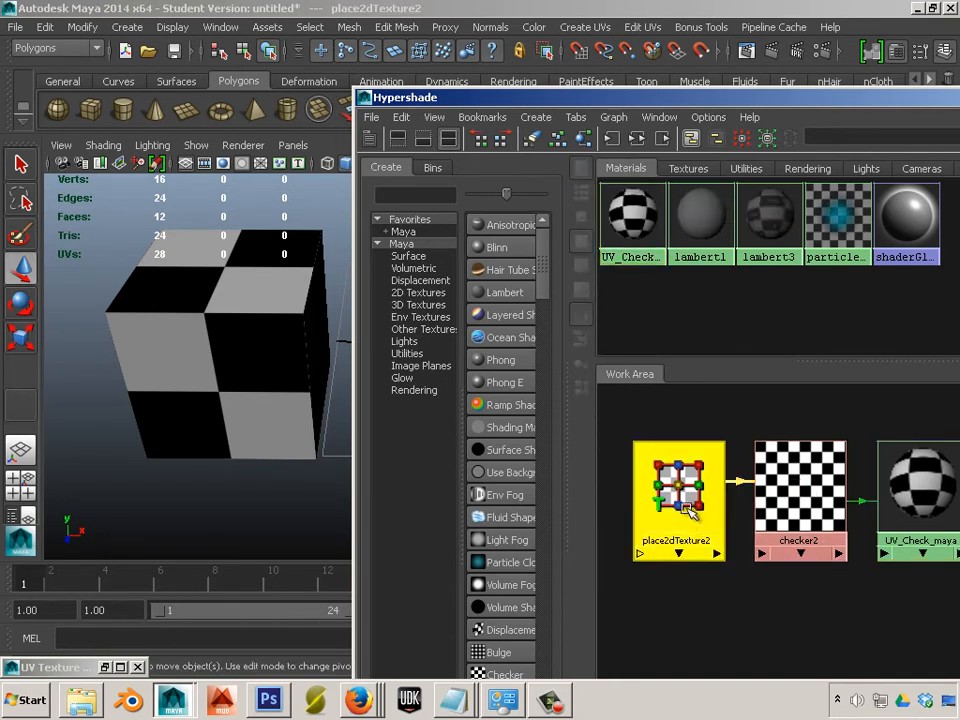
pyautogui.moveTo(959, 148); pyautogui.dragTo(642, 118)
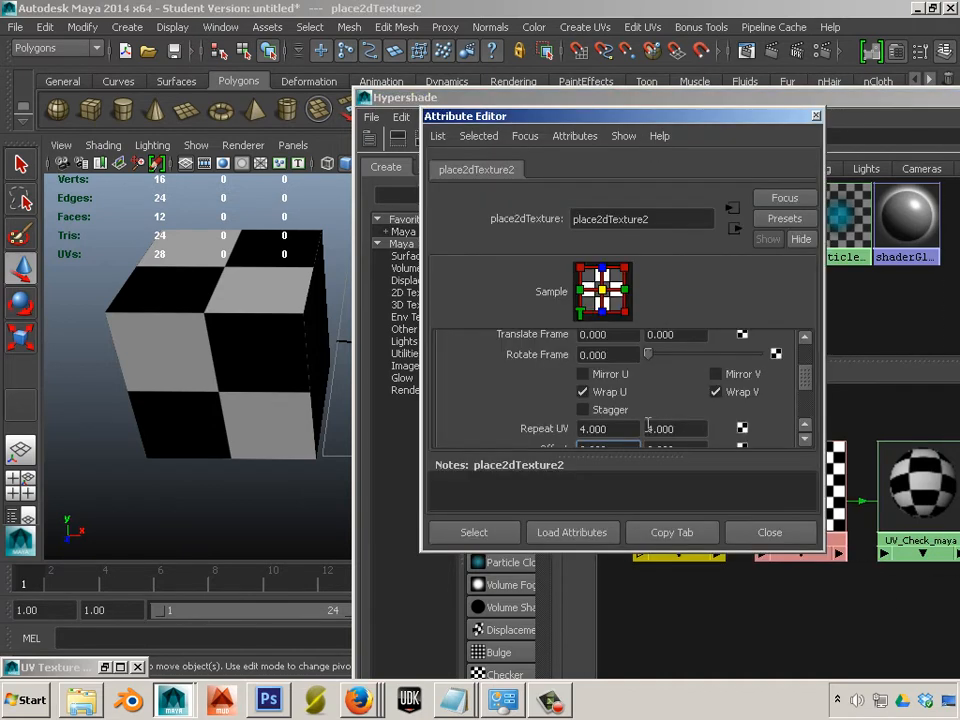
pyautogui.click(620, 430)
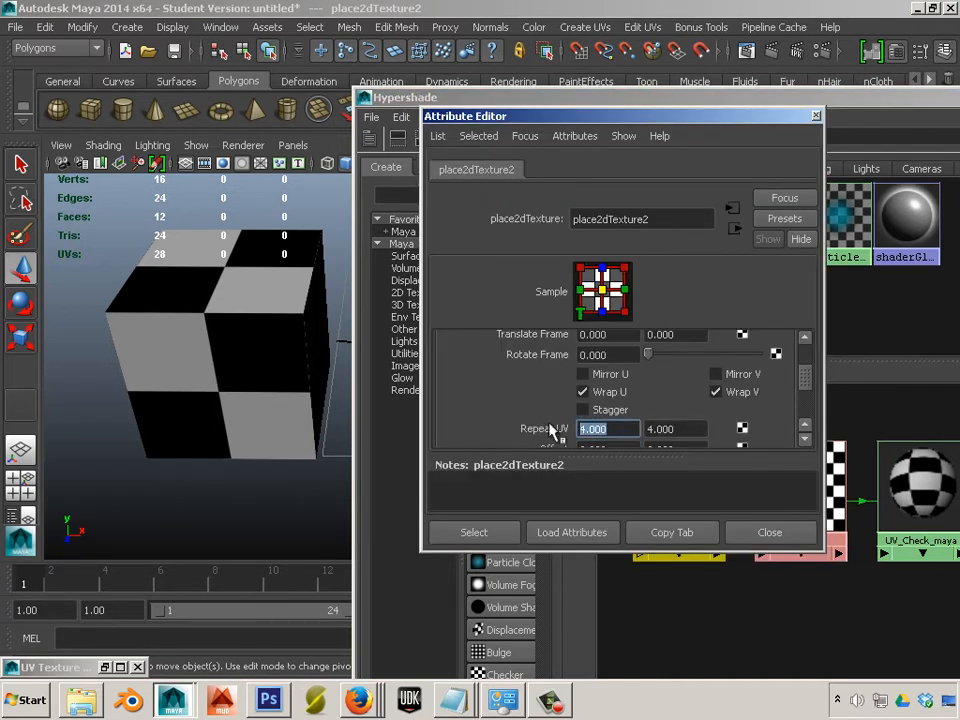
pyautogui.write('8')
pyautogui.click(663, 428)
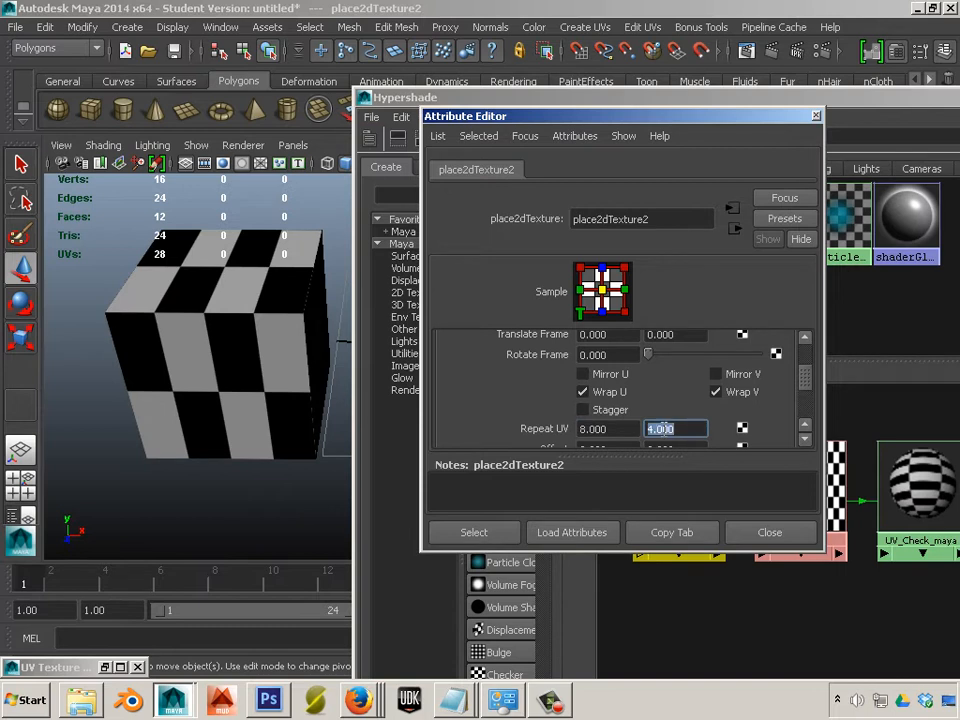
pyautogui.write('8')
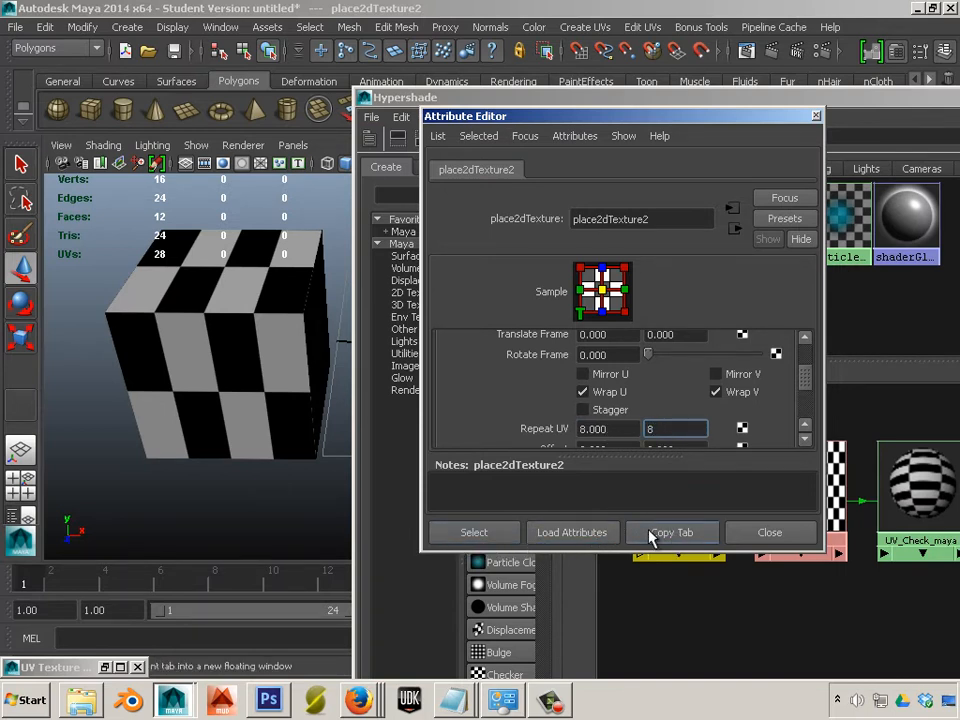
pyautogui.click(602, 428)
pyautogui.click(762, 532)
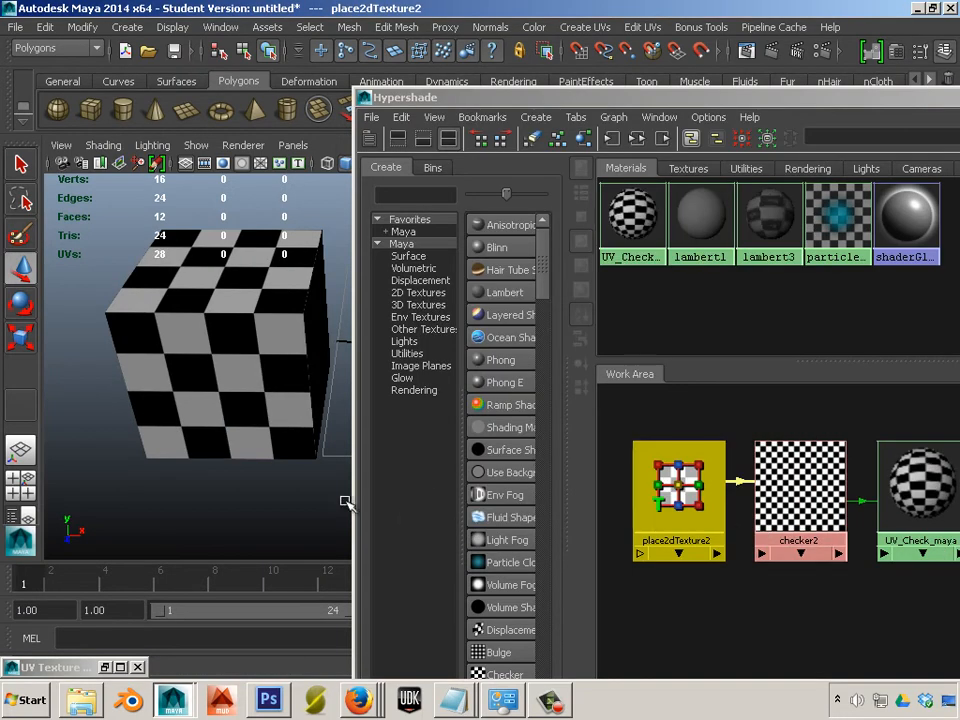
# Graph the input and output connections of the file1 texture in the Hypershade work area
pyautogui.keyDown('alt'); pyautogui.moveTo(342, 468); pyautogui.dragTo(215, 493, button='middle'); pyautogui.keyUp('alt')
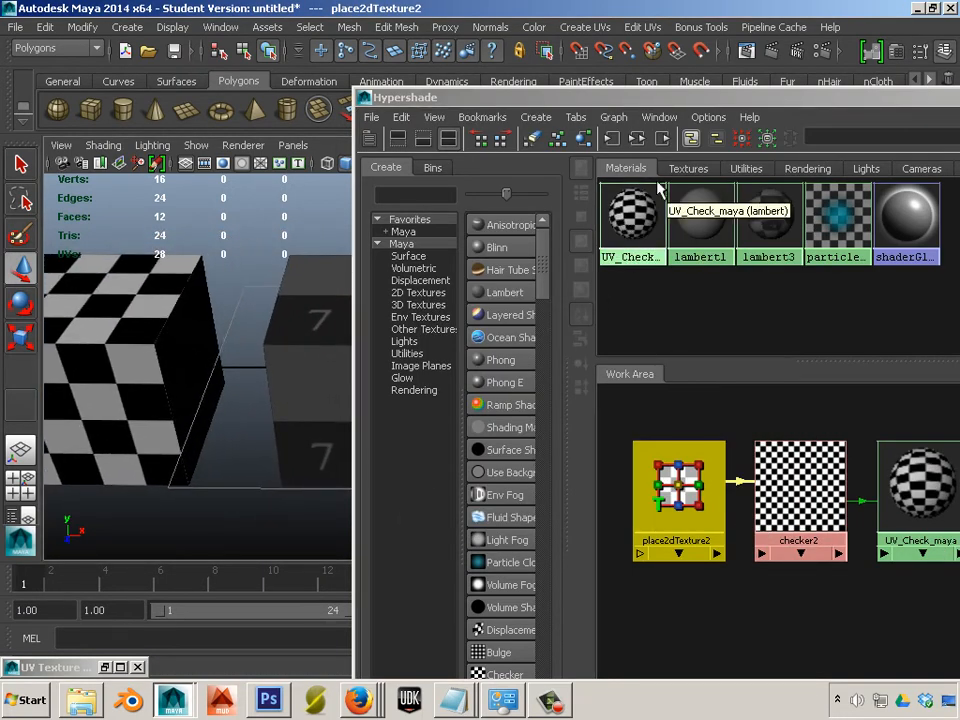
pyautogui.click(680, 170)
pyautogui.doubleClick(707, 225)
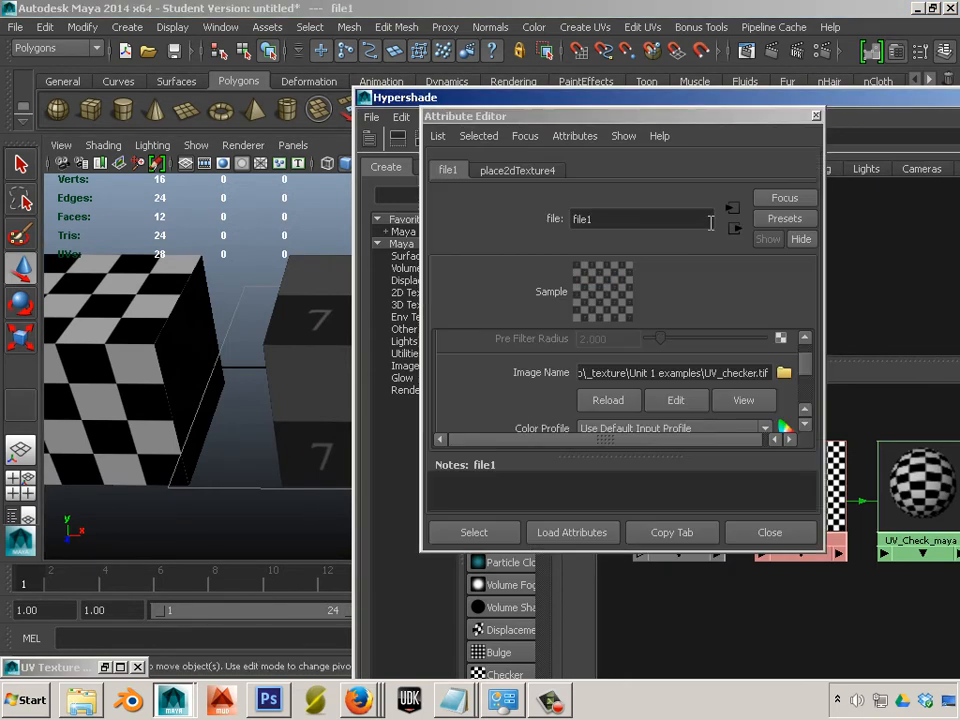
pyautogui.click(814, 117)
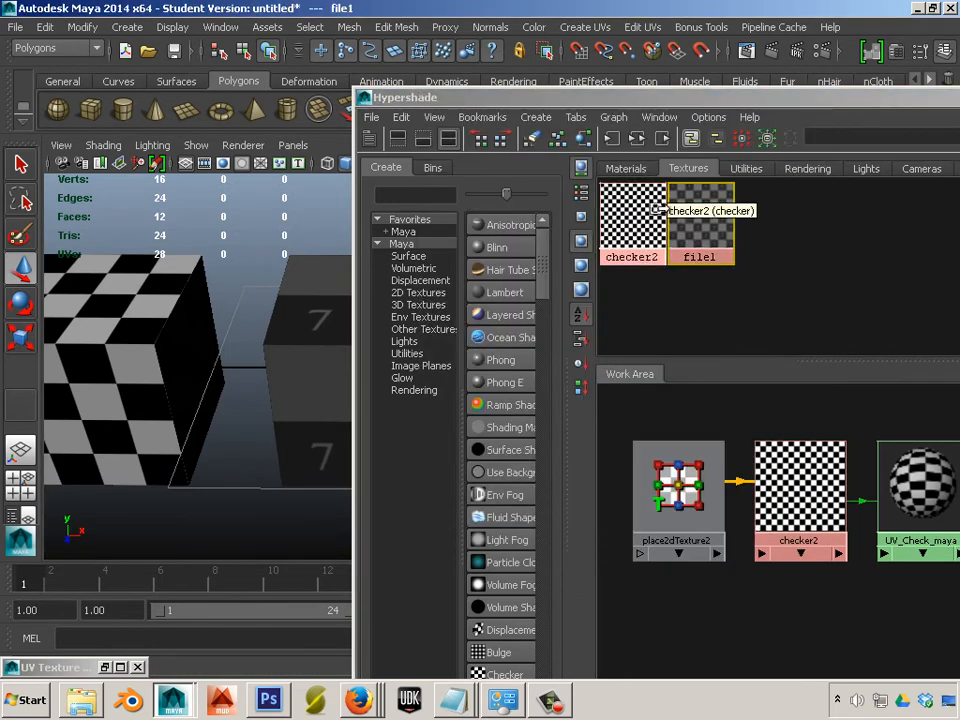
pyautogui.click(637, 140)
# Set Repeat UV to 2 by 2 on the file1 texture's placement node and close its attributes
pyautogui.doubleClick(669, 488)
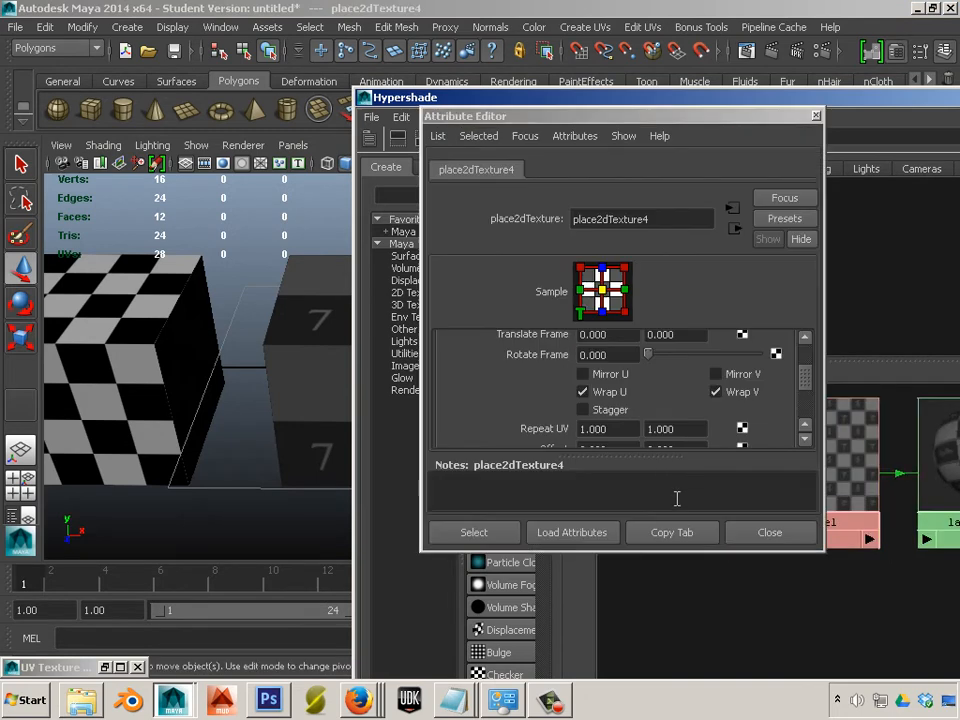
pyautogui.moveTo(622, 428); pyautogui.dragTo(559, 424)
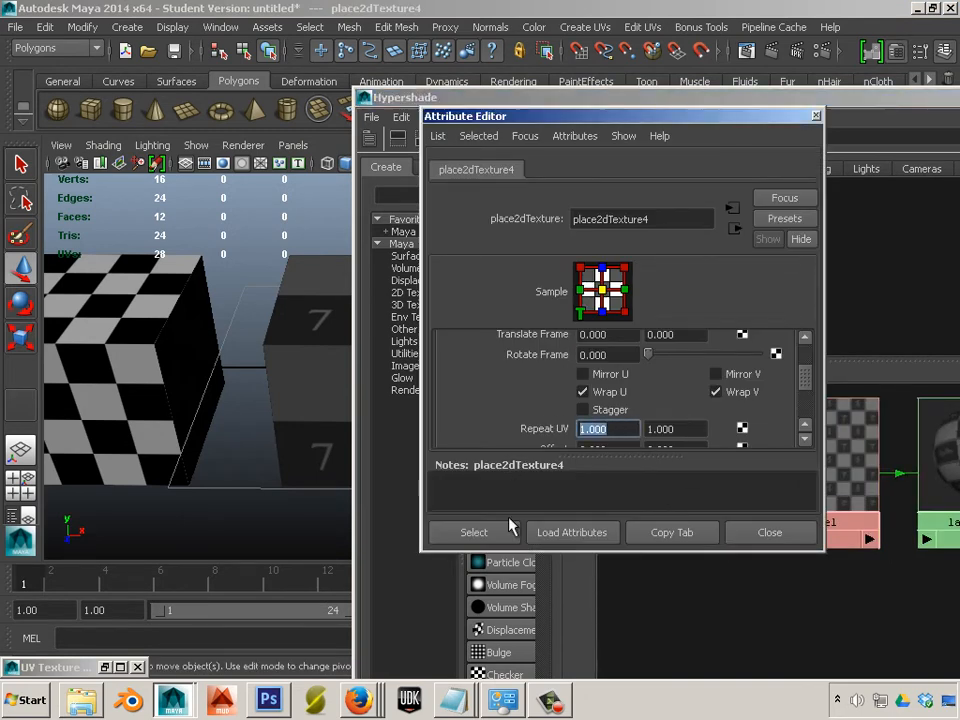
pyautogui.write('2')
pyautogui.press('Tab')
pyautogui.write('2')
pyautogui.press('Tab')
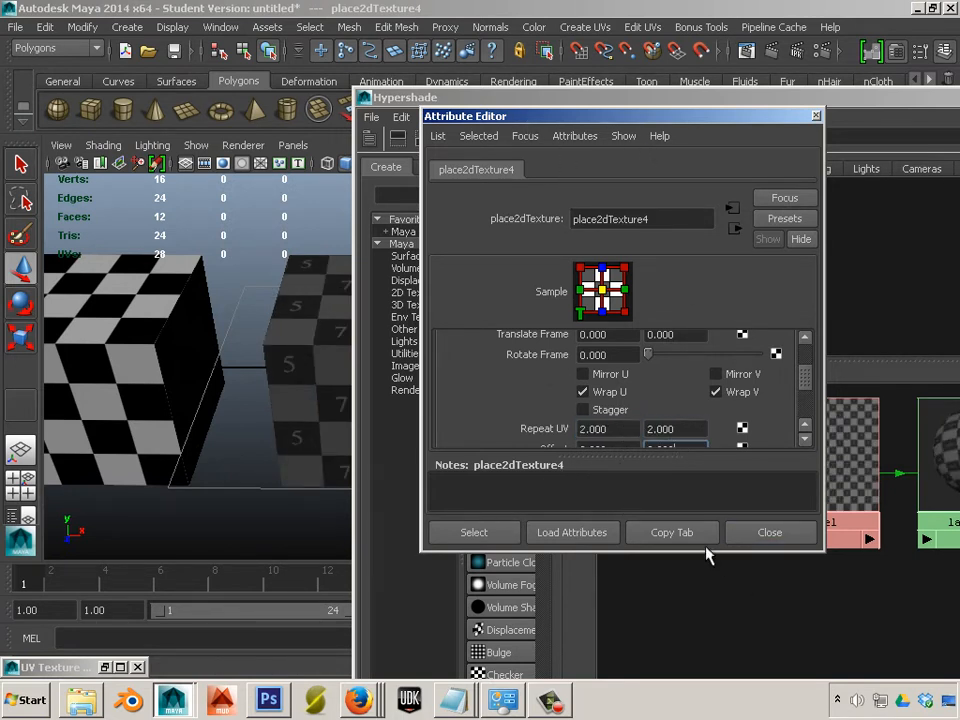
pyautogui.click(752, 535)
# Move Hypershade aside and compare the checker squares on the two cubes from several angles
pyautogui.moveTo(458, 103); pyautogui.dragTo(690, 158)
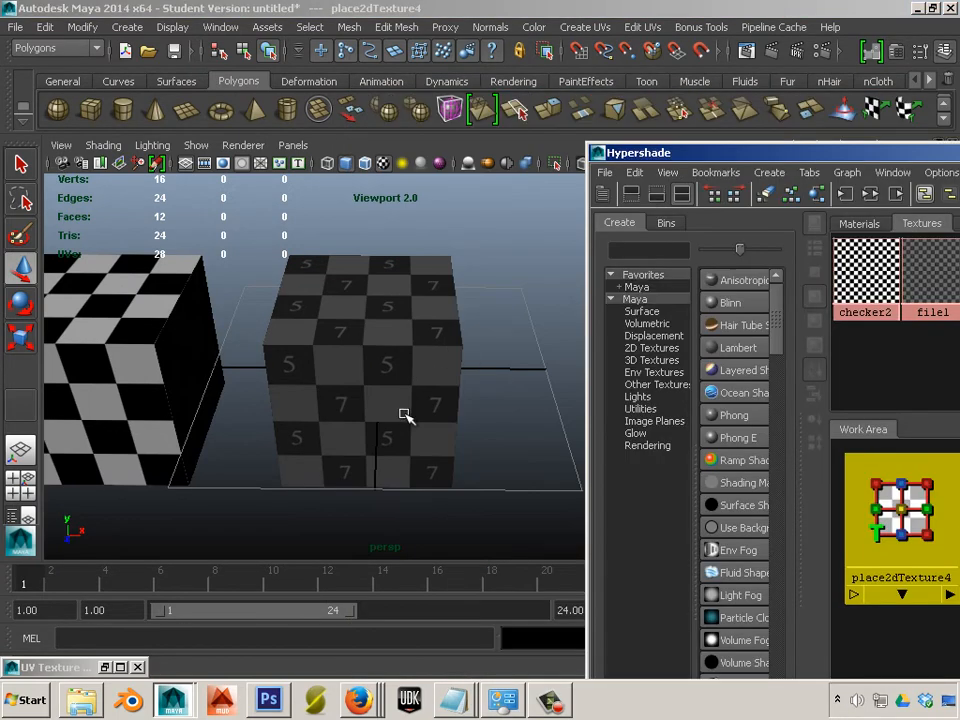
pyautogui.keyDown('alt'); pyautogui.moveTo(405, 414); pyautogui.dragTo(393, 435); pyautogui.keyUp('alt')
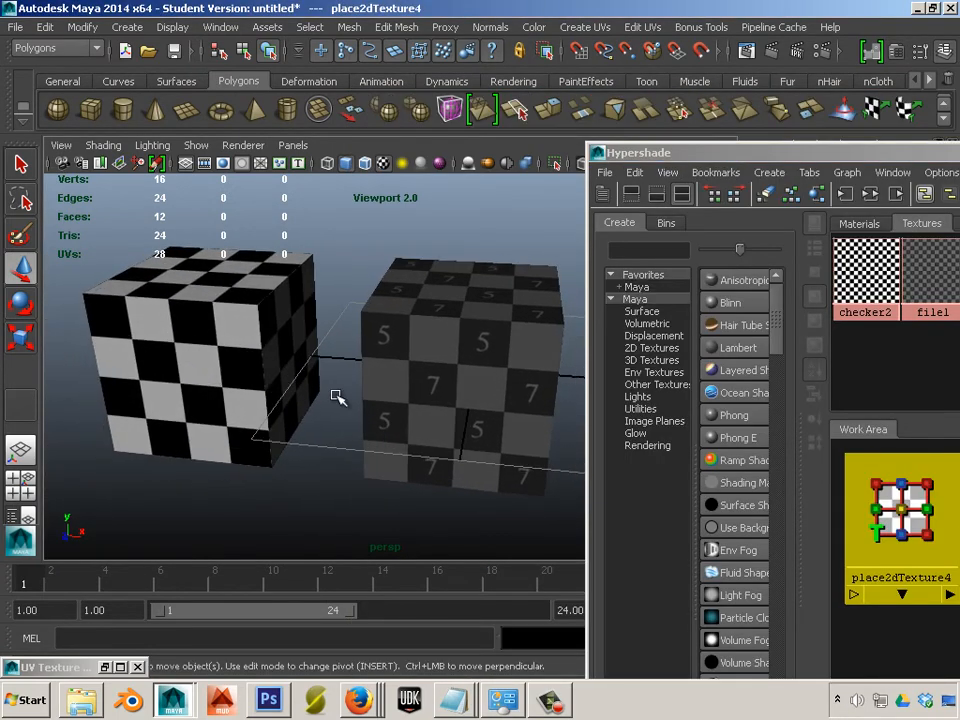
pyautogui.moveTo(249, 476)
pyautogui.keyDown('alt'); pyautogui.mouseDown()
pyautogui.moveTo(199, 474)
pyautogui.moveTo(251, 465)
pyautogui.mouseUp(); pyautogui.keyUp('alt')
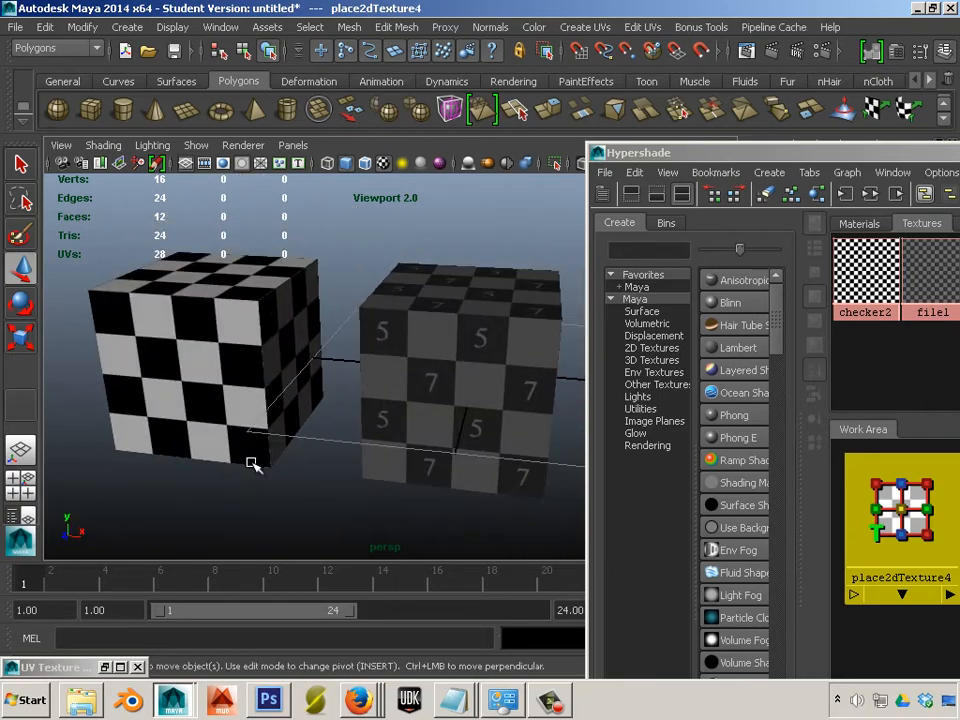
pyautogui.keyDown('alt'); pyautogui.moveTo(251, 465); pyautogui.dragTo(360, 499, button='right'); pyautogui.keyUp('alt')
pyautogui.keyDown('alt'); pyautogui.moveTo(360, 499); pyautogui.dragTo(383, 496); pyautogui.keyUp('alt')
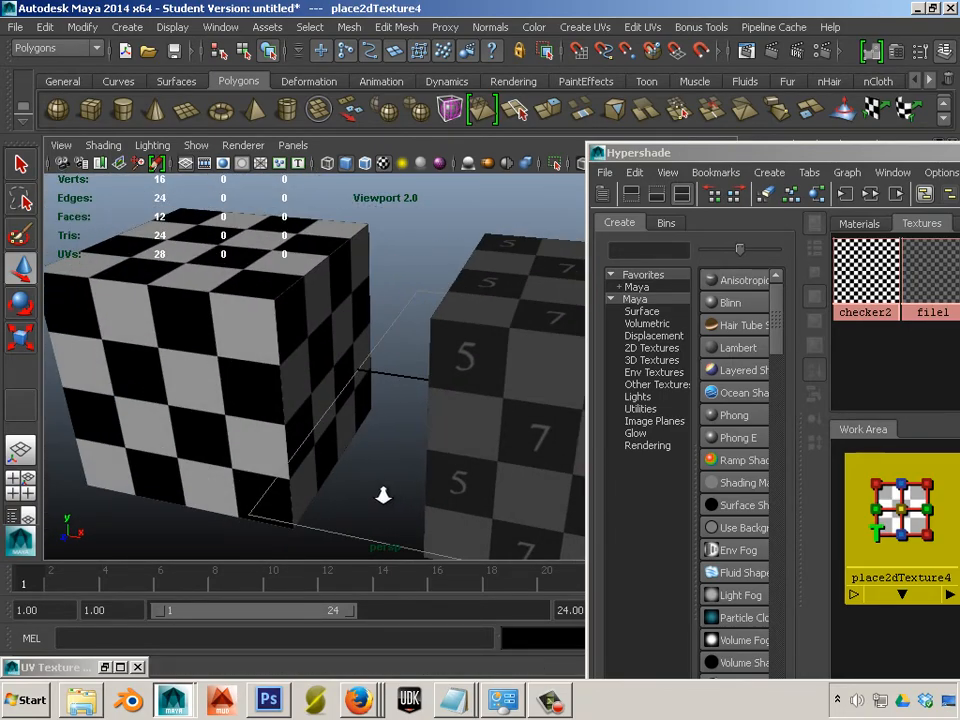
pyautogui.keyDown('alt'); pyautogui.moveTo(383, 496); pyautogui.dragTo(284, 473, button='right'); pyautogui.keyUp('alt')
pyautogui.keyDown('alt'); pyautogui.moveTo(284, 473); pyautogui.dragTo(166, 440); pyautogui.keyUp('alt')
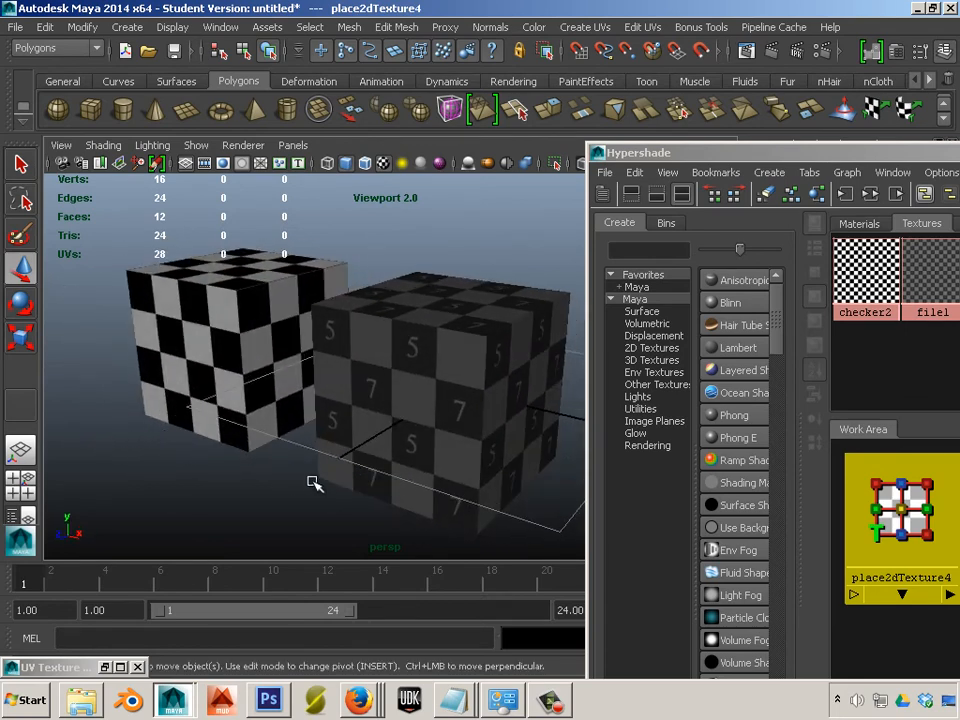
# Select the top face of the numbered-checker cube and open the UV Texture Editor beside the 3D view
pyautogui.keyDown('alt'); pyautogui.moveTo(280, 508); pyautogui.dragTo(212, 360); pyautogui.keyUp('alt')
pyautogui.keyDown('alt'); pyautogui.moveTo(212, 360); pyautogui.dragTo(340, 393, button='right'); pyautogui.keyUp('alt')
pyautogui.keyDown('alt'); pyautogui.moveTo(340, 393); pyautogui.dragTo(346, 326); pyautogui.keyUp('alt')
pyautogui.moveTo(346, 326)
pyautogui.mouseDown(button='right')
pyautogui.moveTo(346, 360)
pyautogui.moveTo(334, 377)
pyautogui.mouseUp(button='right')
pyautogui.click(334, 377)
pyautogui.click(220, 27)
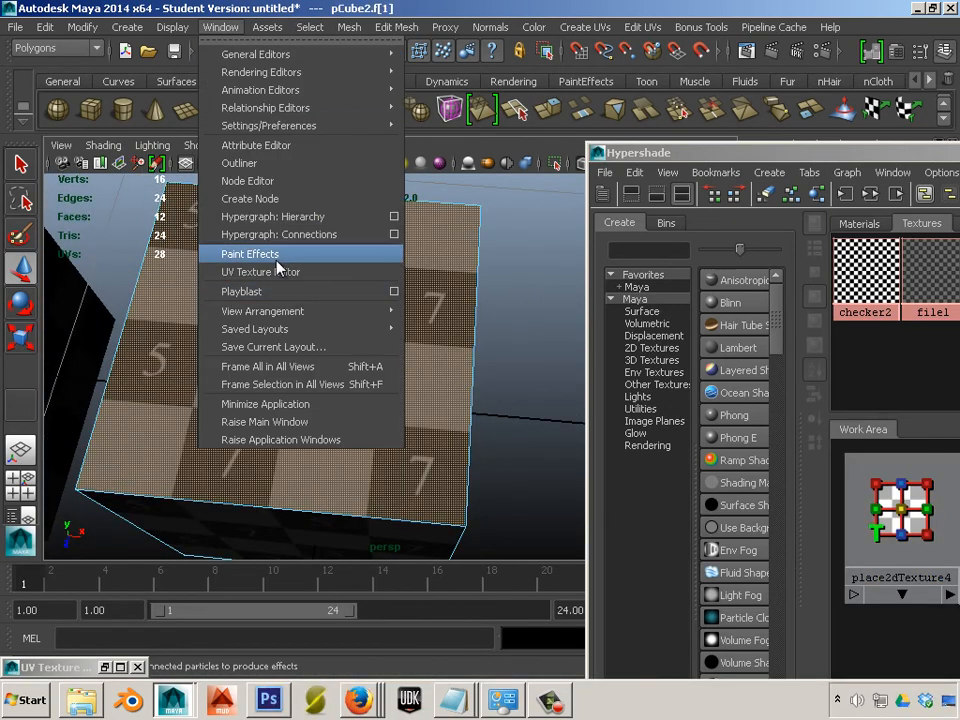
pyautogui.click(230, 272)
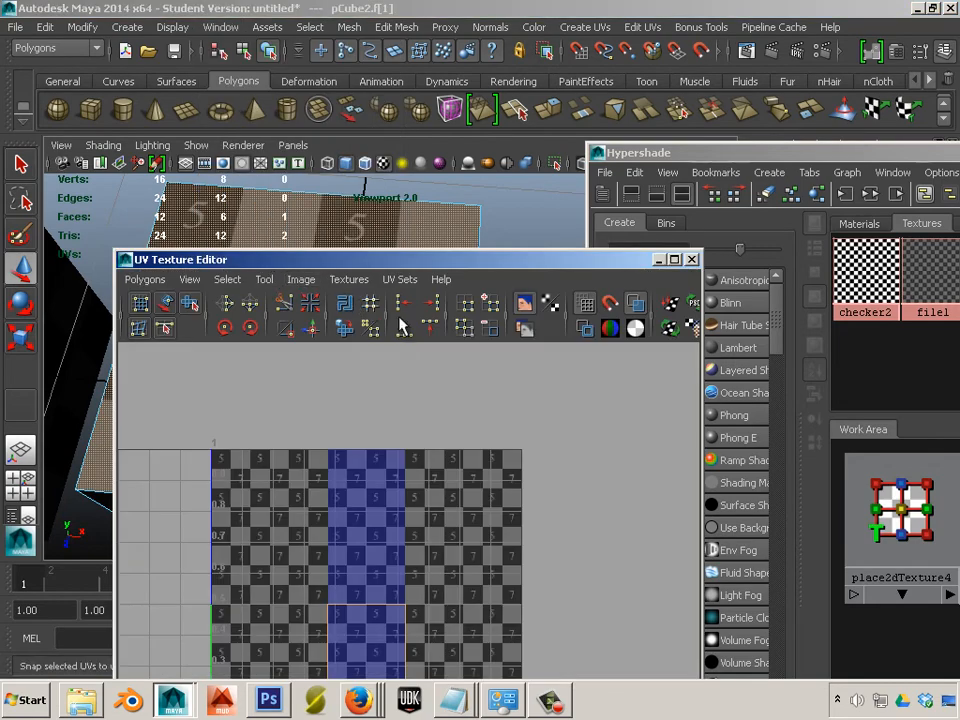
pyautogui.moveTo(300, 259); pyautogui.dragTo(687, 72)
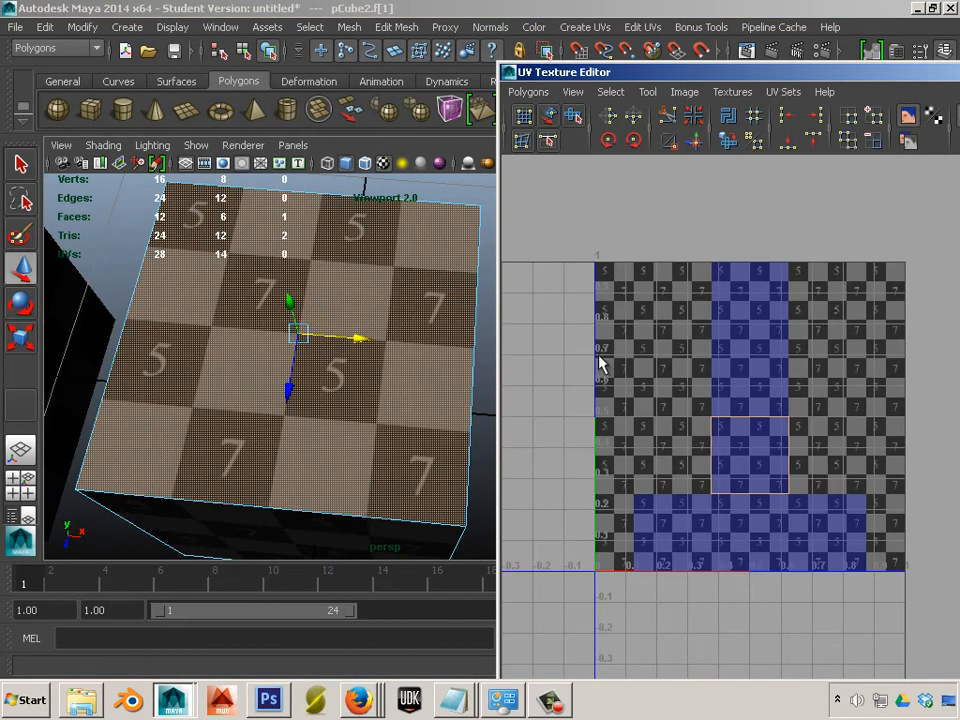
# Select the front face of the numbered-checker cube to locate it in the UV layout
pyautogui.keyDown('alt'); pyautogui.moveTo(336, 407); pyautogui.dragTo(329, 381, button='middle'); pyautogui.keyUp('alt')
pyautogui.keyDown('alt'); pyautogui.moveTo(333, 378); pyautogui.dragTo(349, 293); pyautogui.keyUp('alt')
pyautogui.click(327, 430)
pyautogui.keyDown('alt'); pyautogui.moveTo(327, 430); pyautogui.dragTo(341, 478); pyautogui.keyUp('alt')
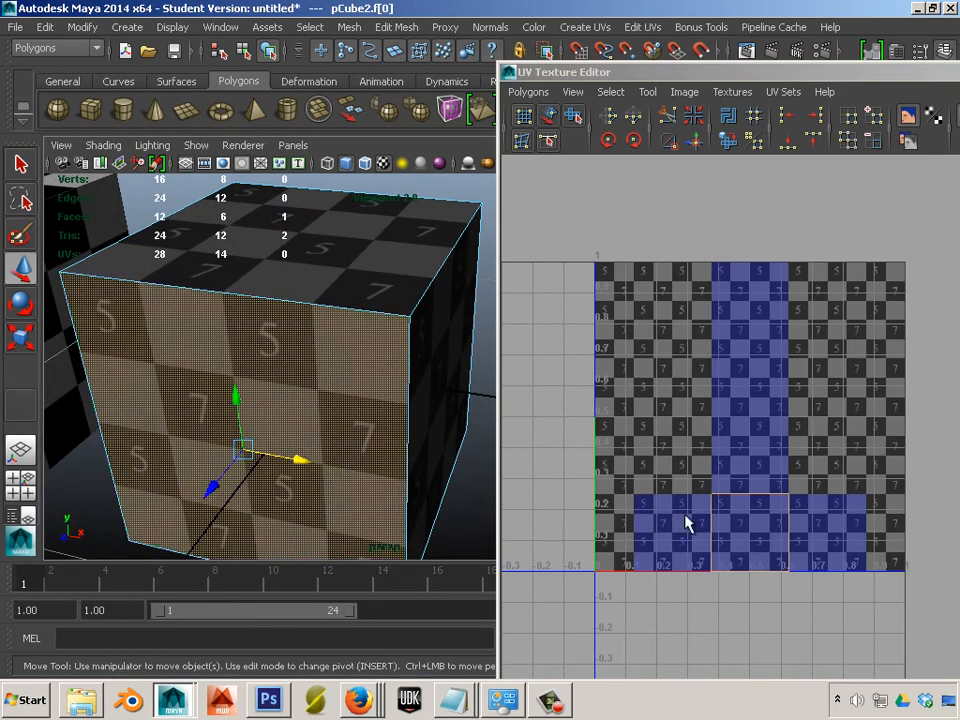
# Cut the UV edge between the front face and the leftmost square in the bottom row of the UV layout
pyautogui.rightClick(685, 517)
pyautogui.click(690, 560)
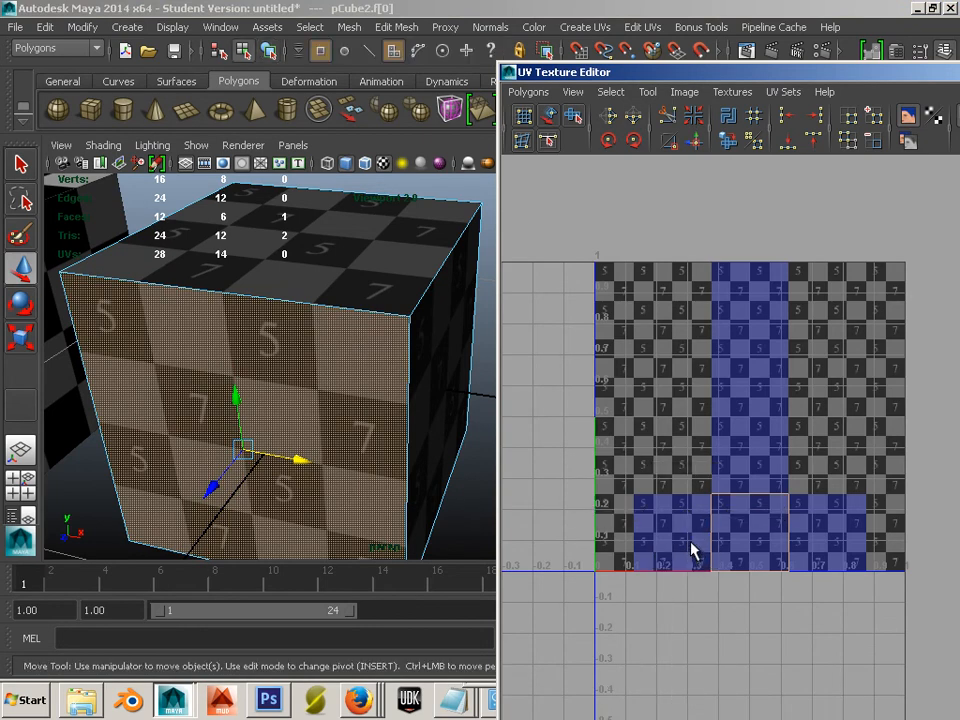
pyautogui.moveTo(693, 539); pyautogui.dragTo(731, 542, button='right')
pyautogui.click(714, 527)
pyautogui.click(675, 117)
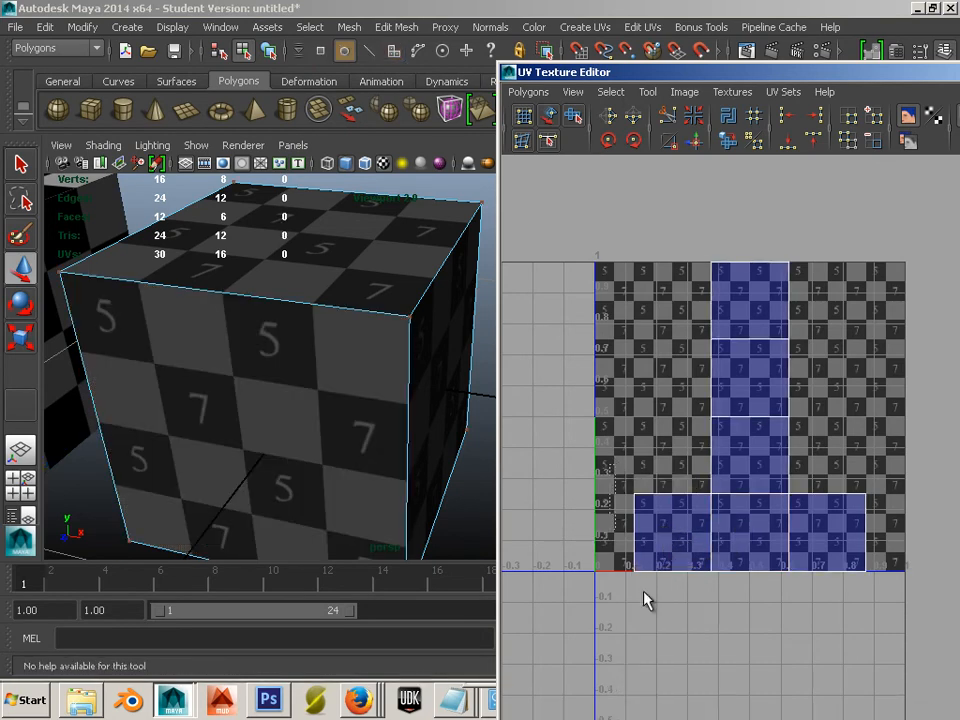
# Move the detached square's whole UV shell to about U 0.1, V 0.4 at the edge of the UV space and flip it vertically
pyautogui.moveTo(646, 592); pyautogui.dragTo(620, 484)
pyautogui.keyDown('ctrl'); pyautogui.moveTo(641, 565); pyautogui.dragTo(688, 543, button='right'); pyautogui.keyUp('ctrl')
pyautogui.moveTo(658, 544); pyautogui.dragTo(620, 455)
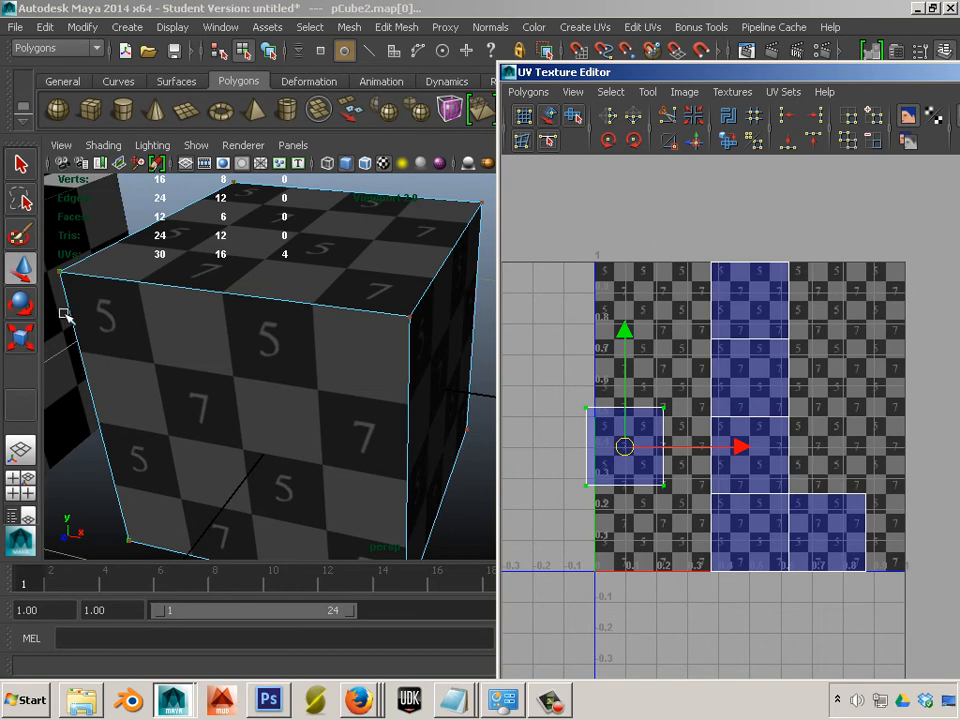
pyautogui.click(22, 308)
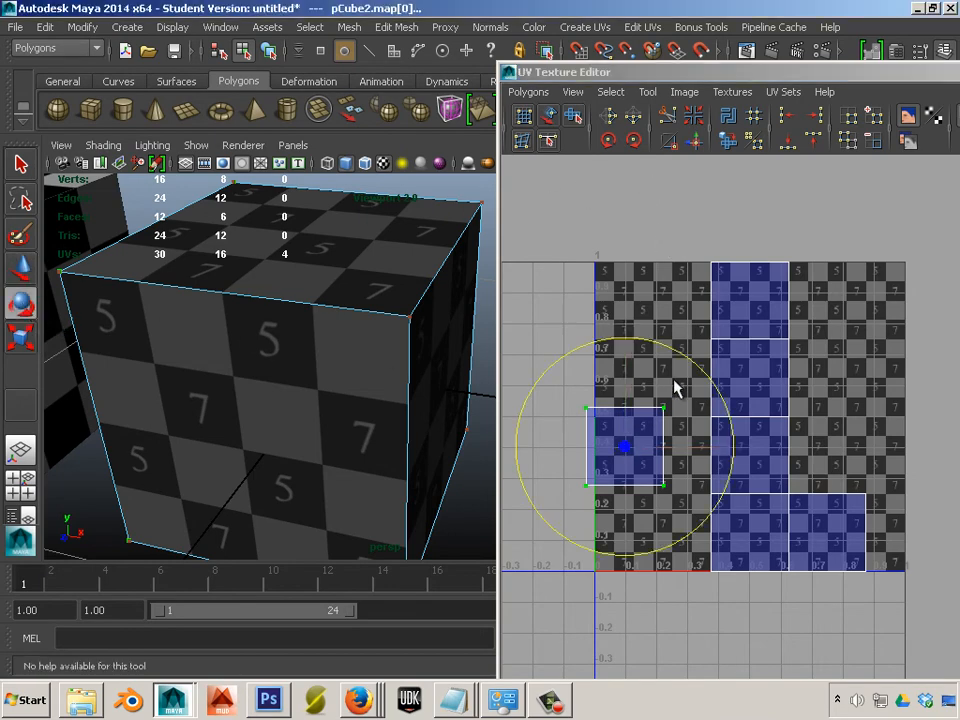
pyautogui.click(633, 118)
# Examine the orientation of the numbers on the flipped face of the cube and compare it with its UV shell
pyautogui.keyDown('alt'); pyautogui.moveTo(480, 305); pyautogui.dragTo(308, 384); pyautogui.keyUp('alt')
pyautogui.click(22, 268)
pyautogui.keyDown('alt'); pyautogui.moveTo(308, 384); pyautogui.dragTo(289, 379, button='right'); pyautogui.keyUp('alt')
pyautogui.keyDown('alt'); pyautogui.moveTo(289, 379); pyautogui.dragTo(250, 358); pyautogui.keyUp('alt')
pyautogui.keyDown('alt'); pyautogui.moveTo(250, 358); pyautogui.dragTo(286, 370, button='right'); pyautogui.keyUp('alt')
pyautogui.keyDown('alt'); pyautogui.moveTo(286, 370); pyautogui.dragTo(199, 371); pyautogui.keyUp('alt')
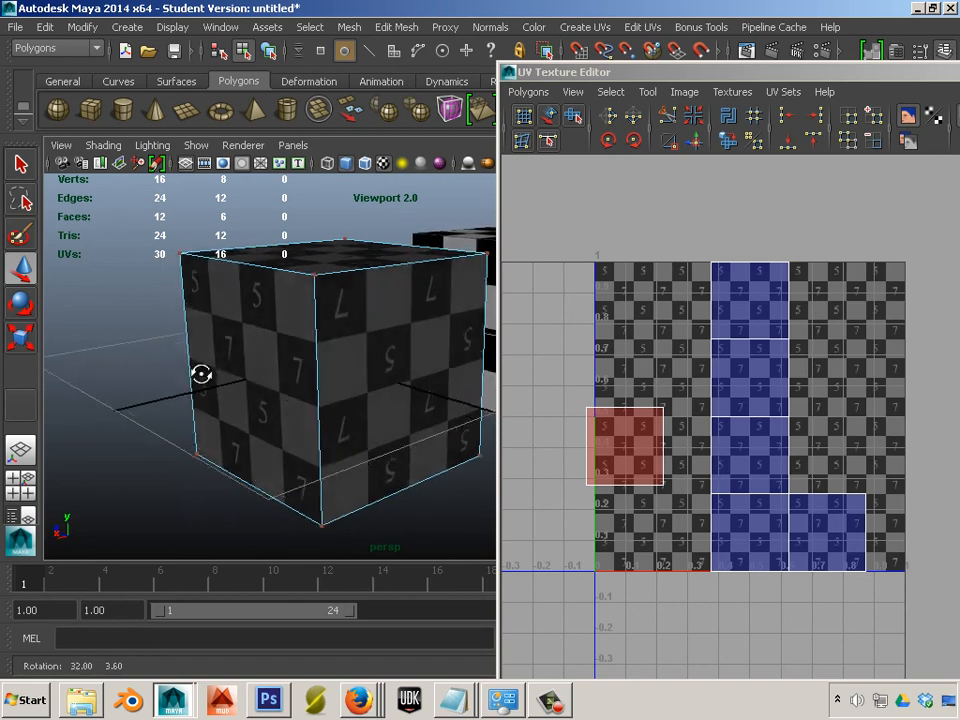
pyautogui.keyDown('alt'); pyautogui.moveTo(199, 371); pyautogui.dragTo(270, 379, button='right'); pyautogui.keyUp('alt')
pyautogui.keyDown('alt'); pyautogui.moveTo(270, 379); pyautogui.dragTo(220, 372); pyautogui.keyUp('alt')
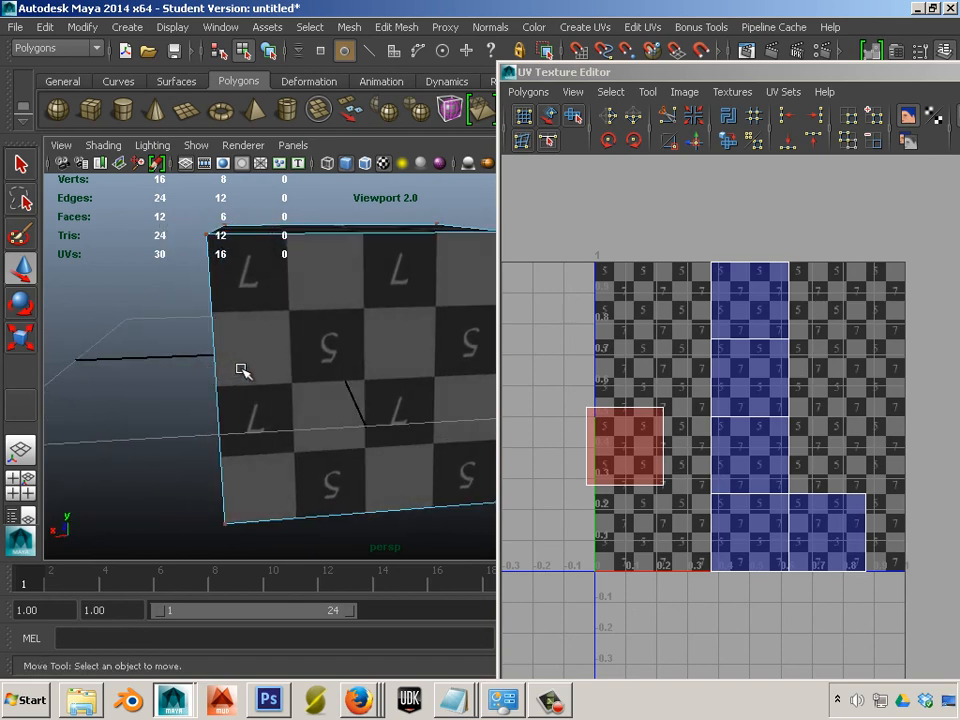
pyautogui.keyDown('alt'); pyautogui.moveTo(640, 468); pyautogui.dragTo(662, 447, button='middle'); pyautogui.keyUp('alt')
pyautogui.keyDown('alt'); pyautogui.moveTo(662, 447); pyautogui.dragTo(752, 452, button='right'); pyautogui.keyUp('alt')
pyautogui.keyDown('alt'); pyautogui.moveTo(652, 436); pyautogui.dragTo(733, 442, button='middle'); pyautogui.keyUp('alt')
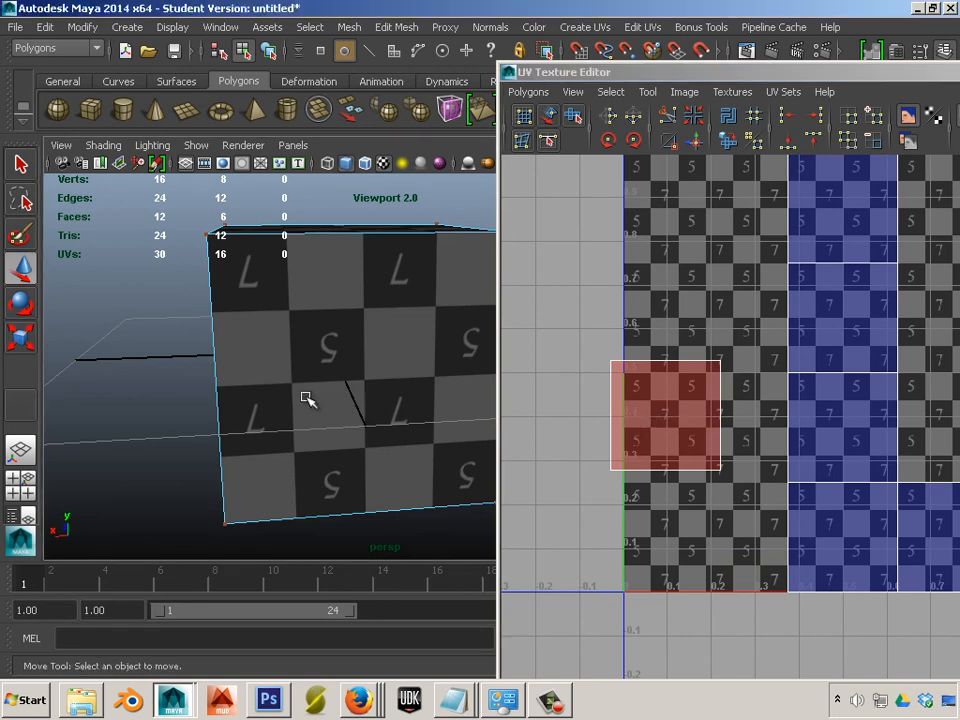
pyautogui.keyDown('alt'); pyautogui.moveTo(306, 399); pyautogui.dragTo(332, 429); pyautogui.keyUp('alt')
# Select the detached shell's four UVs, flip them horizontally, and check the corresponding face on the cube
pyautogui.moveTo(636, 440); pyautogui.dragTo(566, 328, button='right')
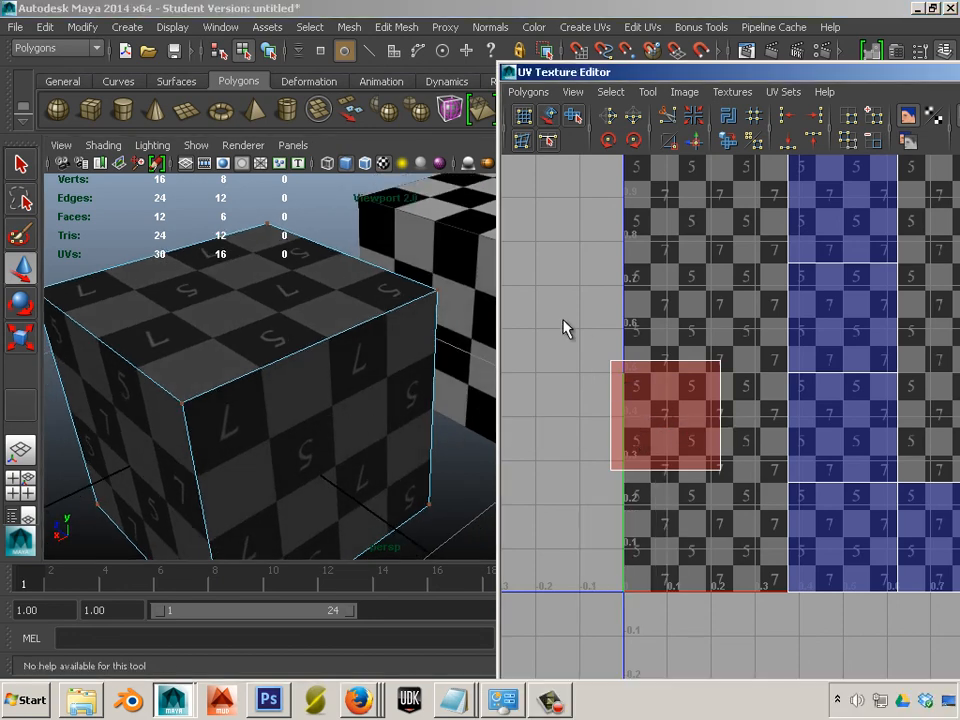
pyautogui.moveTo(746, 562); pyautogui.dragTo(747, 560)
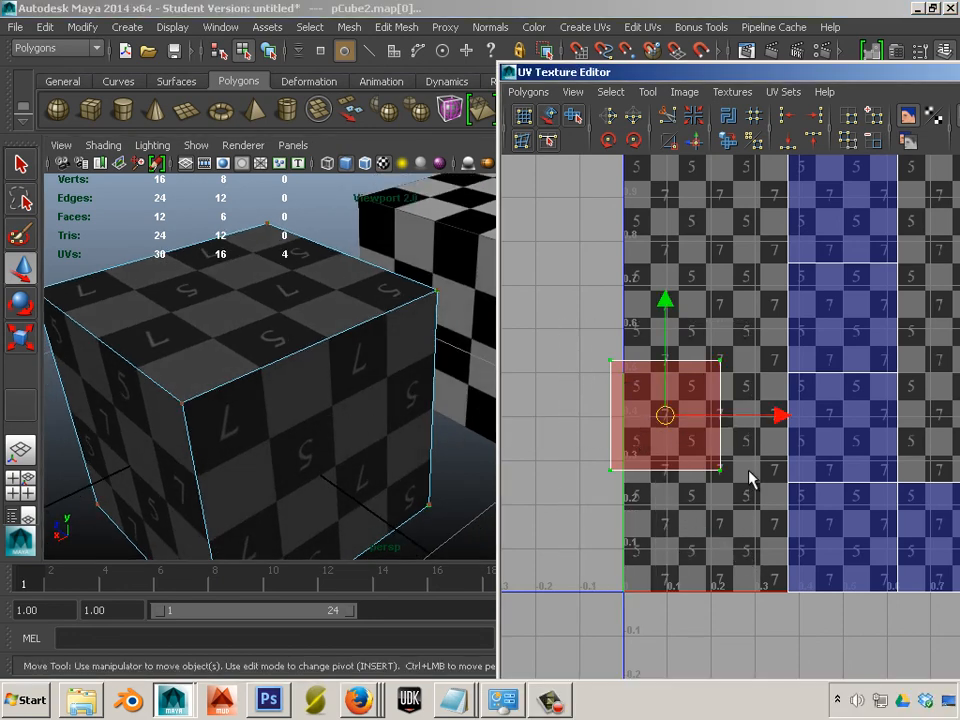
pyautogui.click(610, 117)
pyautogui.keyDown('alt'); pyautogui.moveTo(403, 459); pyautogui.dragTo(519, 315); pyautogui.keyUp('alt')
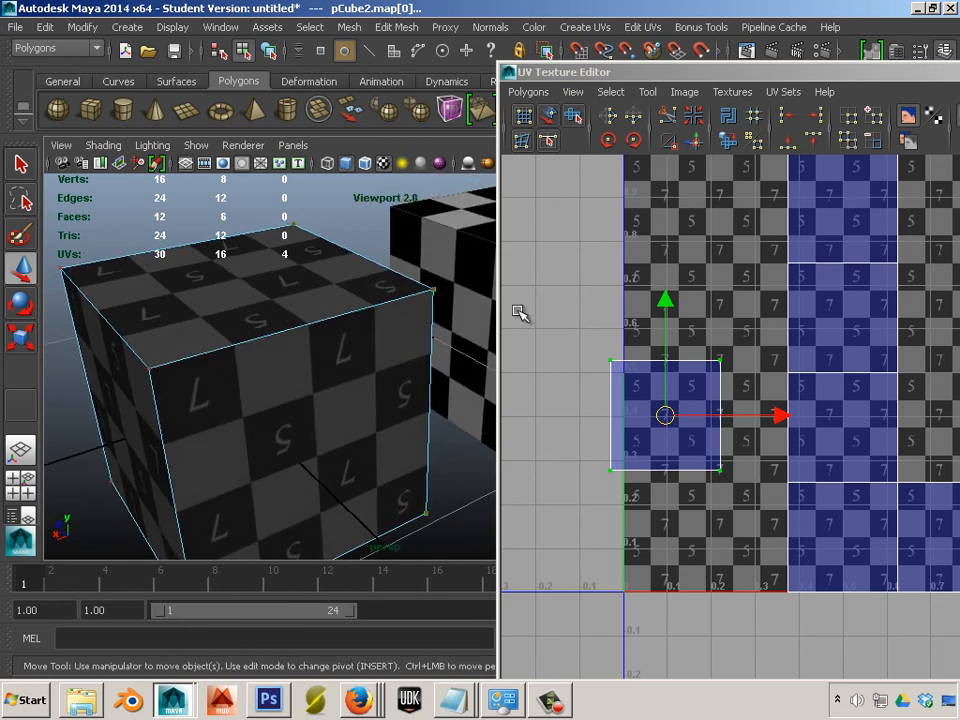
# Flip the detached UV shell horizontally two more times, checking the numbers on the cube between the flips
pyautogui.click(610, 117)
pyautogui.keyDown('alt'); pyautogui.moveTo(388, 459); pyautogui.dragTo(279, 439, button='right'); pyautogui.keyUp('alt')
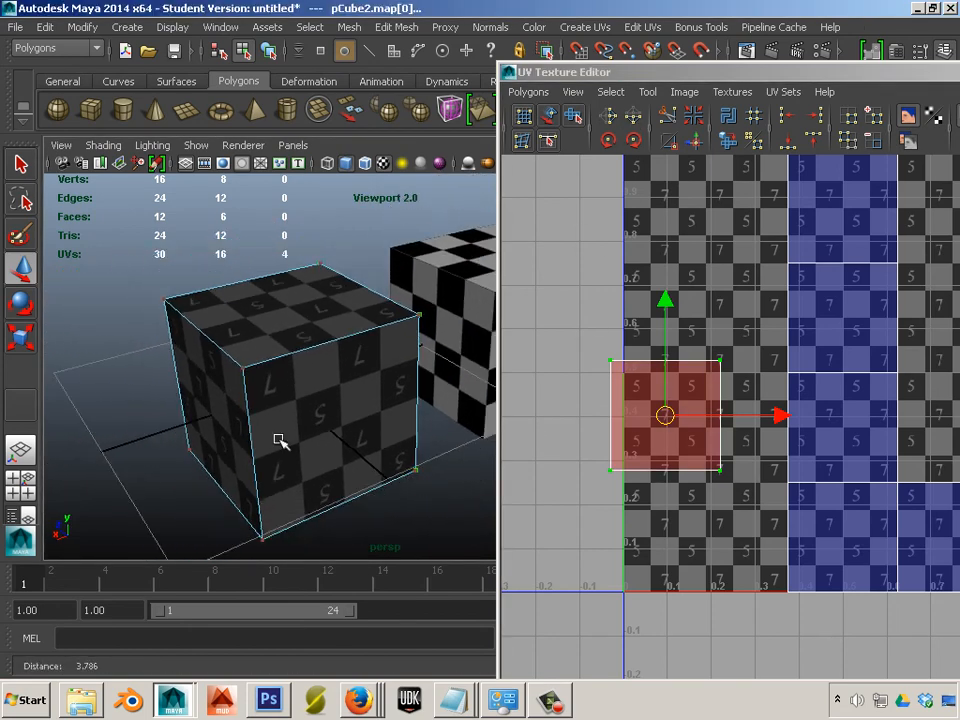
pyautogui.keyDown('alt'); pyautogui.moveTo(279, 439); pyautogui.dragTo(580, 405); pyautogui.keyUp('alt')
pyautogui.keyDown('alt'); pyautogui.moveTo(447, 414); pyautogui.dragTo(294, 339); pyautogui.keyUp('alt')
pyautogui.click(610, 117)
# Return to object mode, reselect the detached shell's UVs, and compare the plain and numbered checkers on the two cubes
pyautogui.moveTo(319, 324); pyautogui.dragTo(385, 302, button='right')
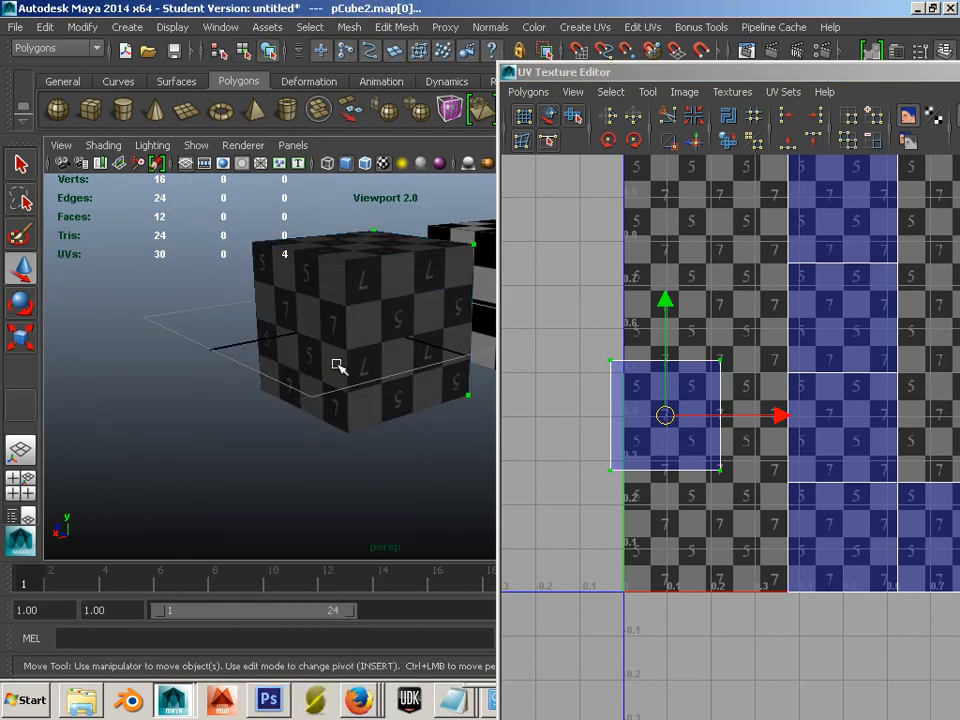
pyautogui.keyDown('alt'); pyautogui.moveTo(472, 420); pyautogui.dragTo(360, 420); pyautogui.keyUp('alt')
pyautogui.moveTo(652, 425); pyautogui.dragTo(700, 428, button='right')
pyautogui.moveTo(566, 322); pyautogui.dragTo(728, 543)
pyautogui.keyDown('alt'); pyautogui.moveTo(166, 441); pyautogui.dragTo(290, 365); pyautogui.keyUp('alt')
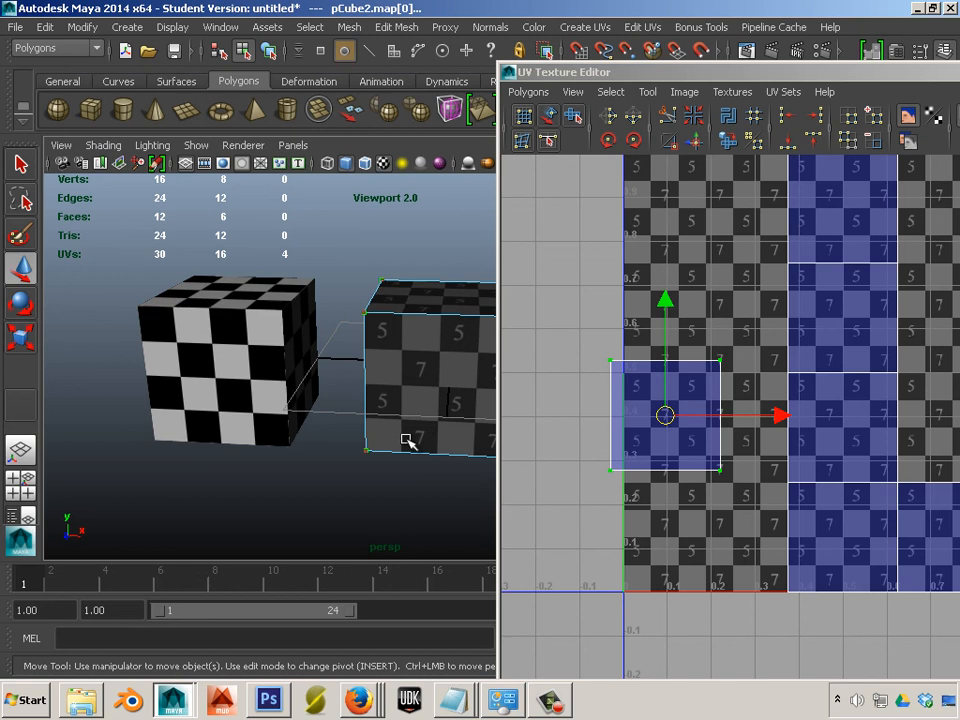
# Switch to one of the open Notepad documents
pyautogui.moveTo(465, 703)
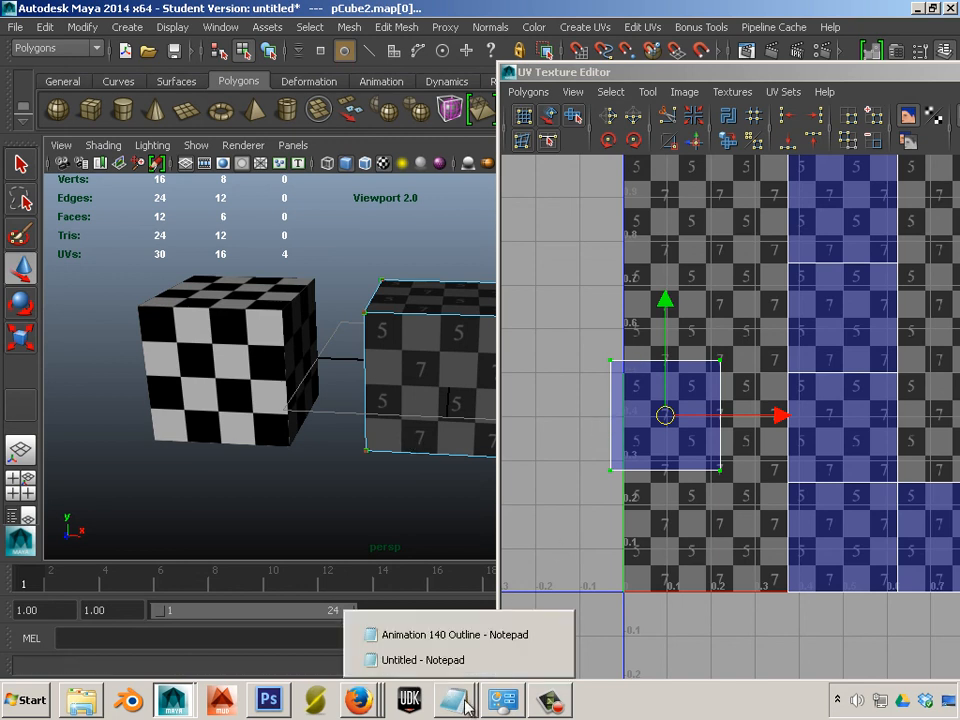